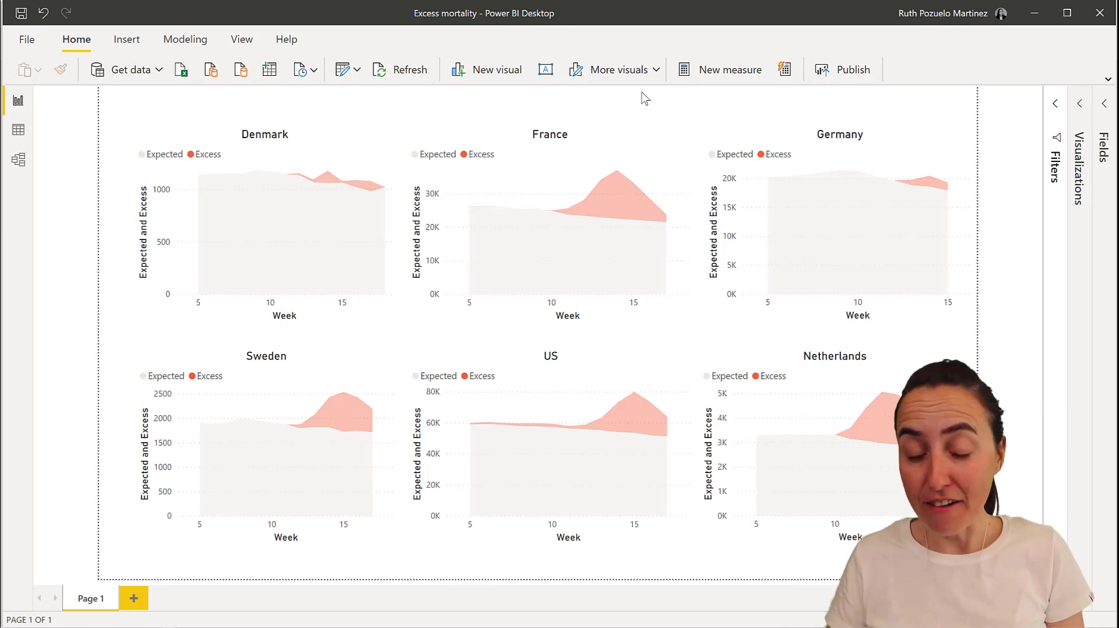
Step: Switch to the Economist article in Chrome and scroll through its weekly deaths charts
{"action": "key", "text": "alt+Tab"}
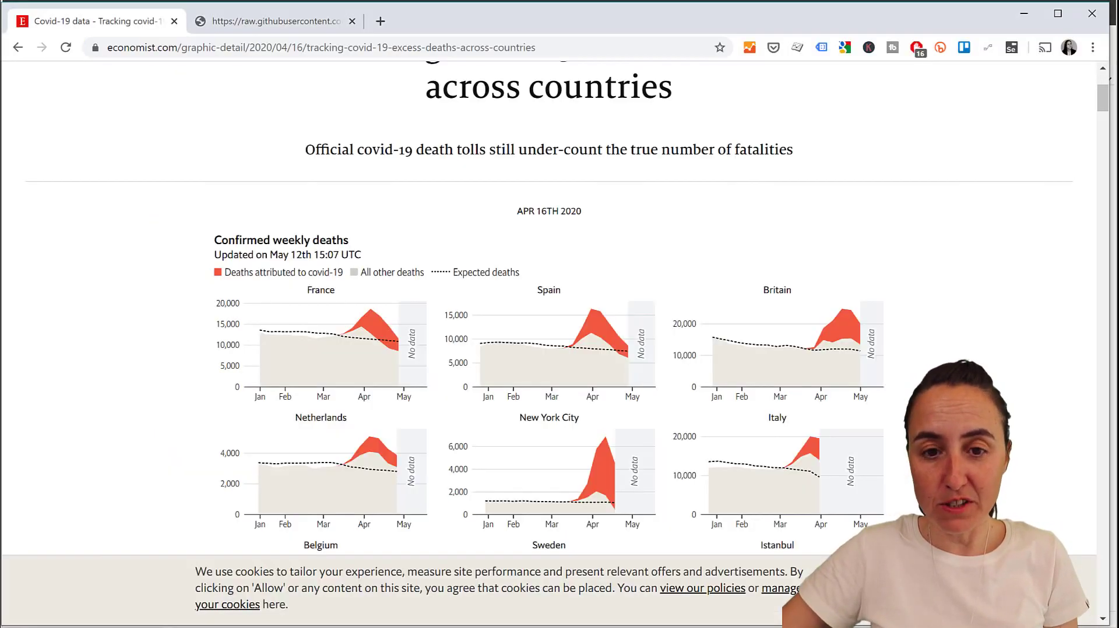
{"action": "scroll", "coordinate": [530, 274], "scroll_direction": "up", "scroll_amount": 3}
{"action": "scroll", "coordinate": [561, 234], "scroll_direction": "down", "scroll_amount": 4}
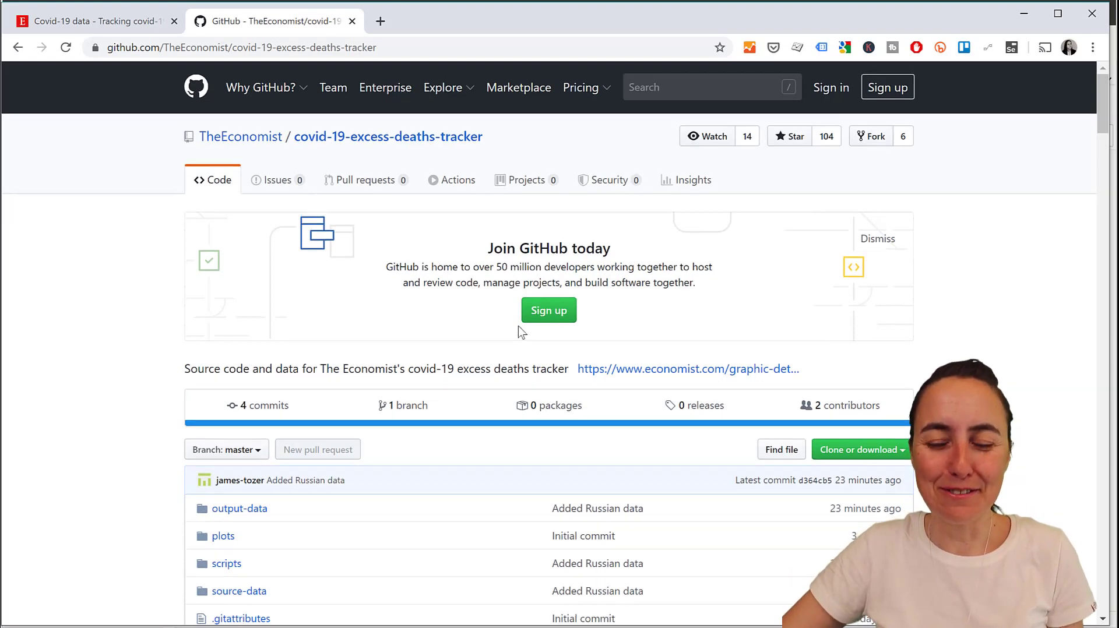
Step: Browse the tracker repository and open the output-data/excess-deaths folder
{"action": "scroll", "coordinate": [518, 337], "scroll_direction": "down", "scroll_amount": 4}
{"action": "scroll", "coordinate": [527, 339], "scroll_direction": "up", "scroll_amount": 4}
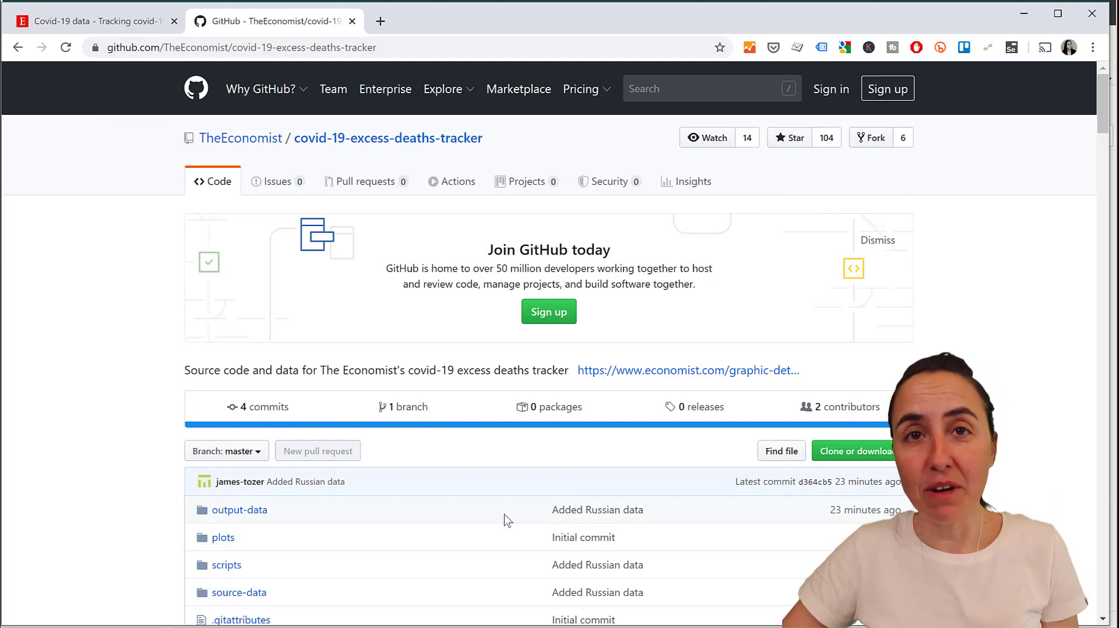
{"action": "scroll", "coordinate": [542, 542], "scroll_direction": "down", "scroll_amount": 8}
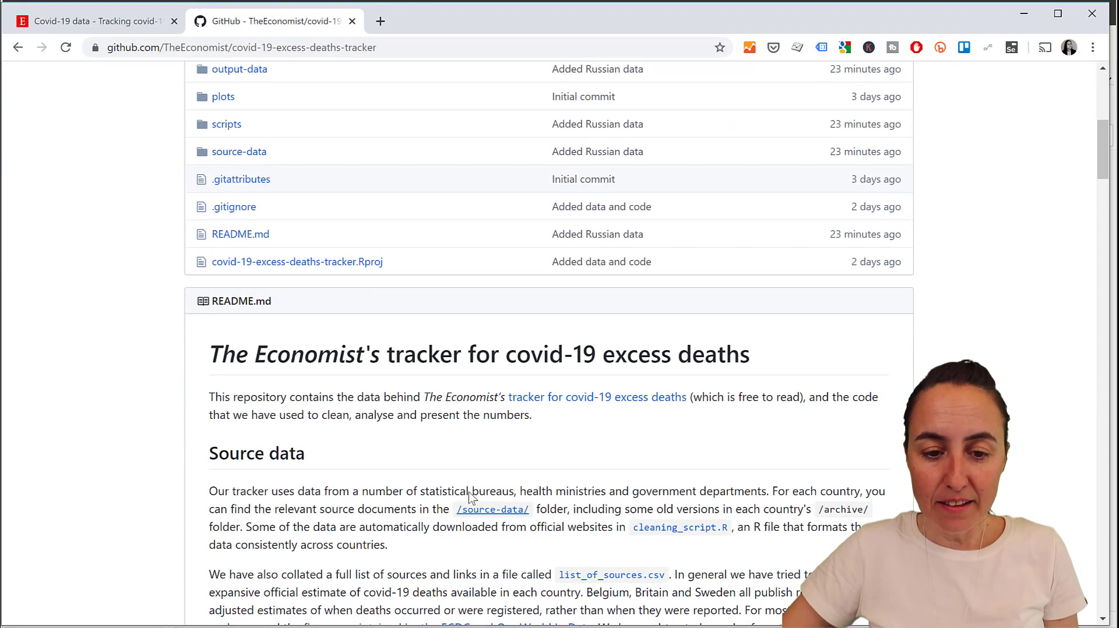
{"action": "scroll", "coordinate": [475, 499], "scroll_direction": "up", "scroll_amount": 8}
{"action": "left_click", "coordinate": [244, 519]}
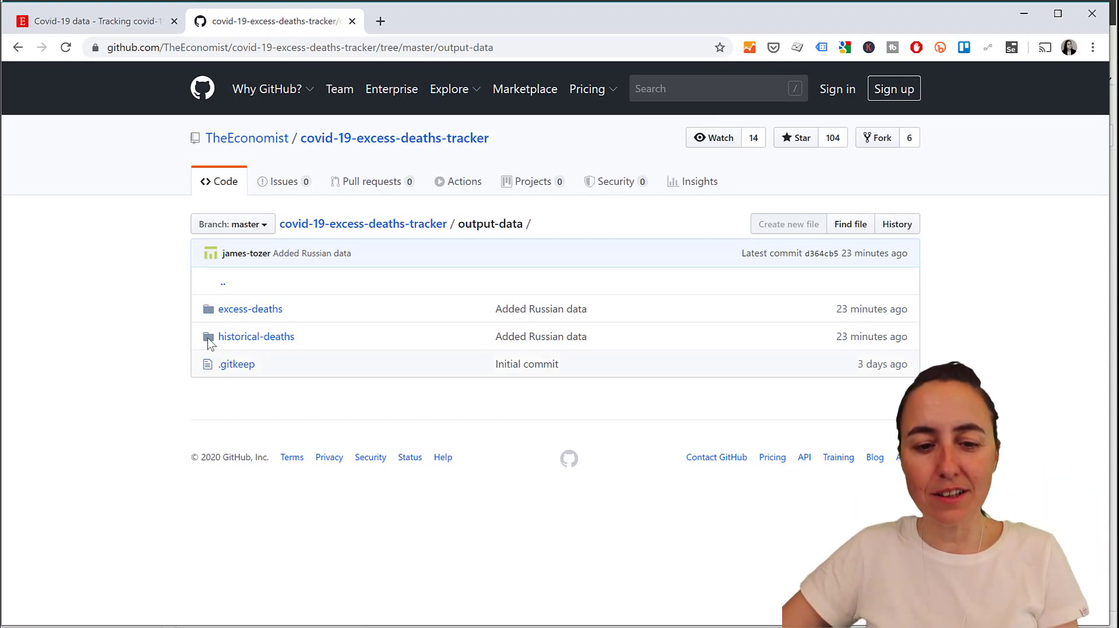
{"action": "left_click", "coordinate": [263, 310]}
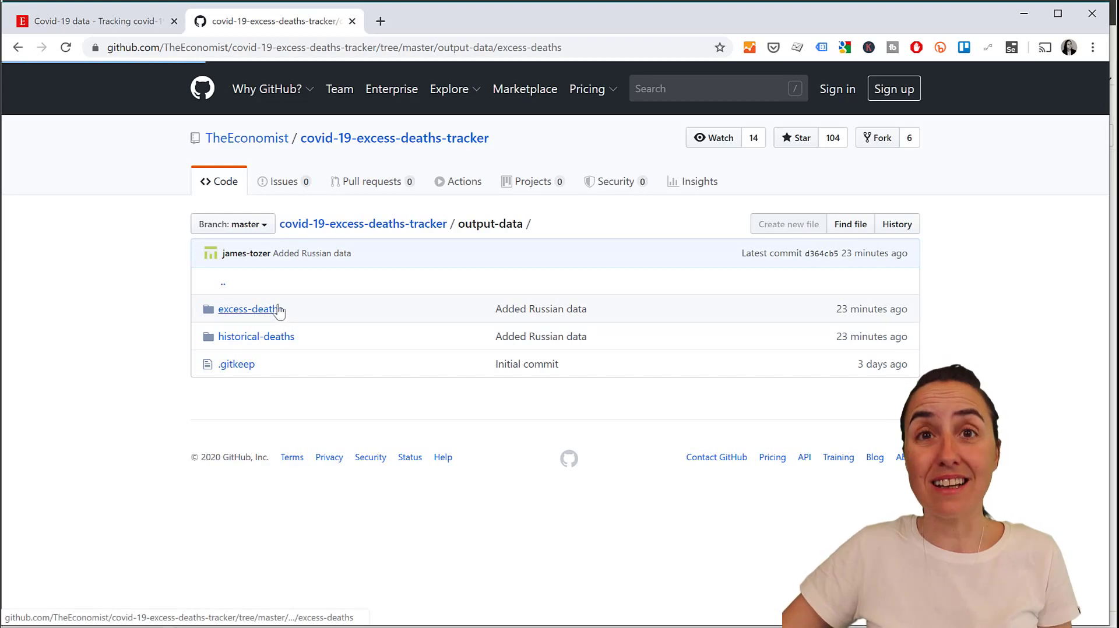
Step: Check the list of country CSV files and copy the folder page's URL
{"action": "scroll", "coordinate": [406, 379], "scroll_direction": "down", "scroll_amount": 5}
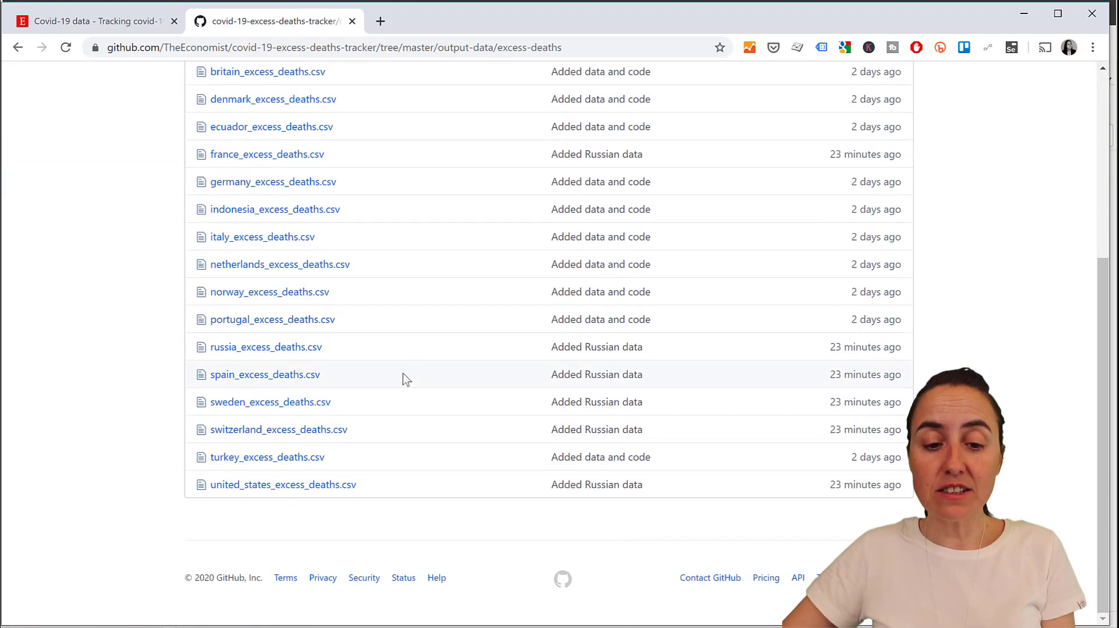
{"action": "scroll", "coordinate": [408, 361], "scroll_direction": "up", "scroll_amount": 5}
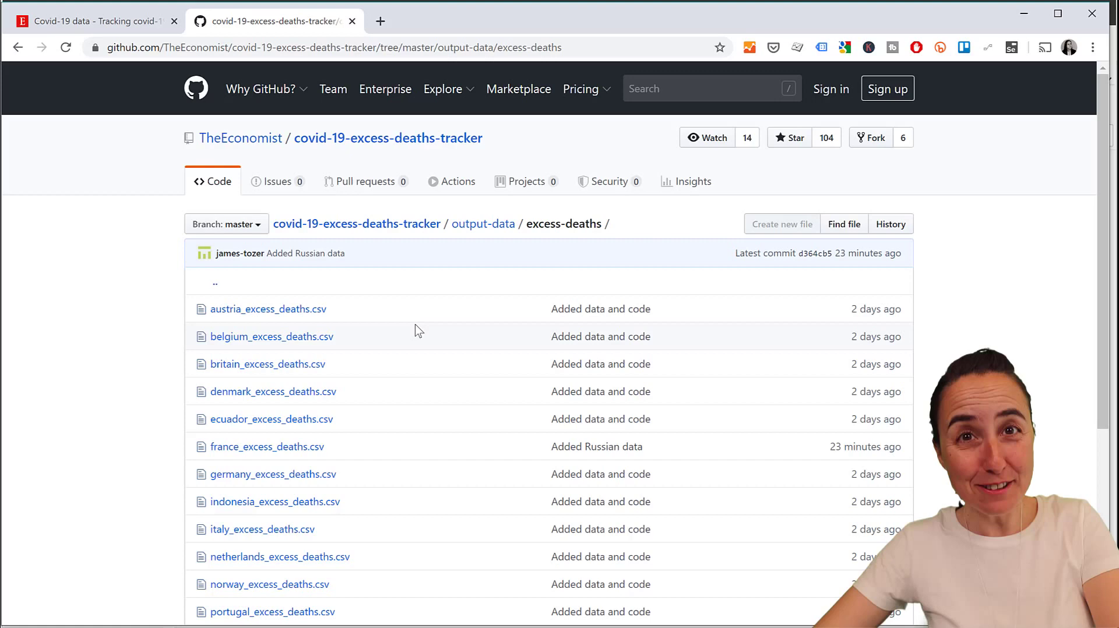
{"action": "left_click", "coordinate": [617, 49]}
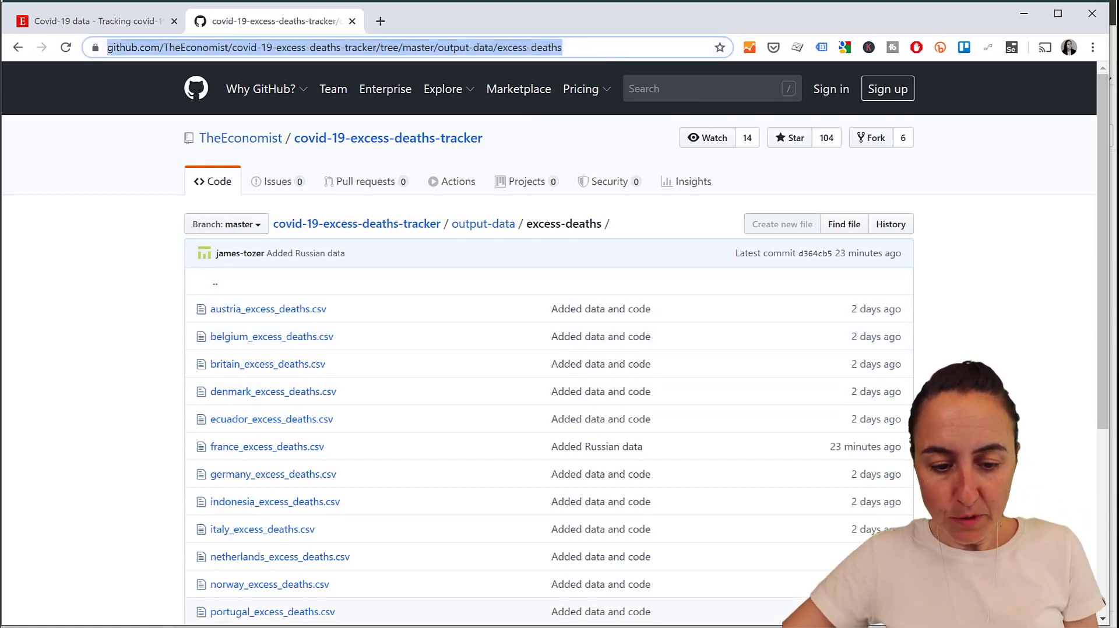
Step: In Power BI, add a Web source with the pasted GitHub folder URL using anonymous access
{"action": "left_click", "coordinate": [244, 589]}
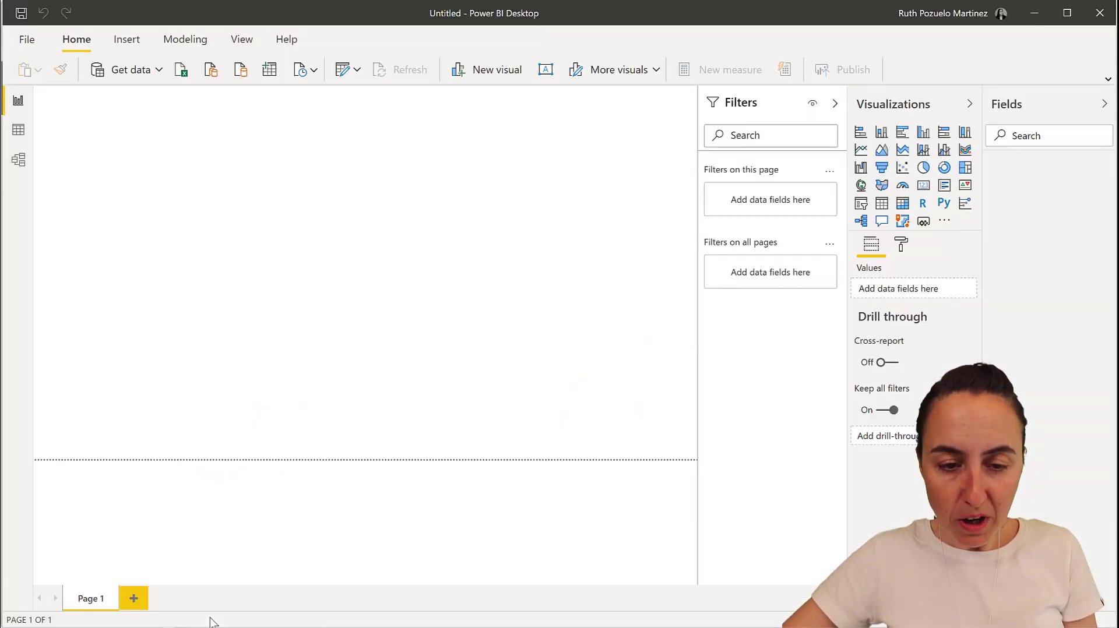
{"action": "left_click", "coordinate": [158, 70]}
{"action": "left_click", "coordinate": [132, 267]}
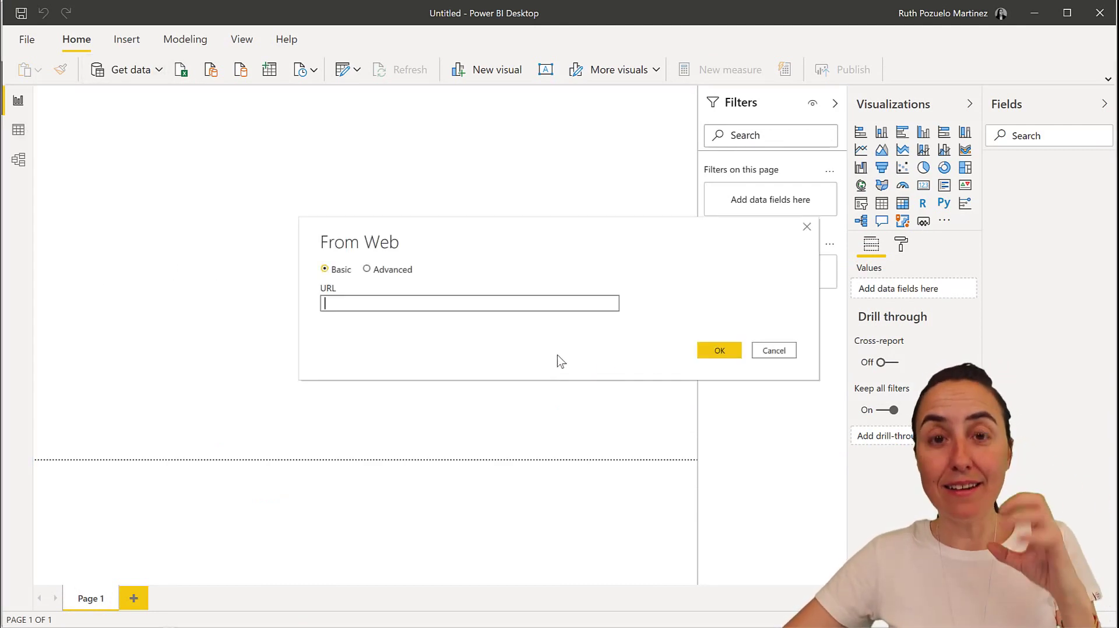
{"action": "key", "text": "ctrl+v"}
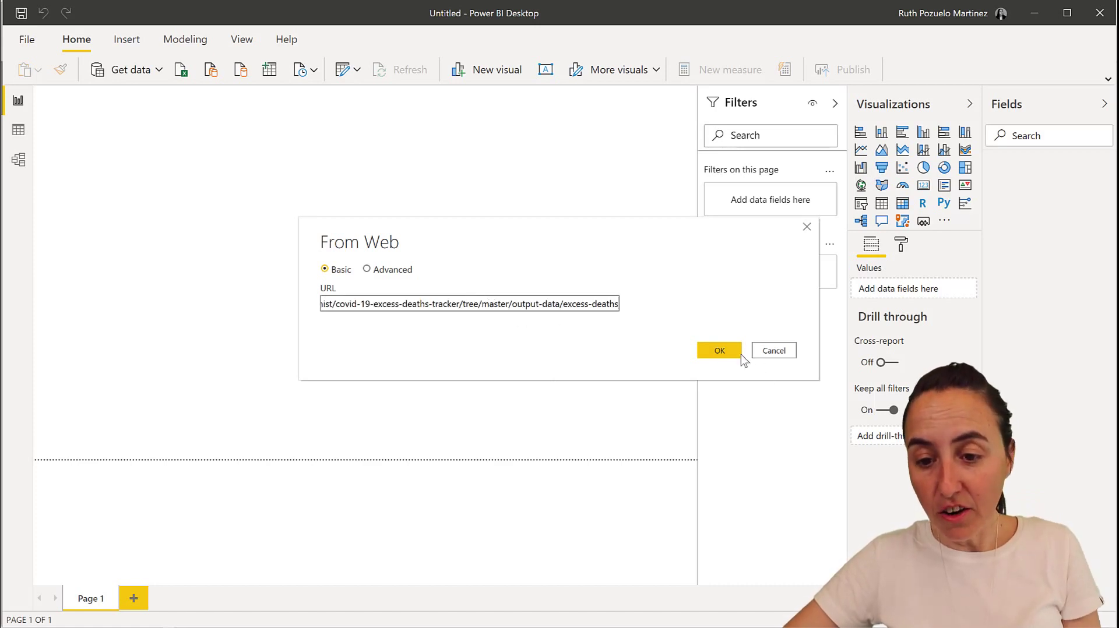
{"action": "left_click", "coordinate": [729, 354]}
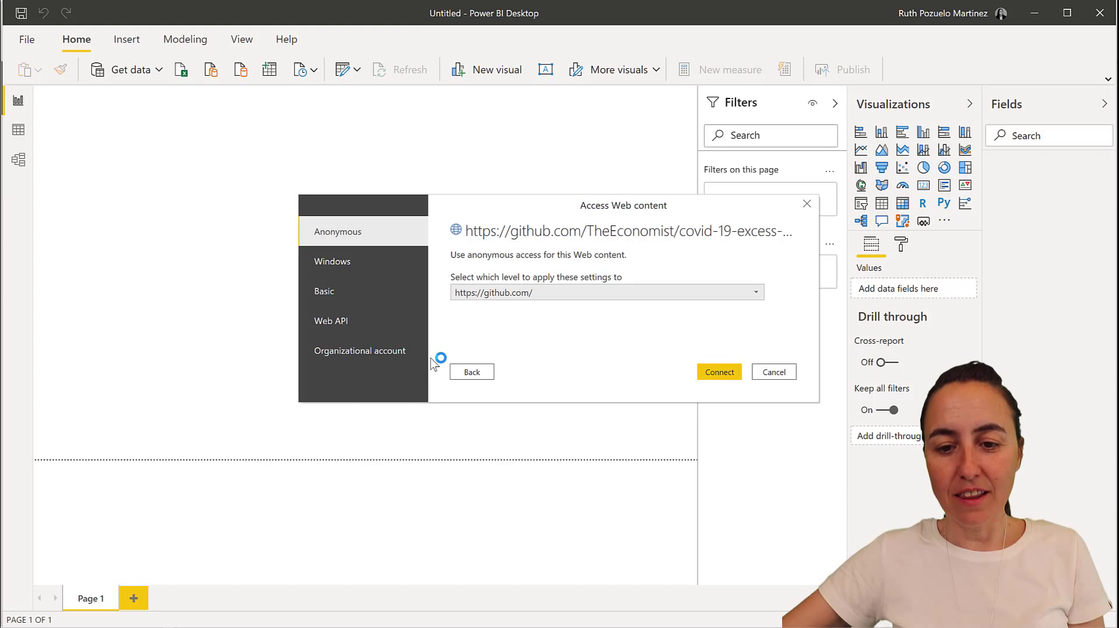
{"action": "left_click", "coordinate": [718, 373]}
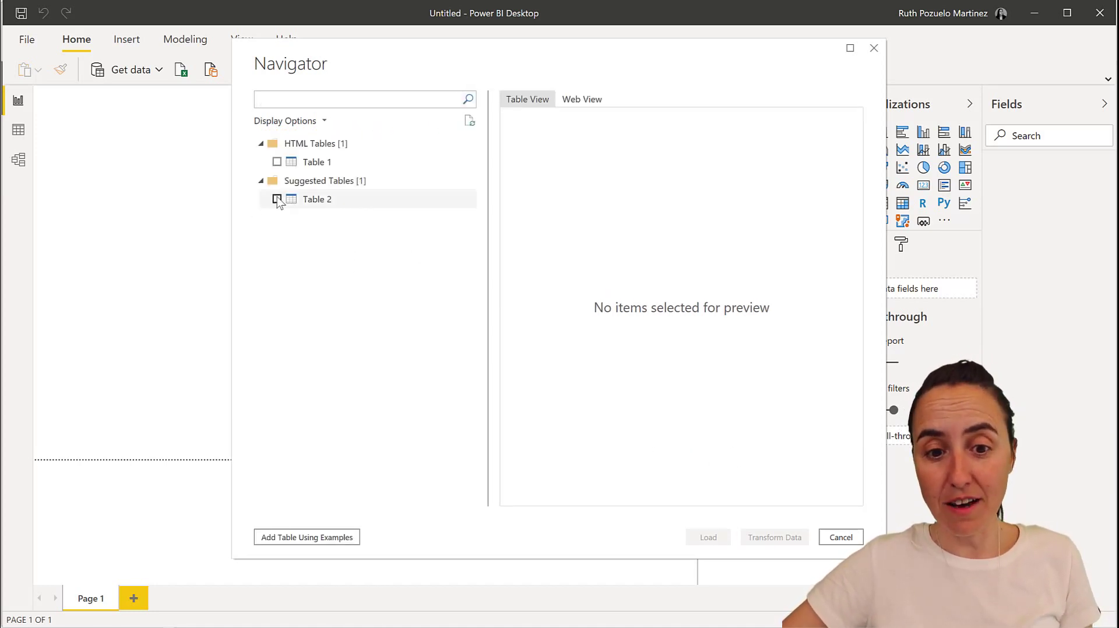
Step: Select Table 1 of CSV file names in Navigator for transforming in Power Query
{"action": "left_click", "coordinate": [325, 165]}
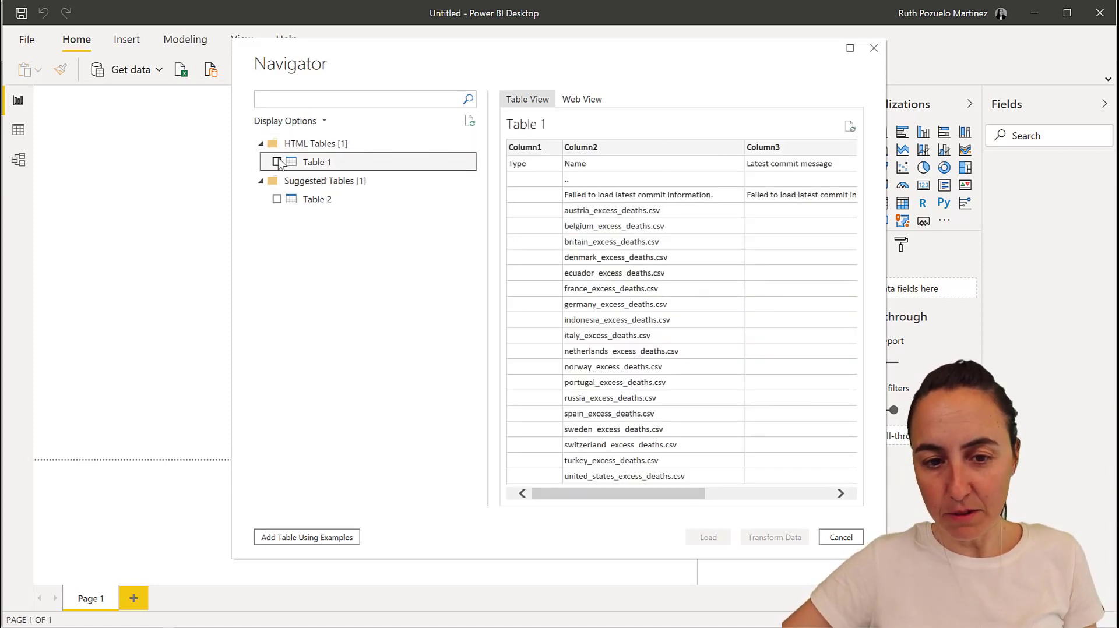
{"action": "left_click", "coordinate": [277, 163]}
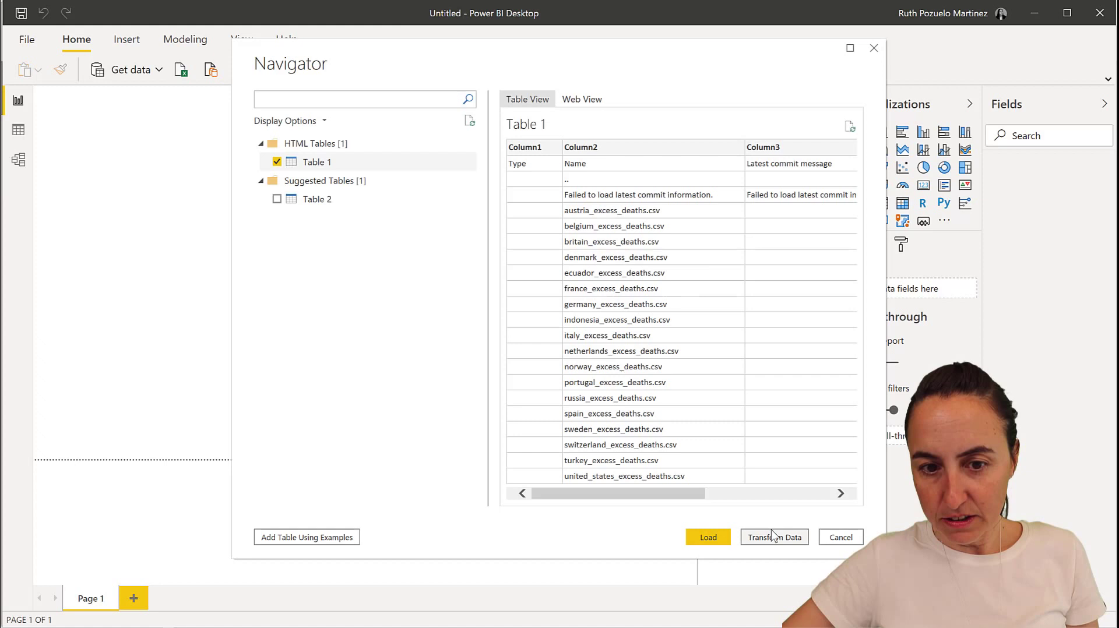
{"action": "left_click", "coordinate": [309, 201]}
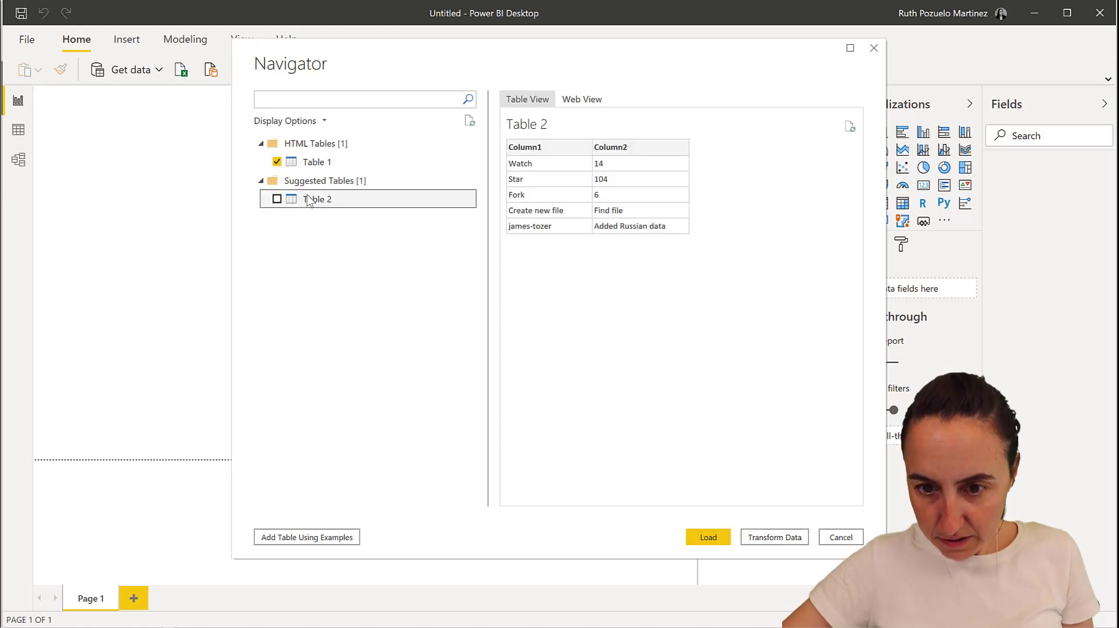
{"action": "left_click", "coordinate": [320, 163]}
{"action": "key", "text": "alt+Tab"}
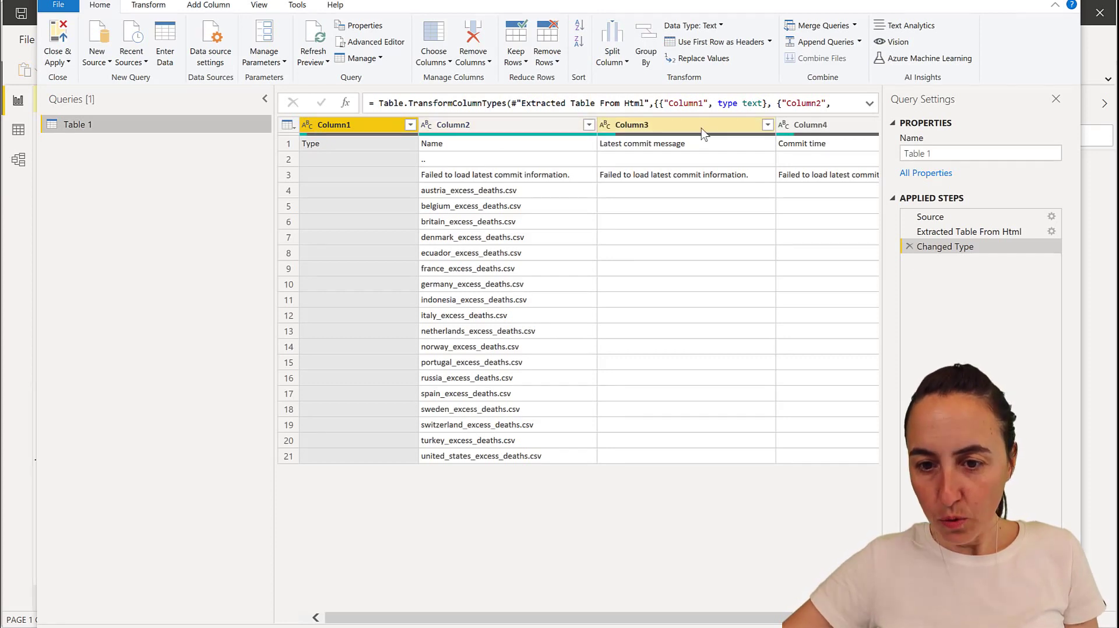
Step: Filter Column3 to 'Added data and code' and 'Added Russian data', then delete that Filtered Rows step
{"action": "left_click_drag", "start_coordinate": [705, 620], "coordinate": [568, 621]}
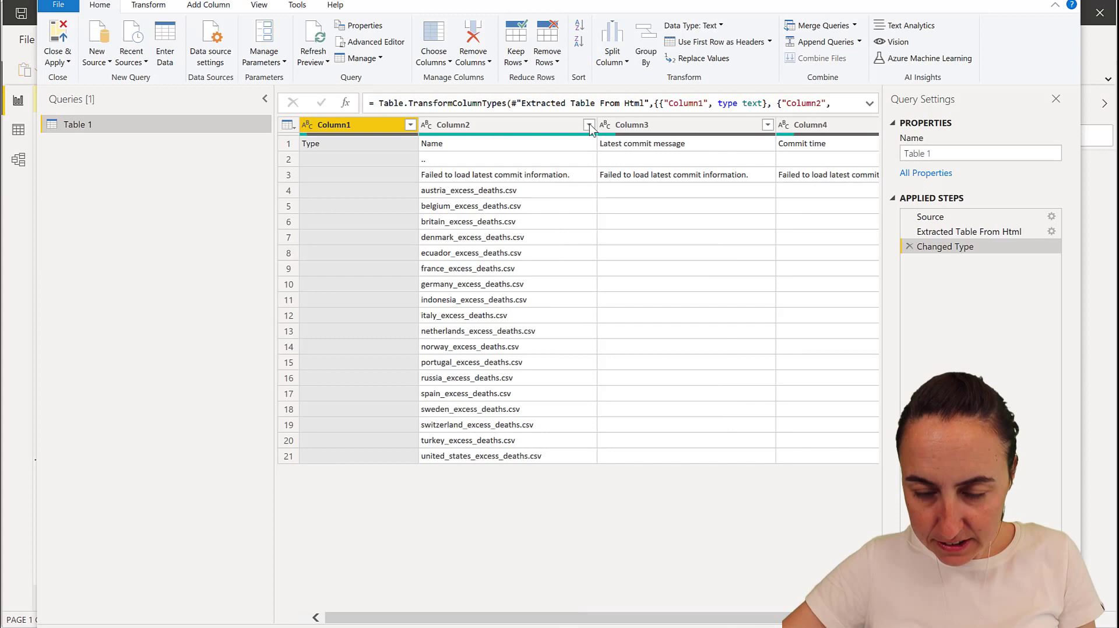
{"action": "mouse_move", "coordinate": [771, 623]}
{"action": "left_mouse_down"}
{"action": "mouse_move", "coordinate": [833, 622]}
{"action": "mouse_move", "coordinate": [772, 622]}
{"action": "left_mouse_up"}
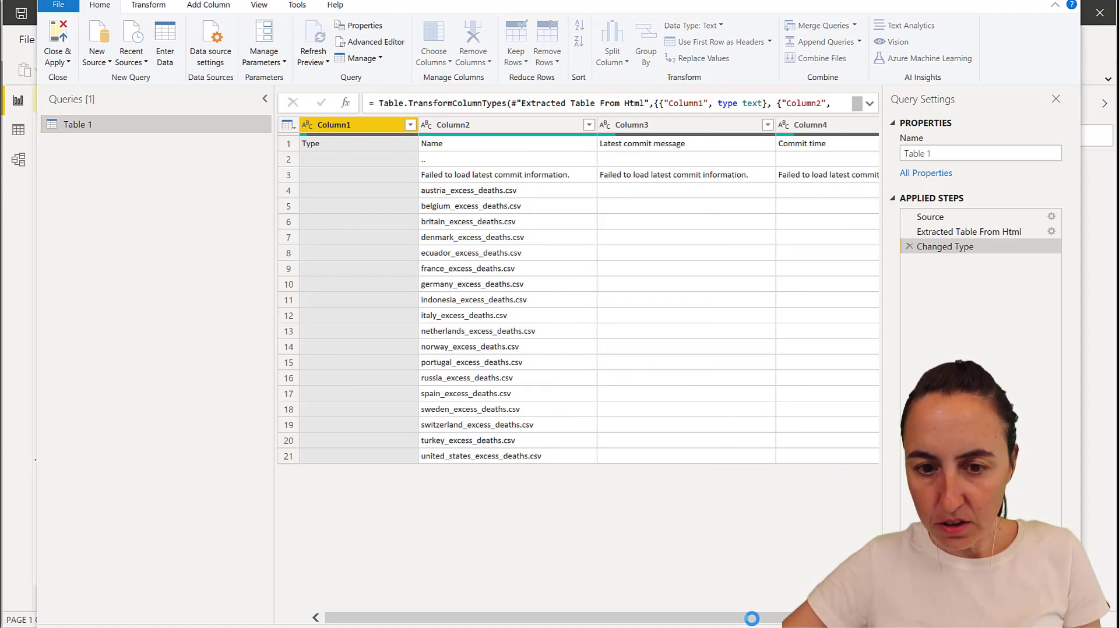
{"action": "left_click", "coordinate": [768, 125]}
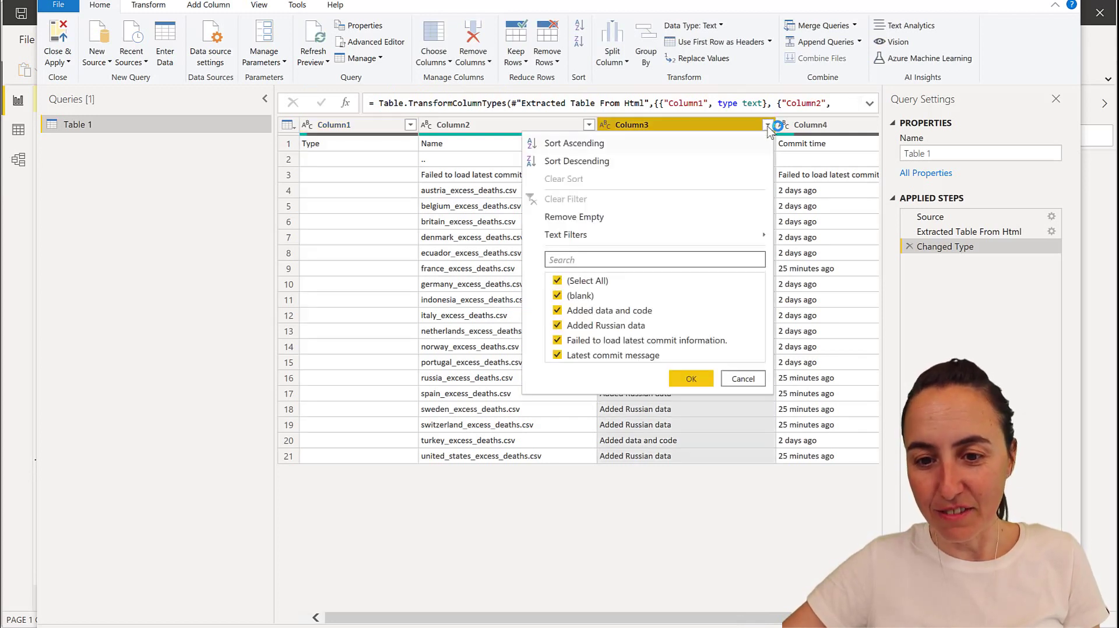
{"action": "left_click", "coordinate": [600, 281]}
{"action": "left_click", "coordinate": [639, 314]}
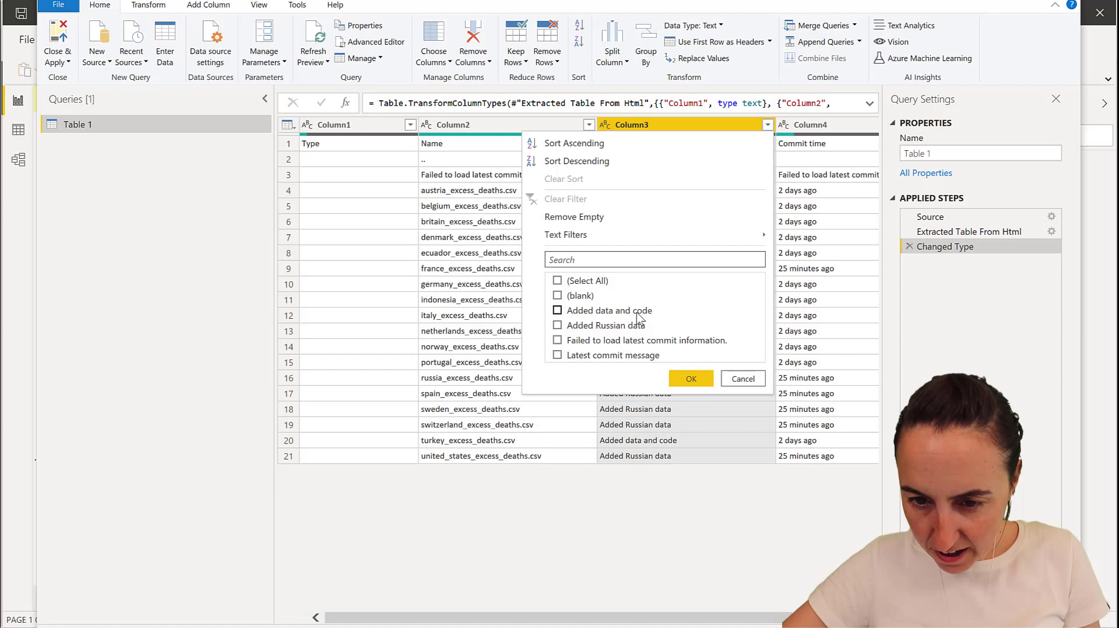
{"action": "left_click", "coordinate": [641, 327]}
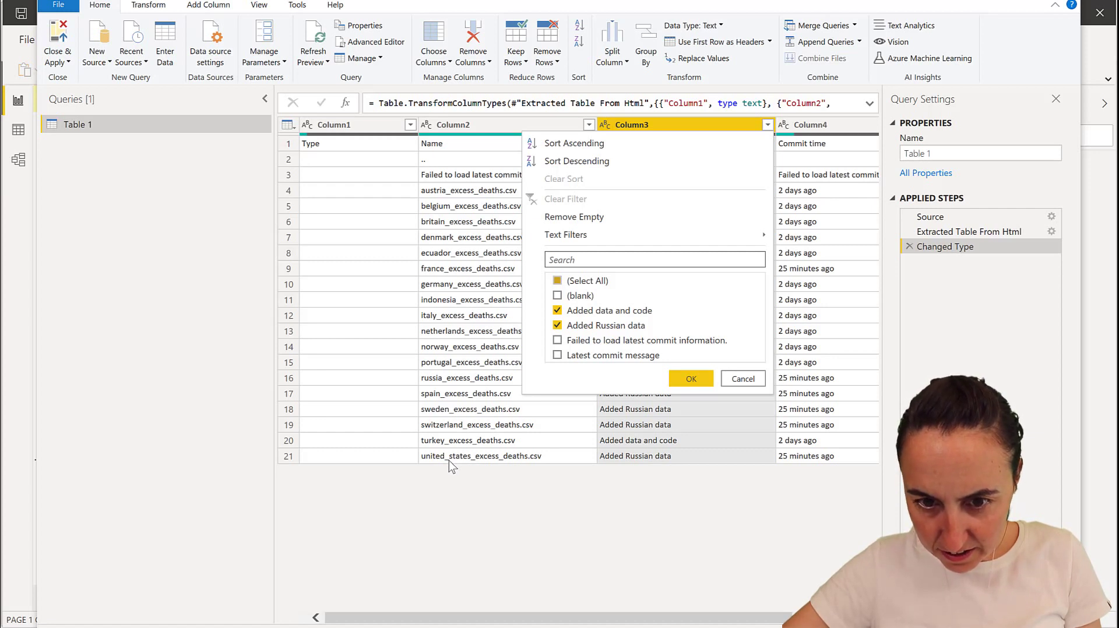
{"action": "left_click", "coordinate": [694, 376]}
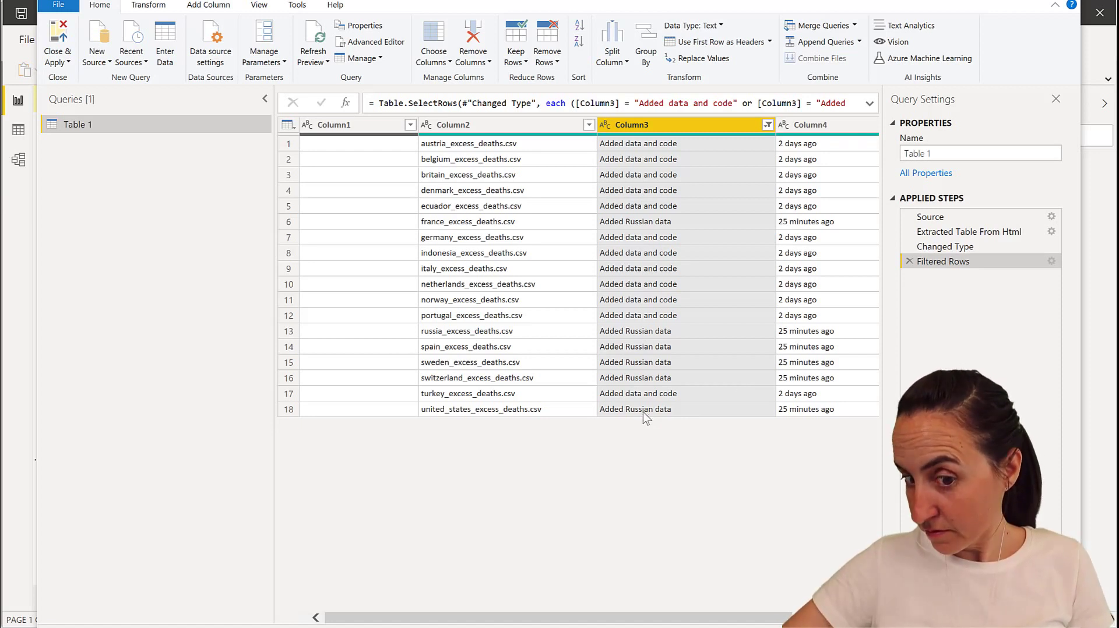
{"action": "left_click", "coordinate": [909, 261]}
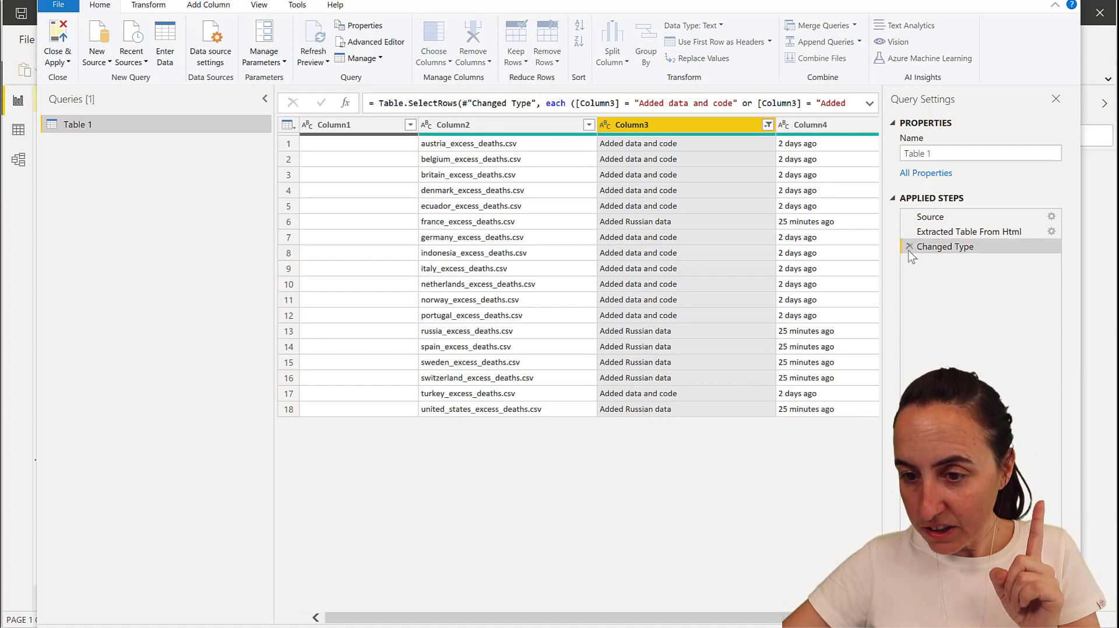
Step: Drop Changed Type, filter Column2 to names containing 'excess', and remove all other columns
{"action": "left_click", "coordinate": [909, 247]}
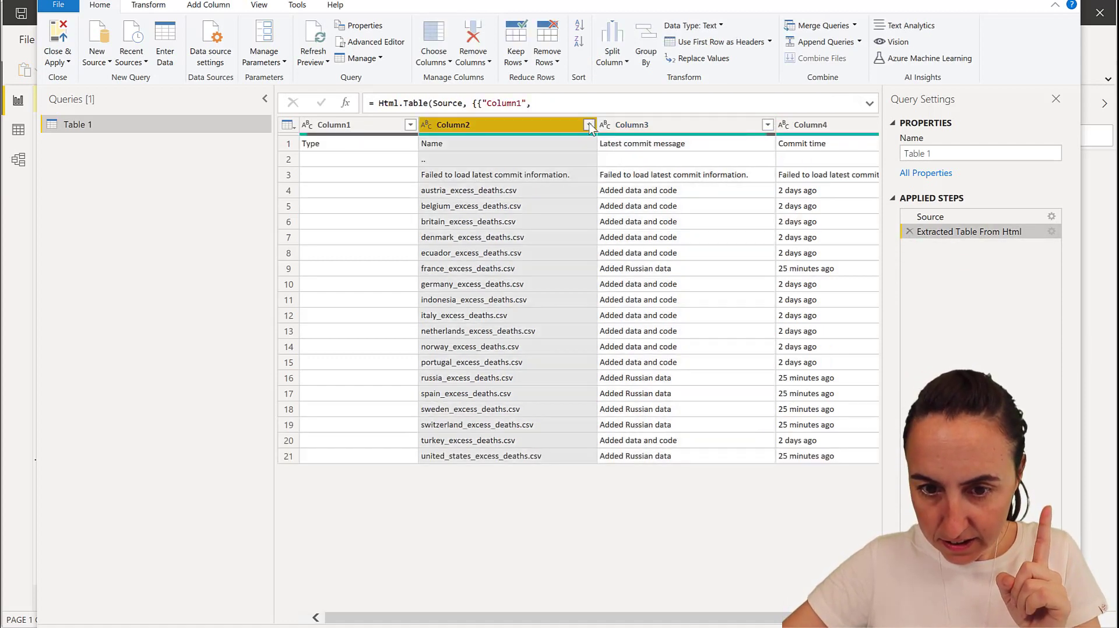
{"action": "left_click", "coordinate": [589, 125]}
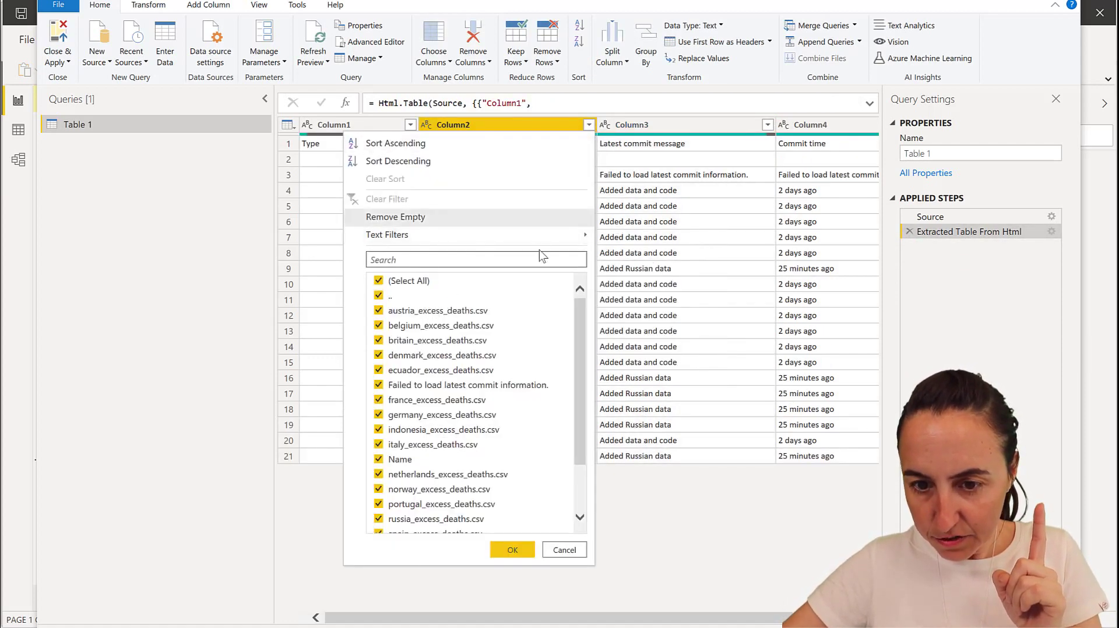
{"action": "mouse_move", "coordinate": [581, 235]}
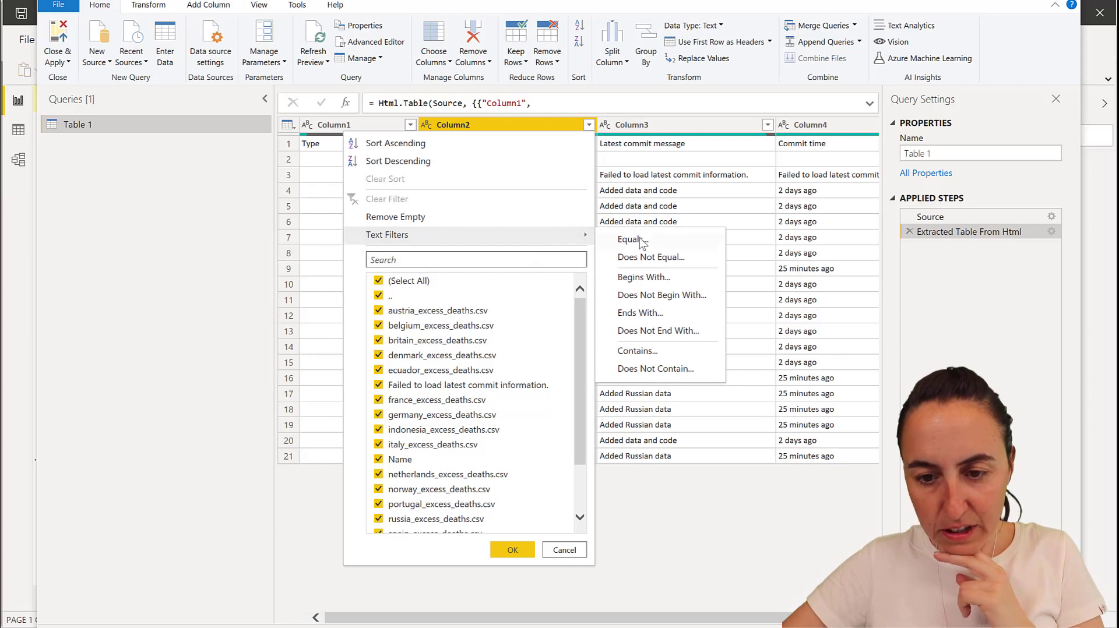
{"action": "left_click", "coordinate": [659, 352]}
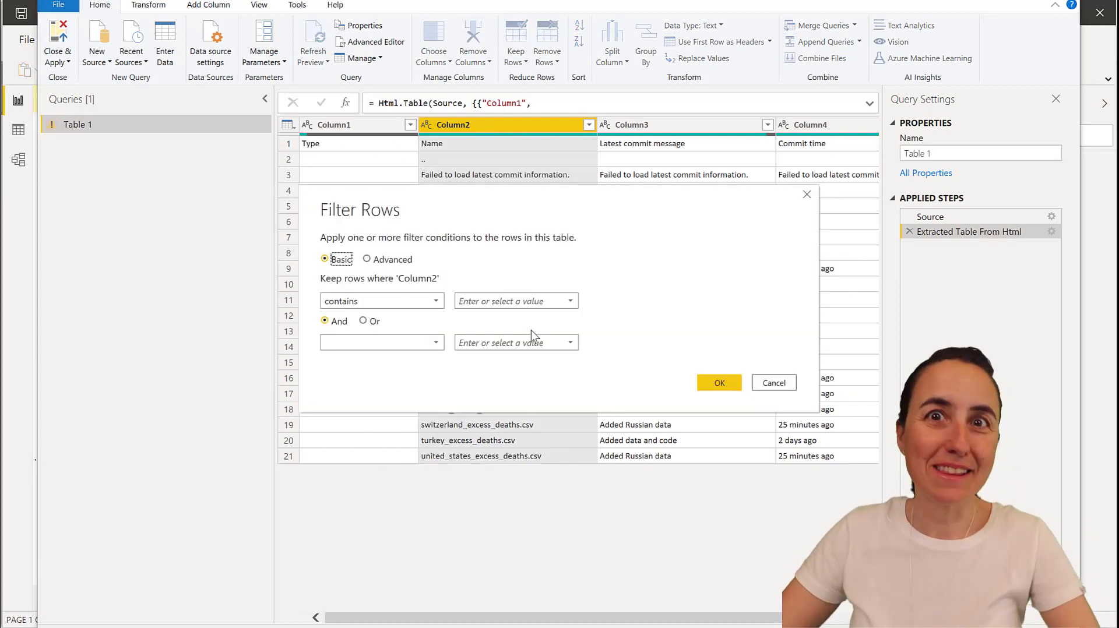
{"action": "left_click", "coordinate": [525, 299]}
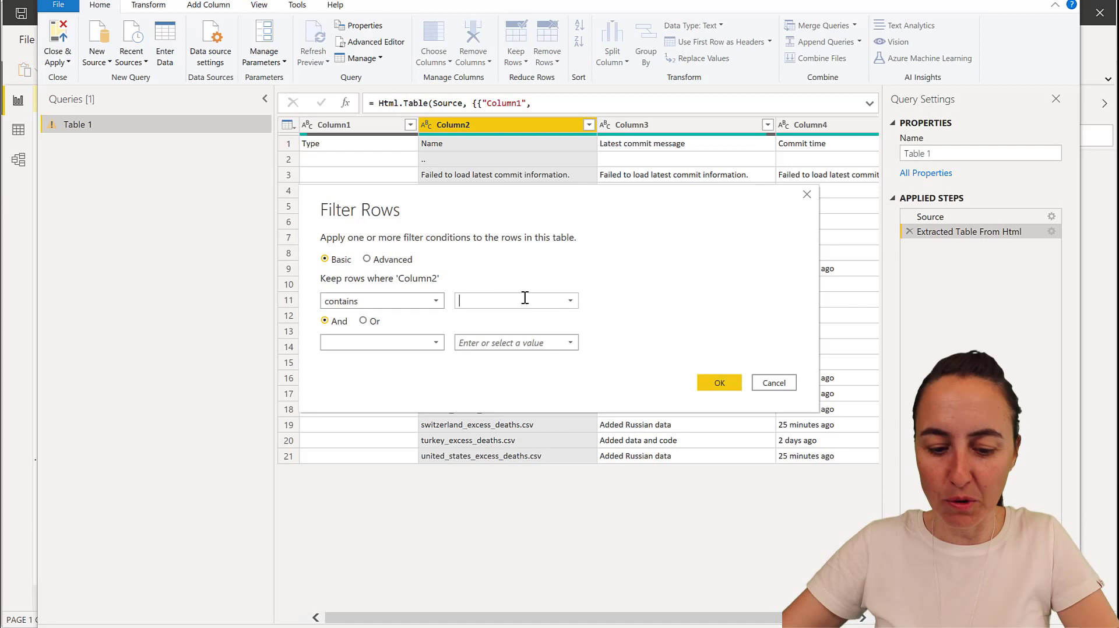
{"action": "type", "text": "excess"}
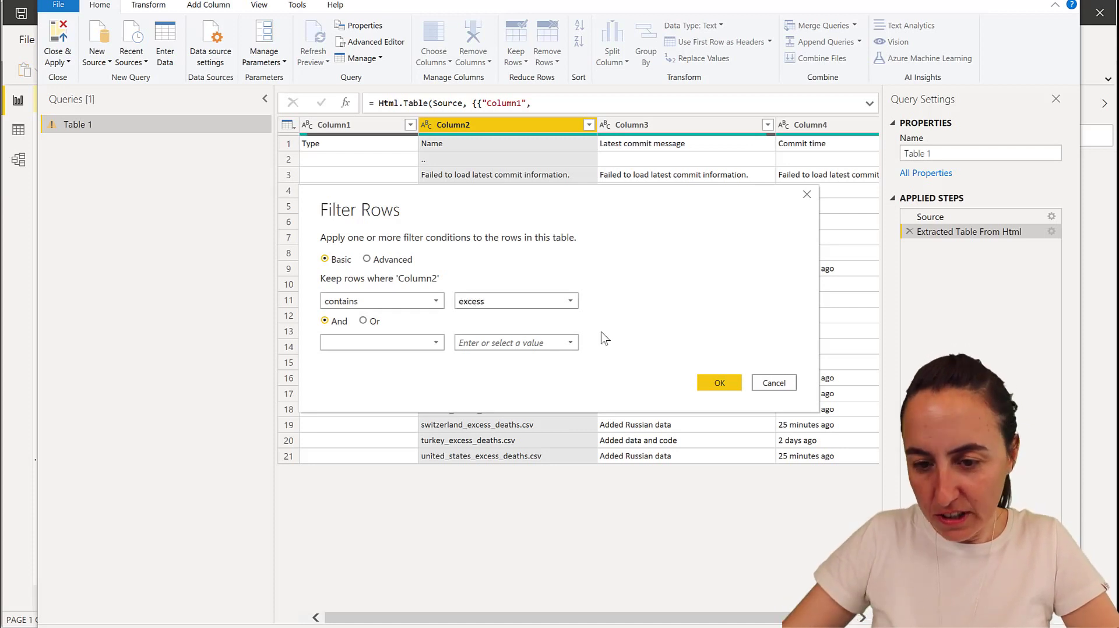
{"action": "left_click", "coordinate": [723, 381]}
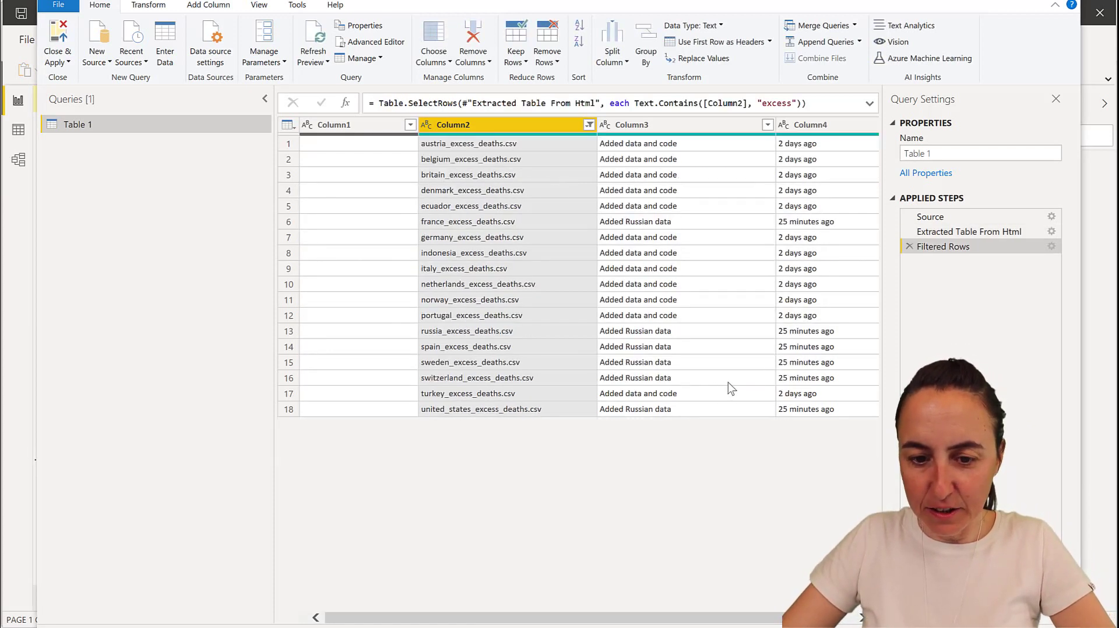
{"action": "right_click", "coordinate": [501, 130]}
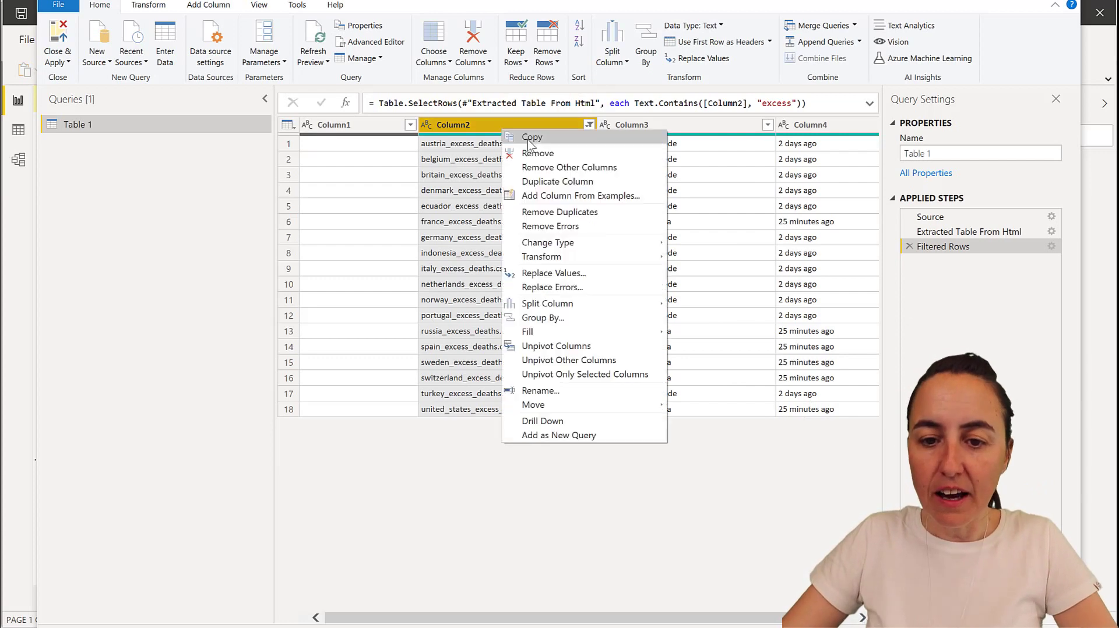
{"action": "left_click", "coordinate": [569, 167]}
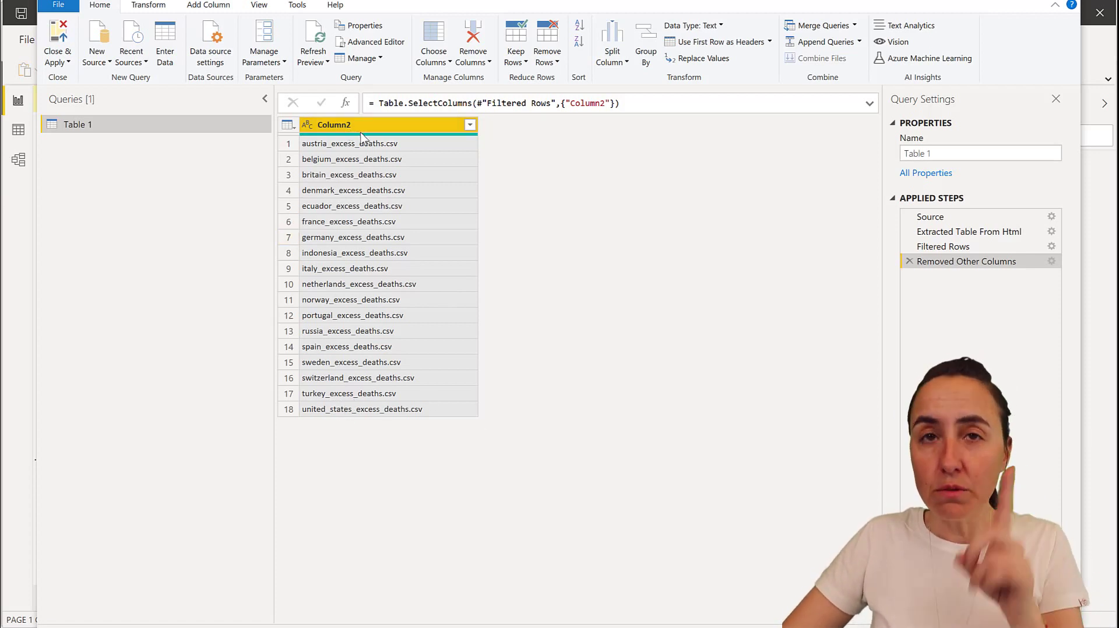
Step: In GitHub, open the austria_excess_deaths.csv file page
{"action": "mouse_move", "coordinate": [361, 141]}
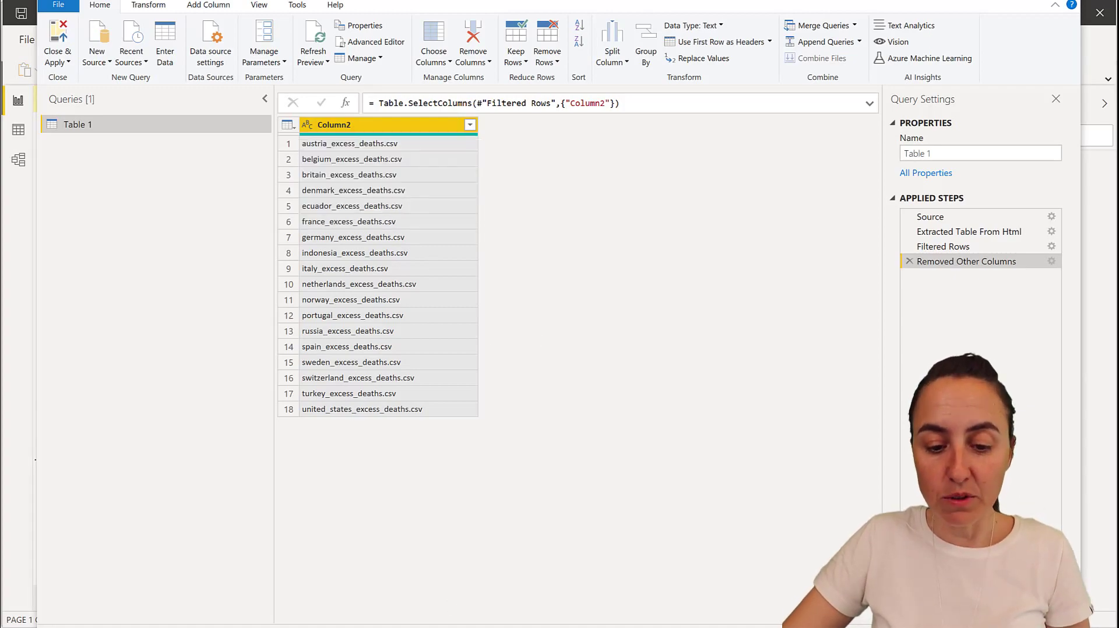
{"action": "key", "text": "alt+Tab"}
{"action": "left_click", "coordinate": [281, 310]}
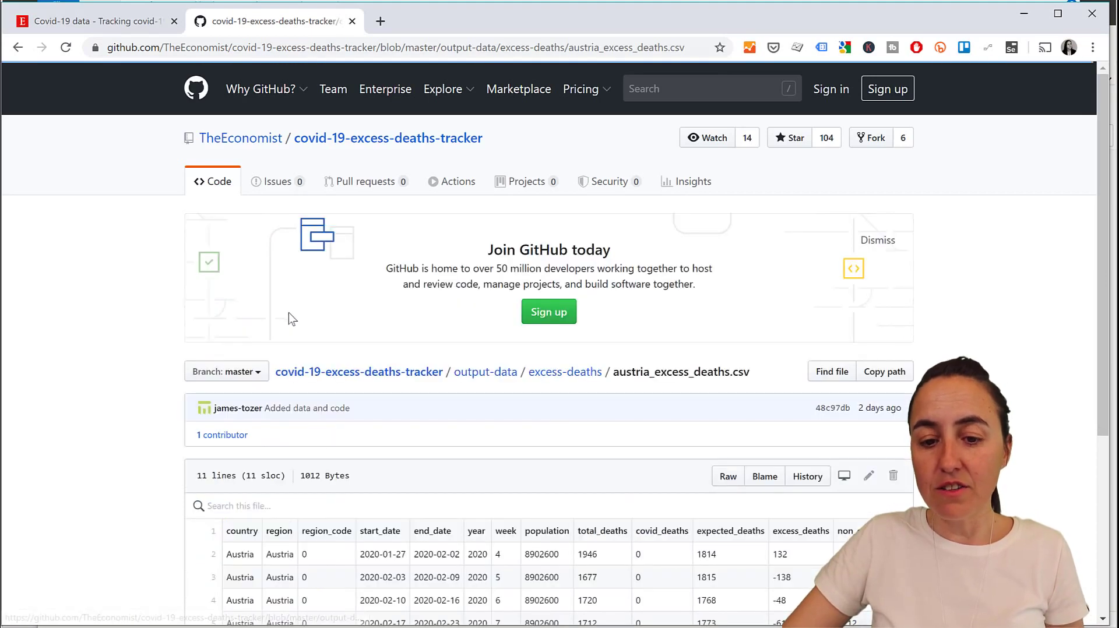
Step: View austria_excess_deaths.csv as Raw and copy its URL
{"action": "left_click", "coordinate": [728, 477]}
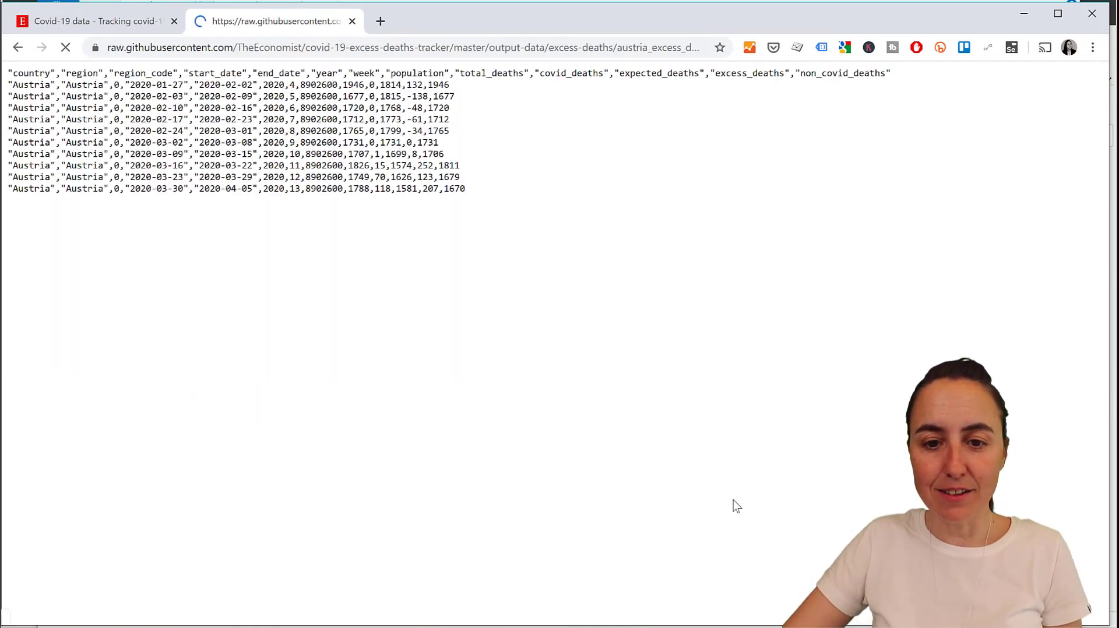
{"action": "left_click", "coordinate": [496, 52]}
{"action": "key", "text": "ctrl+c"}
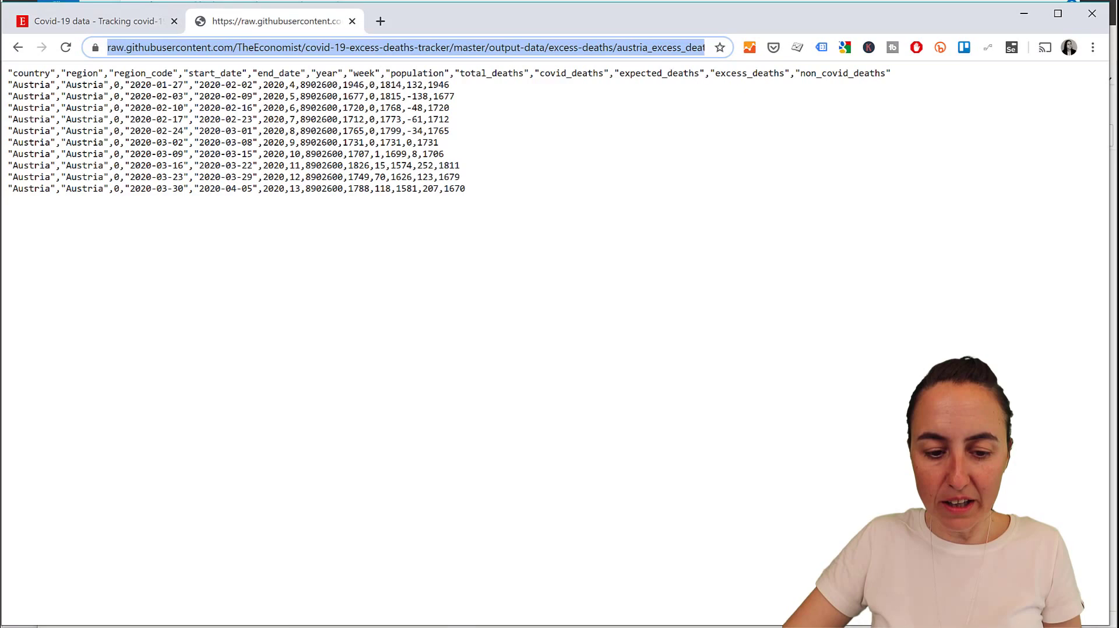
{"action": "left_click", "coordinate": [242, 626]}
Step: Import Austria's raw CSV URL as a new Web source, delete its Changed Type step, and view its M code
{"action": "left_click", "coordinate": [348, 622]}
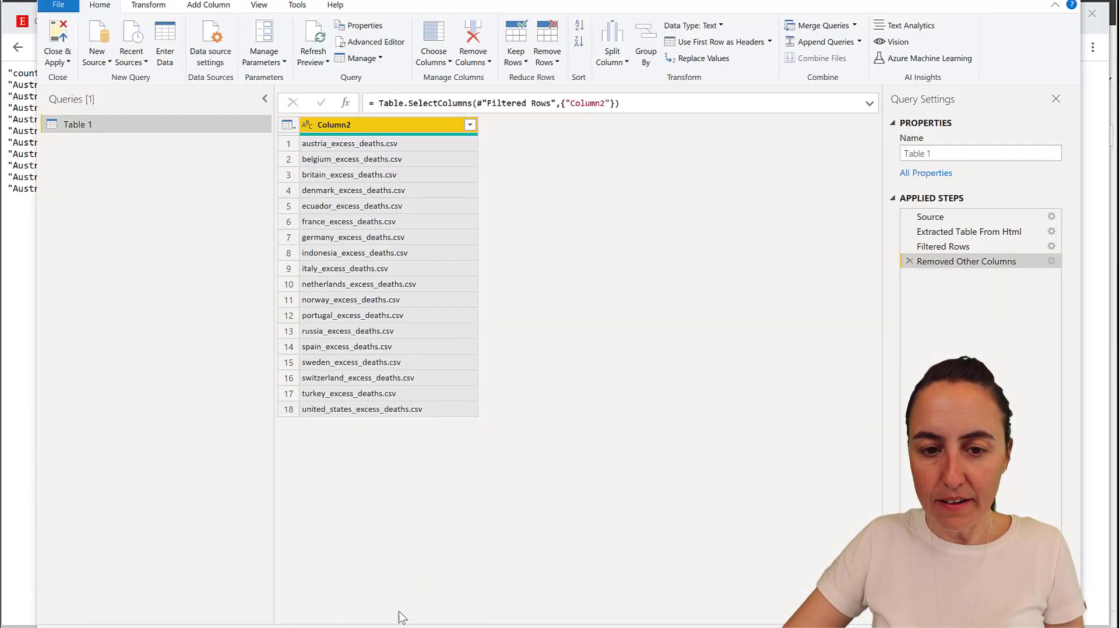
{"action": "left_click", "coordinate": [98, 55]}
{"action": "left_click", "coordinate": [82, 240]}
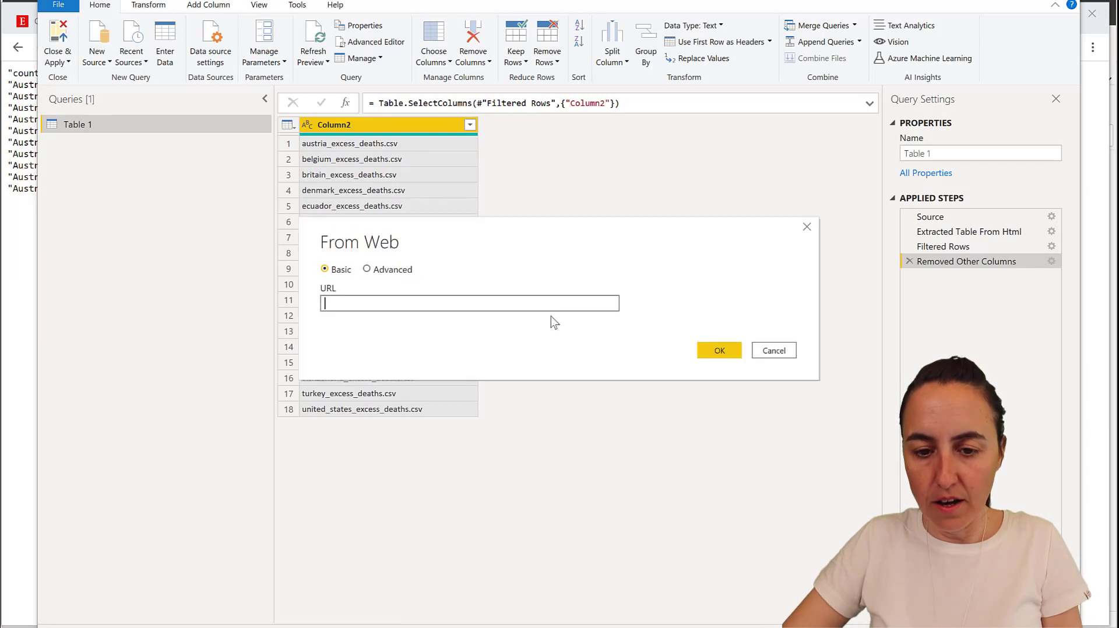
{"action": "key", "text": "ctrl+v"}
{"action": "left_click", "coordinate": [707, 357]}
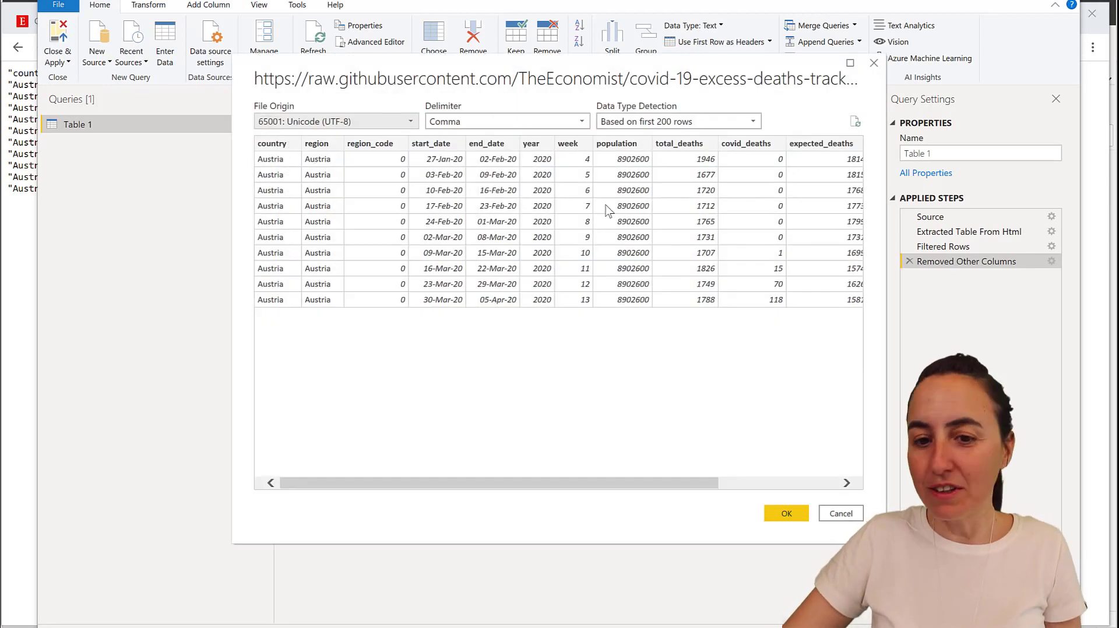
{"action": "left_click", "coordinate": [786, 514]}
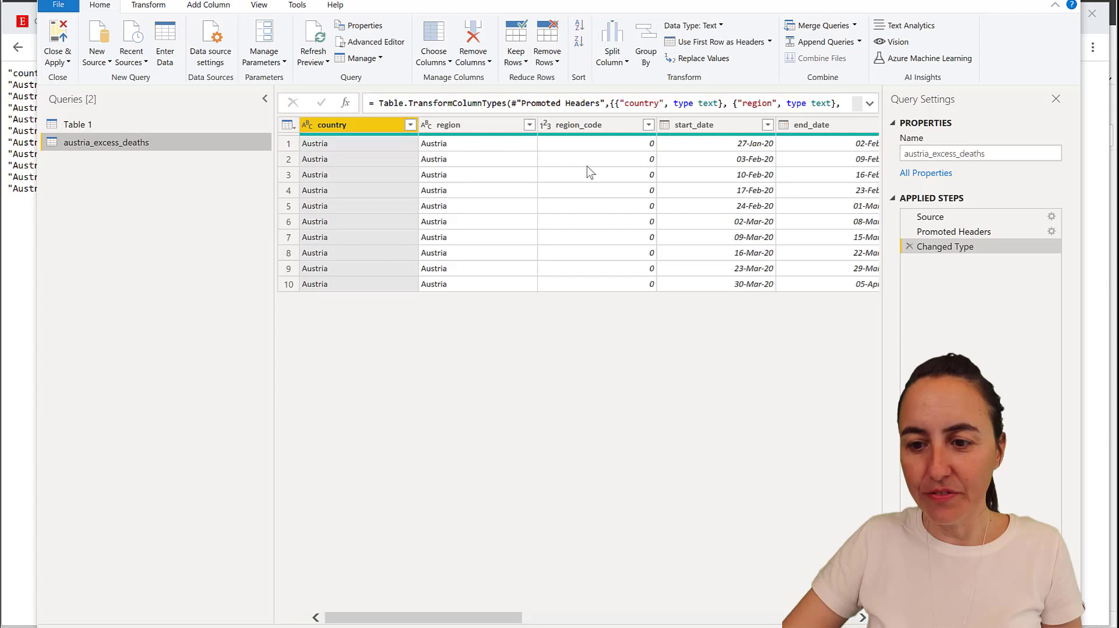
{"action": "left_click", "coordinate": [911, 248]}
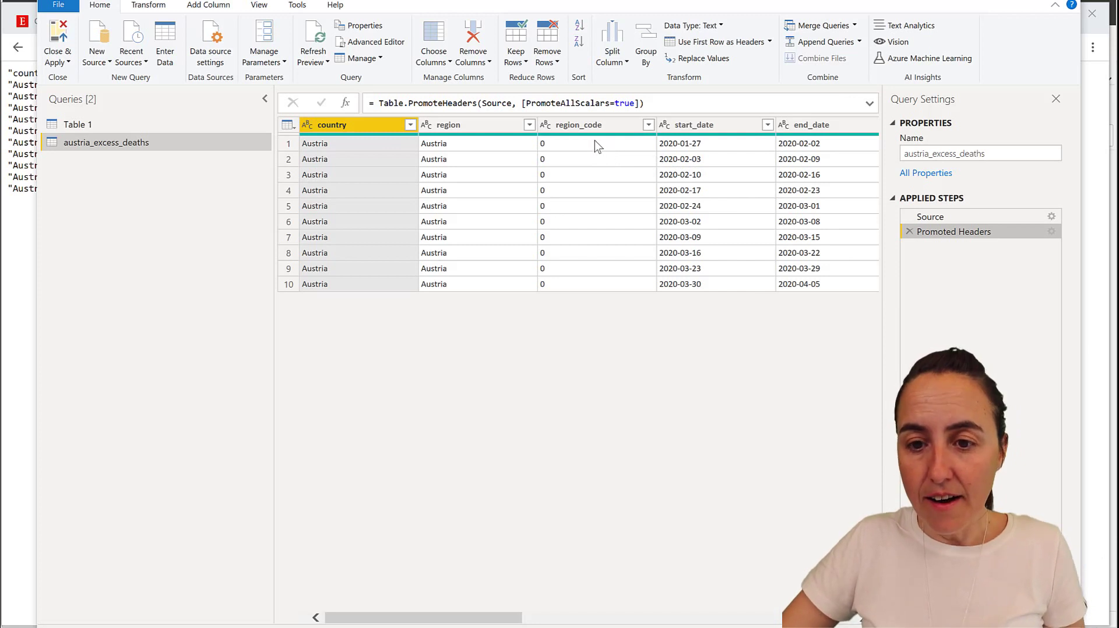
{"action": "left_click", "coordinate": [373, 42]}
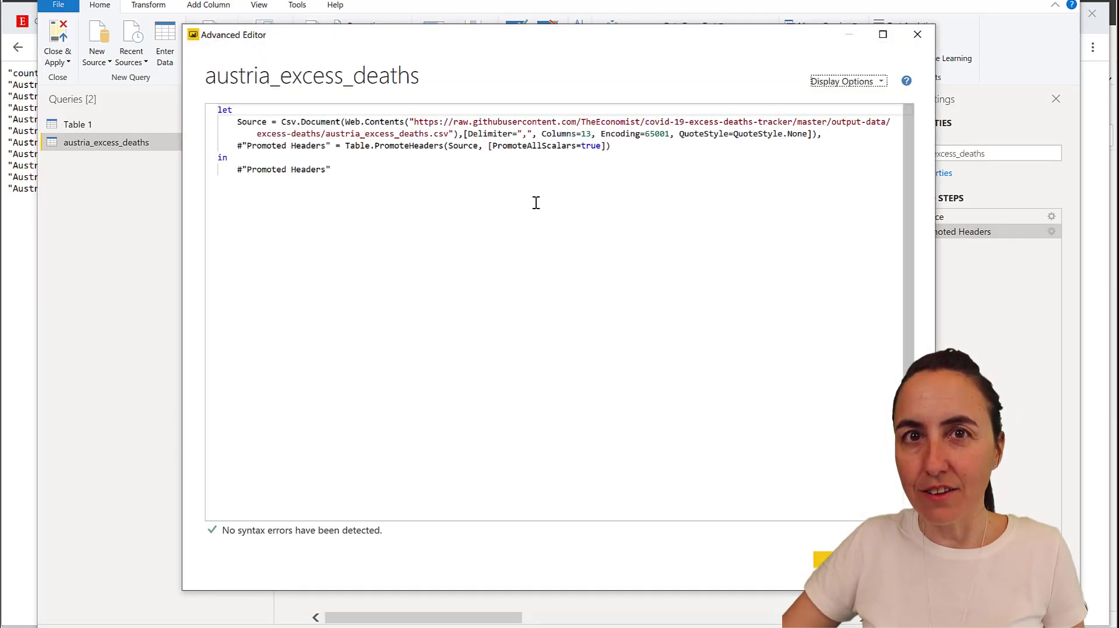
Step: Add a step CapitalLetters = Table.TransformColumnNames(#"Promoted Headers", Text.Proper) in Advanced Editor
{"action": "left_click", "coordinate": [662, 149]}
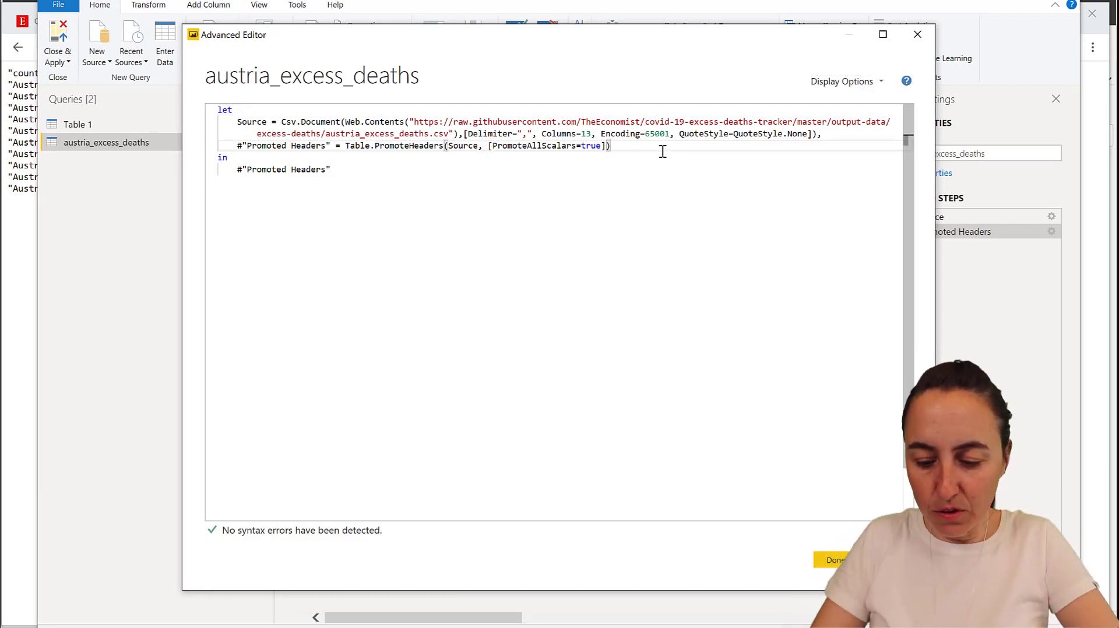
{"action": "type", "text": ","}
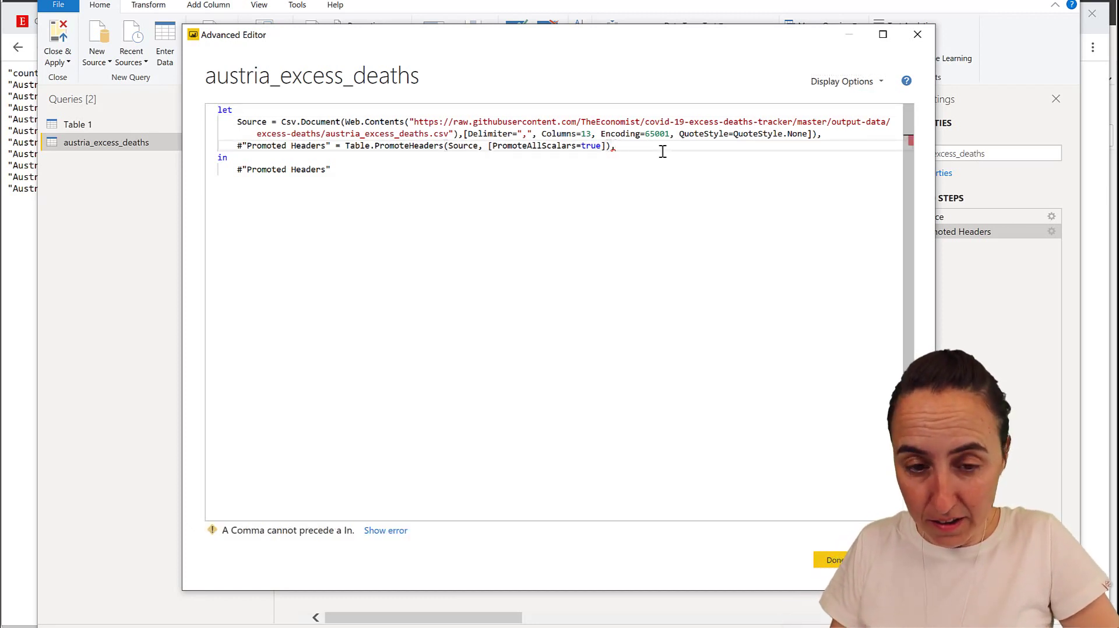
{"action": "key", "text": "Return"}
{"action": "type", "text": "CapitalLett"}
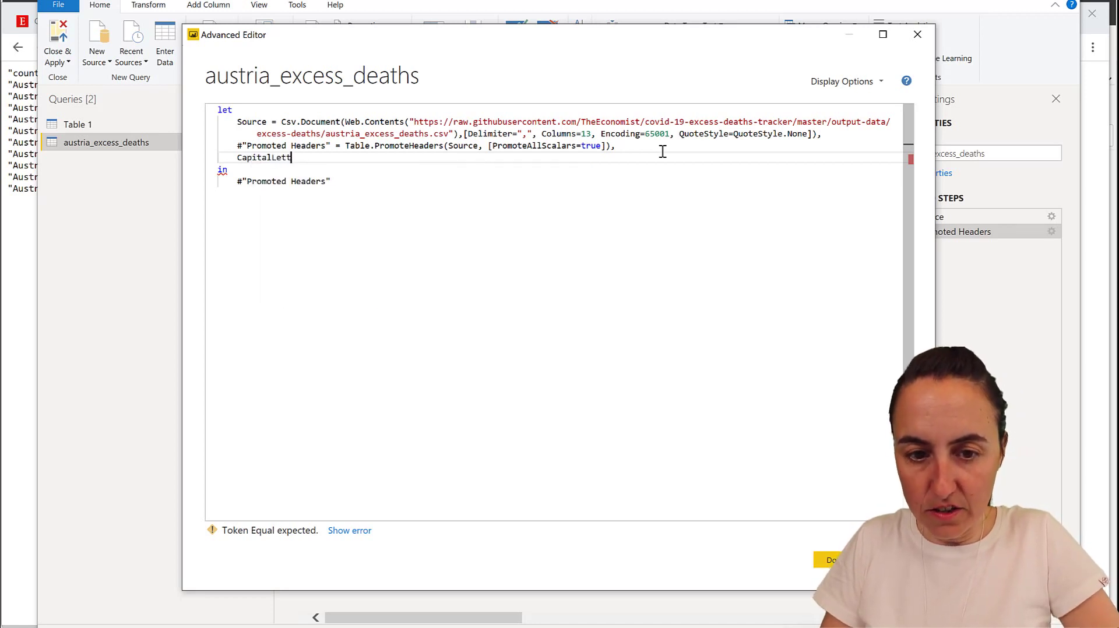
{"action": "type", "text": "ers = Tabl"}
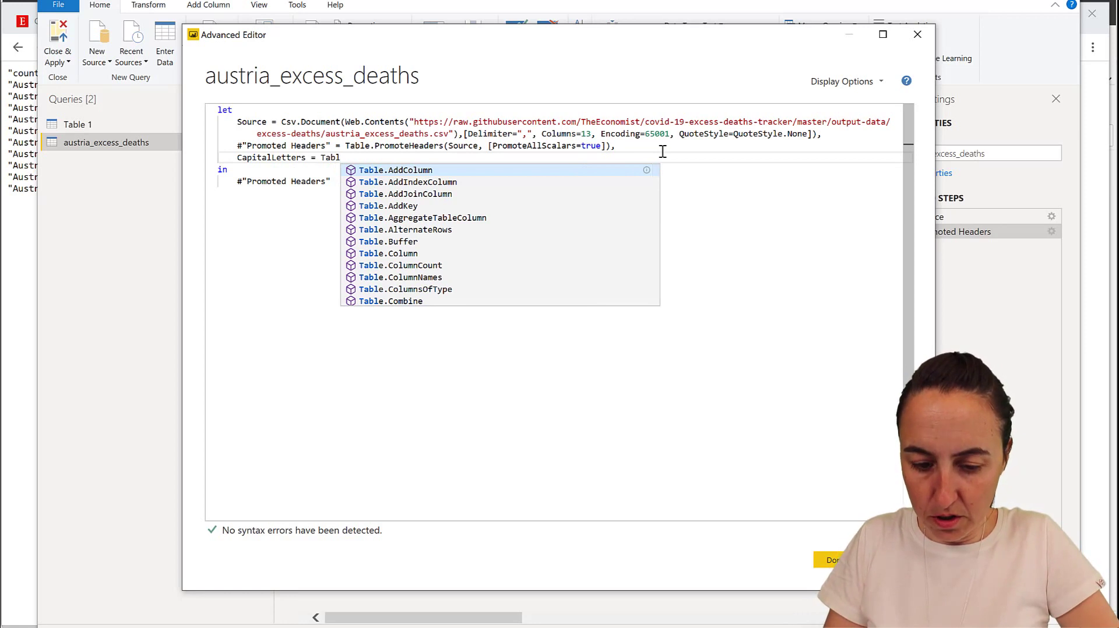
{"action": "type", "text": "e. T"}
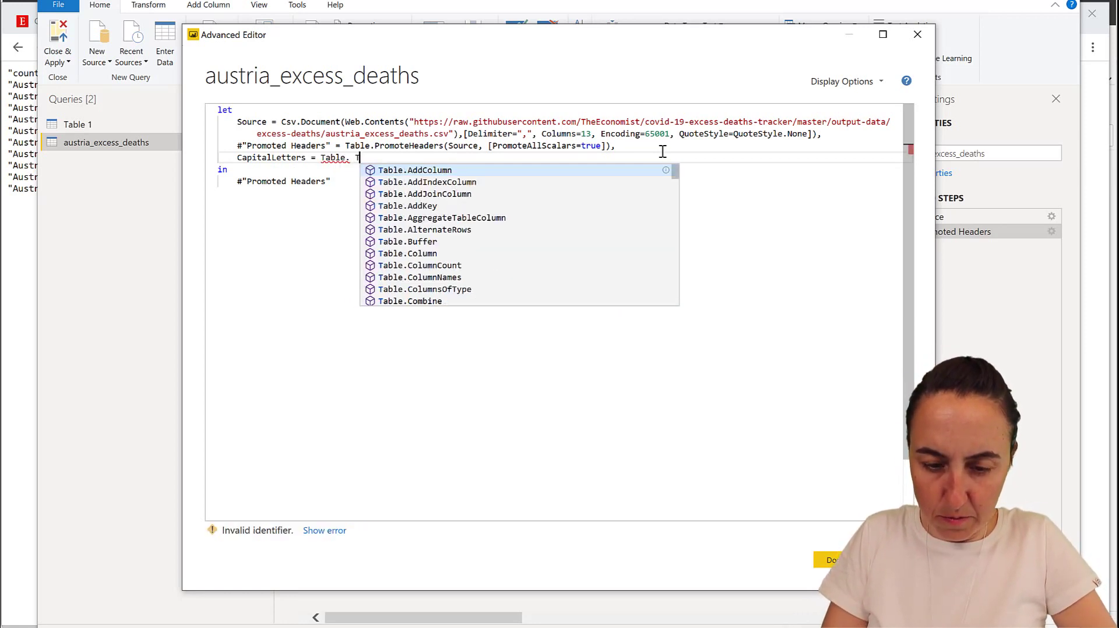
{"action": "key", "text": "BackSpace"}
{"action": "key", "text": "BackSpace"}
{"action": "type", "text": "Tra"}
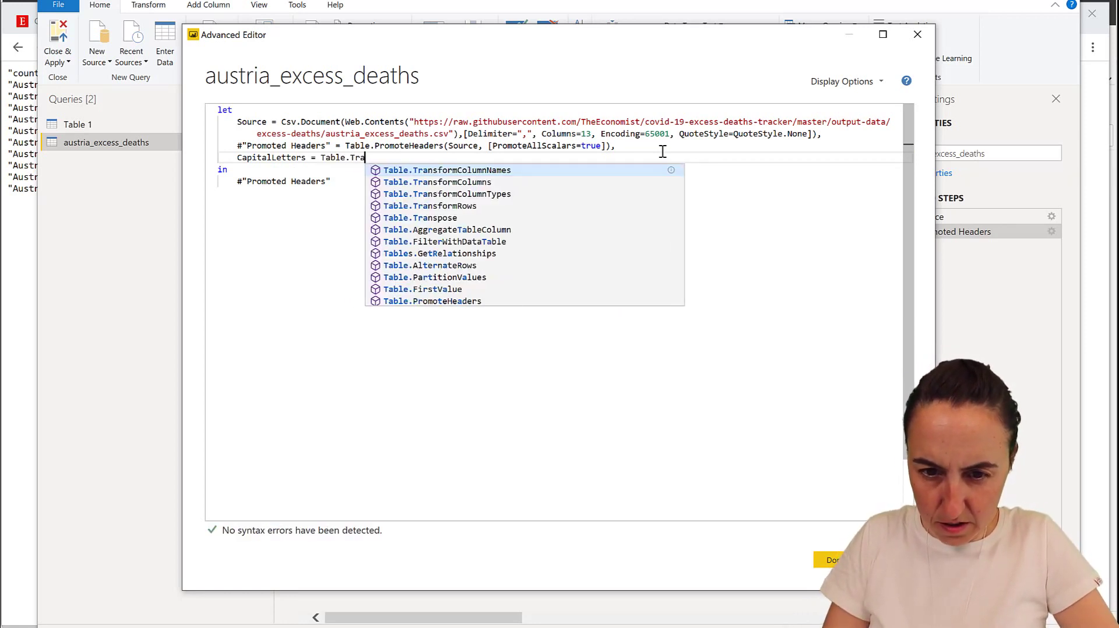
{"action": "type", "text": "nsformColumnNames("}
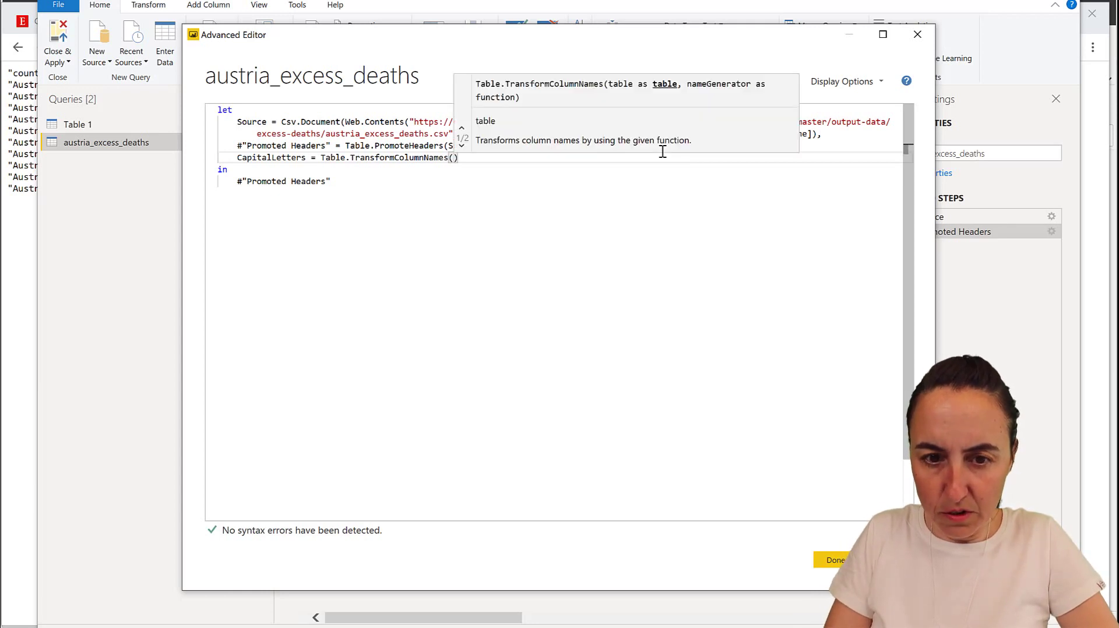
{"action": "type", "text": "pro"}
{"action": "key", "text": "Down"}
{"action": "key", "text": "Down"}
{"action": "key", "text": "Down"}
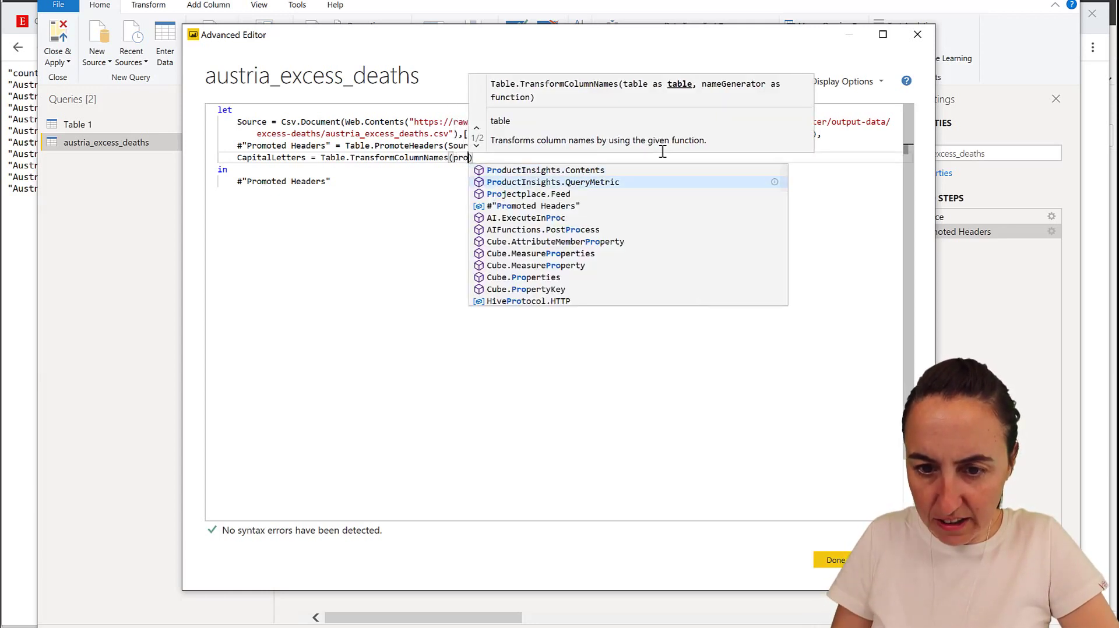
{"action": "key", "text": "Tab"}
{"action": "type", "text": ", "}
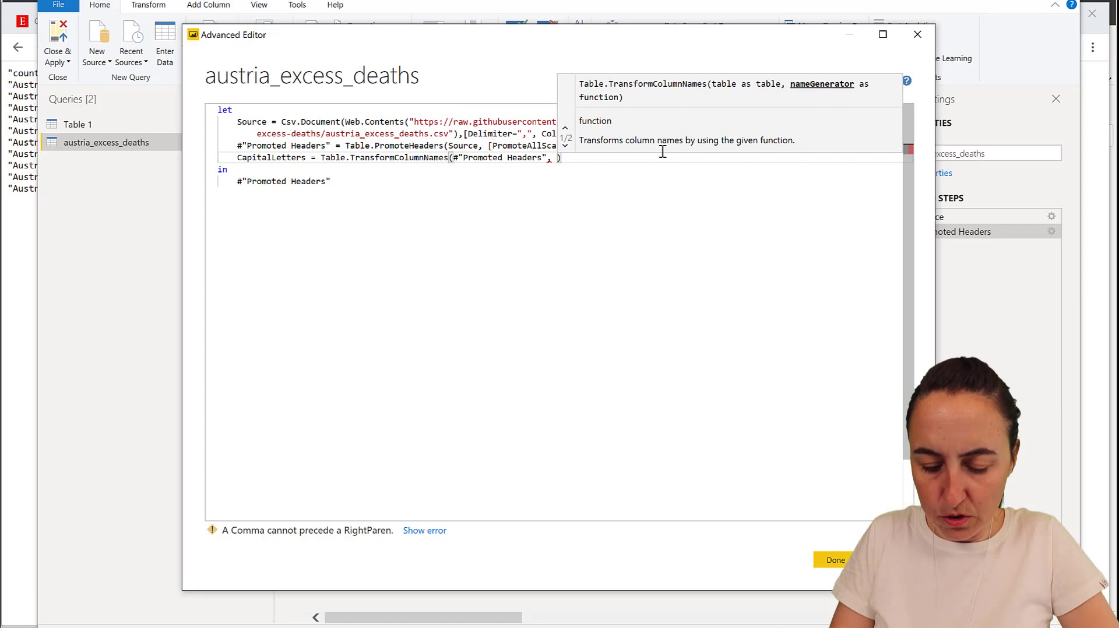
{"action": "type", "text": "Text.Pr"}
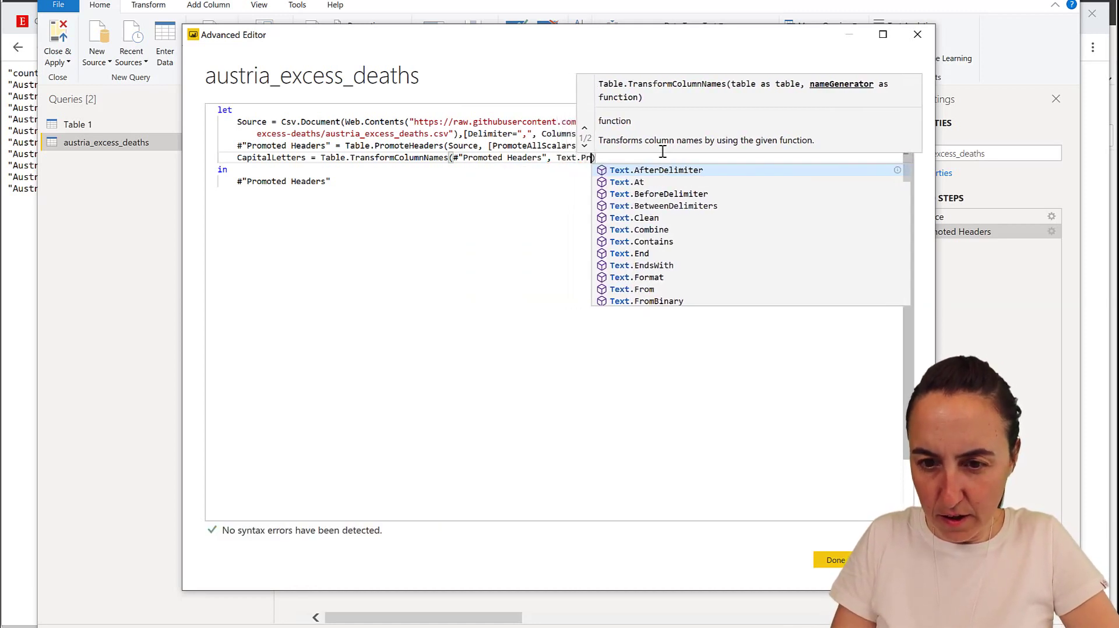
{"action": "key", "text": "Tab"}
{"action": "key", "text": "End"}
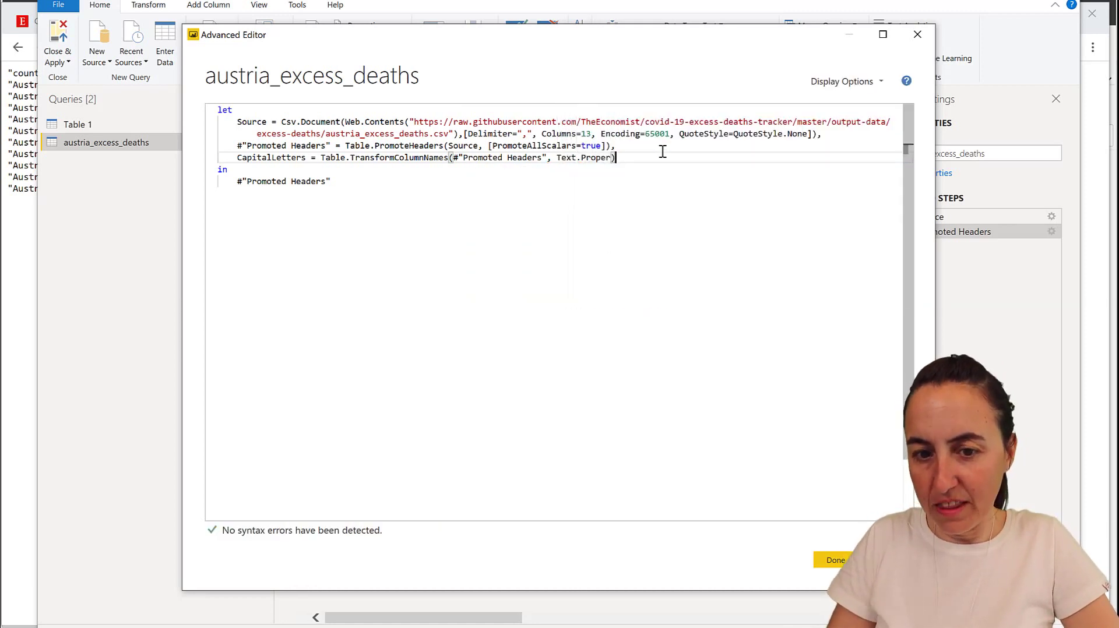
Step: Make CapitalLetters the query's final output and apply the code
{"action": "left_click_drag", "start_coordinate": [331, 181], "coordinate": [232, 183]}
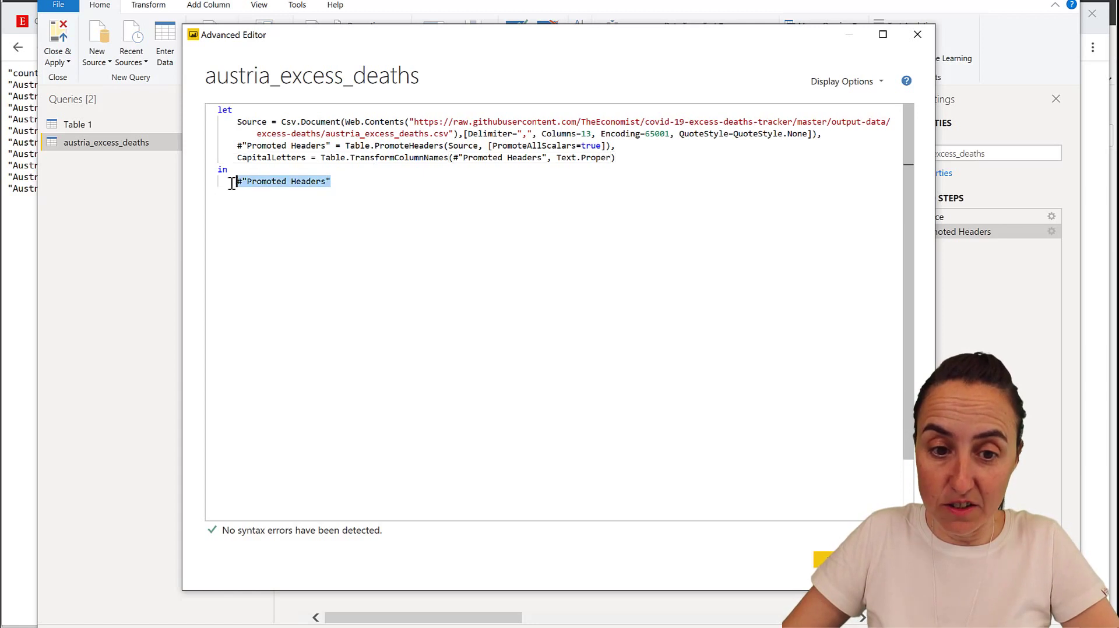
{"action": "type", "text": "Capr"}
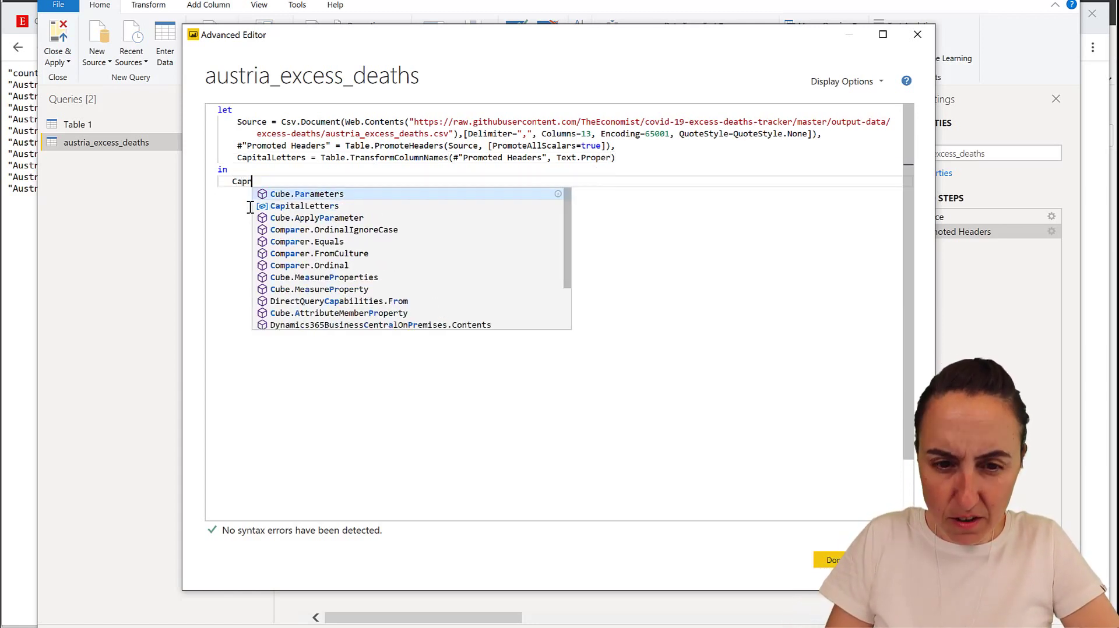
{"action": "key", "text": "Tab"}
{"action": "key", "text": "BackSpace"}
{"action": "key", "text": "BackSpace"}
{"action": "key", "text": "BackSpace"}
{"action": "key", "text": "BackSpace"}
{"action": "key", "text": "BackSpace"}
{"action": "key", "text": "BackSpace"}
{"action": "key", "text": "BackSpace"}
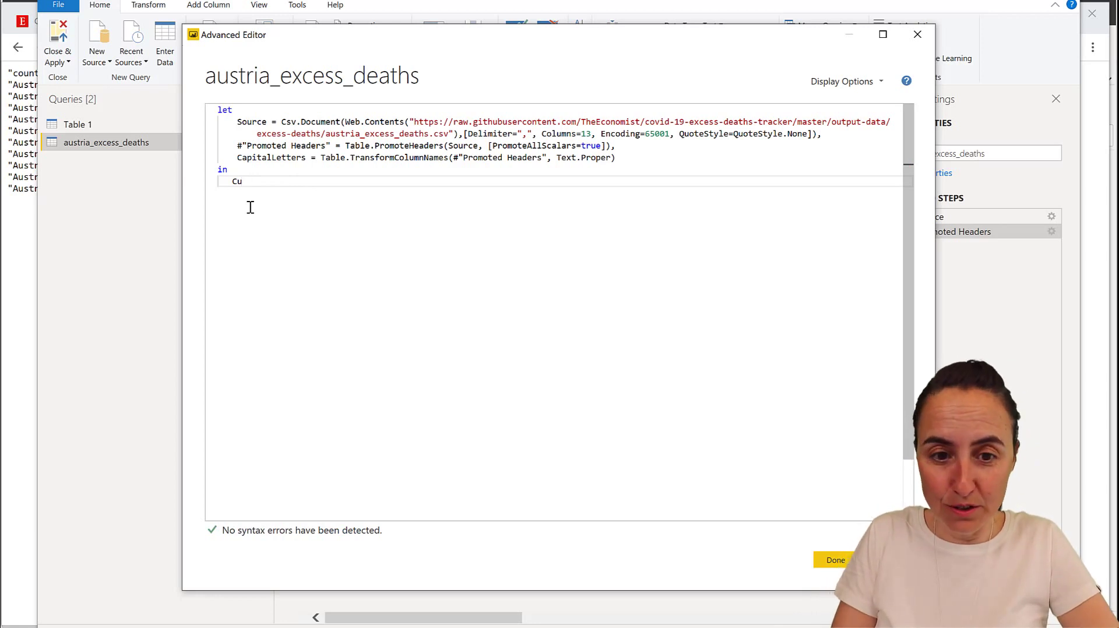
{"action": "type", "text": "p"}
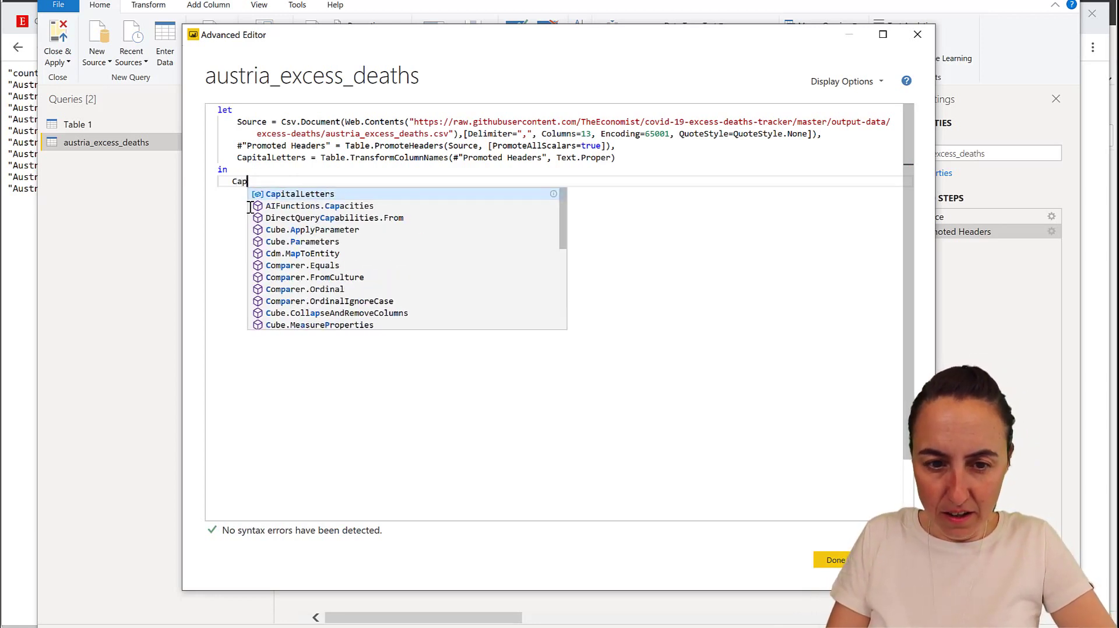
{"action": "key", "text": "Tab"}
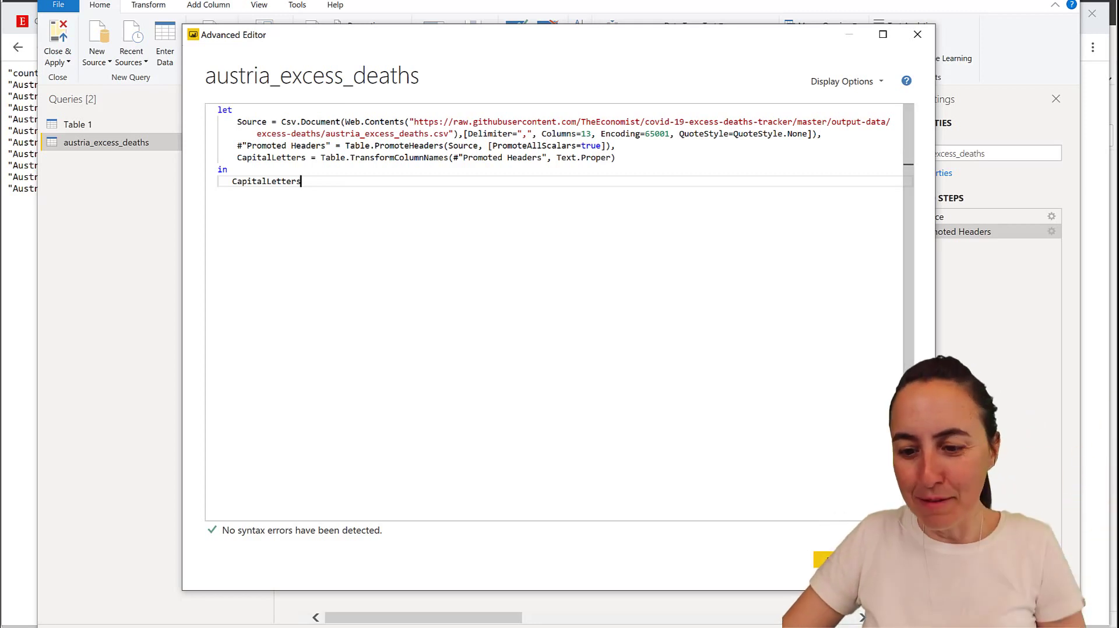
{"action": "left_click", "coordinate": [821, 557]}
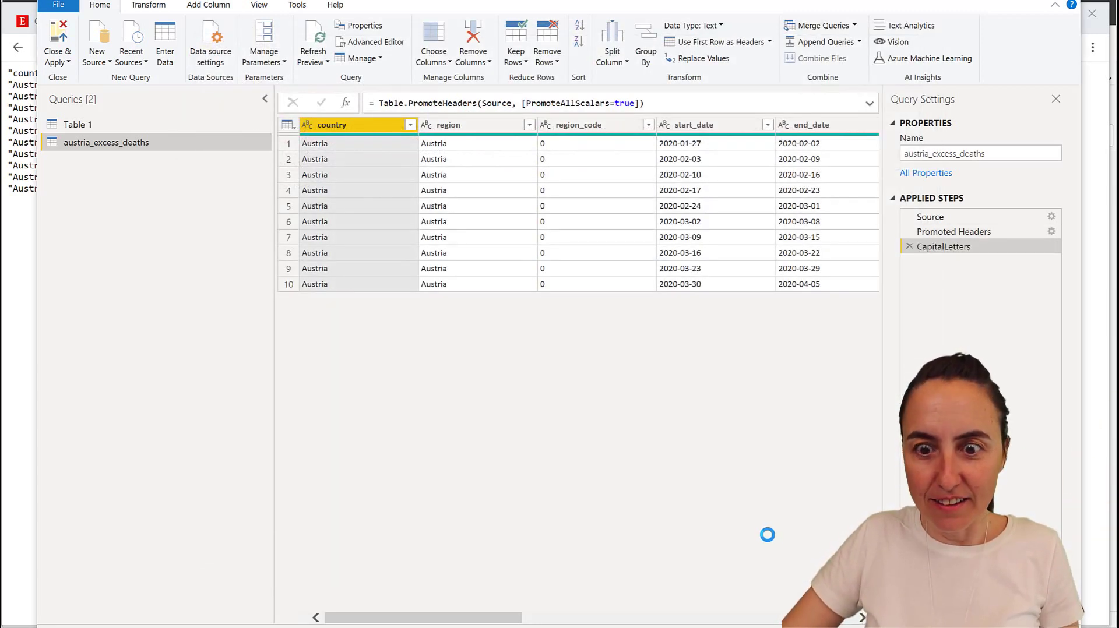
Step: Rename the query from austria_excess_deaths to Excess_deaths
{"action": "double_click", "coordinate": [916, 155]}
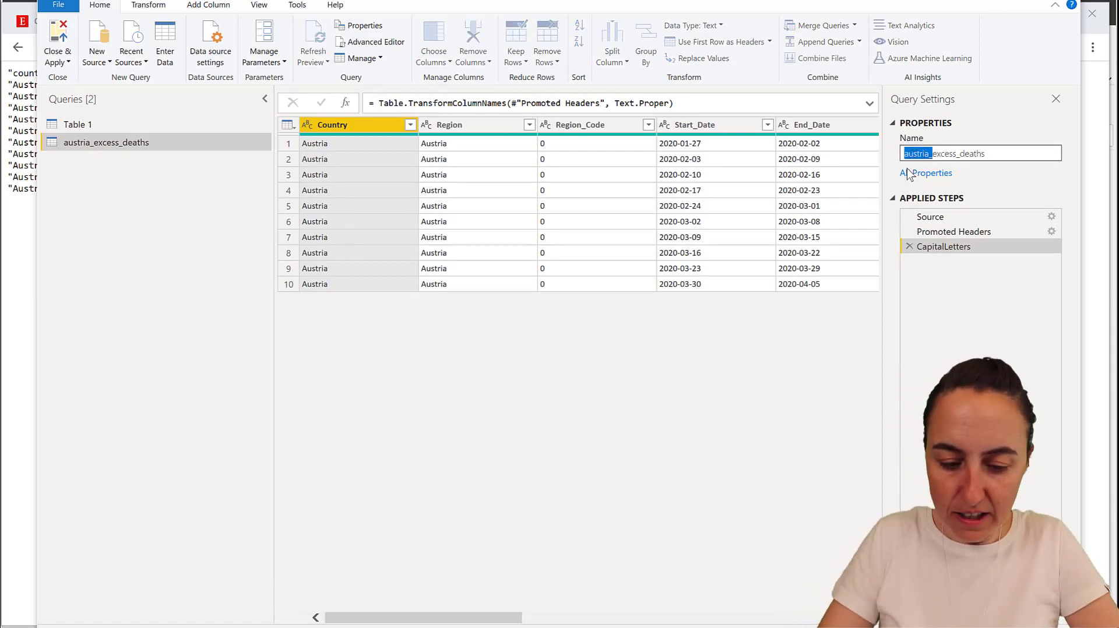
{"action": "key", "text": "BackSpace"}
{"action": "type", "text": "E"}
{"action": "key", "text": "Delete"}
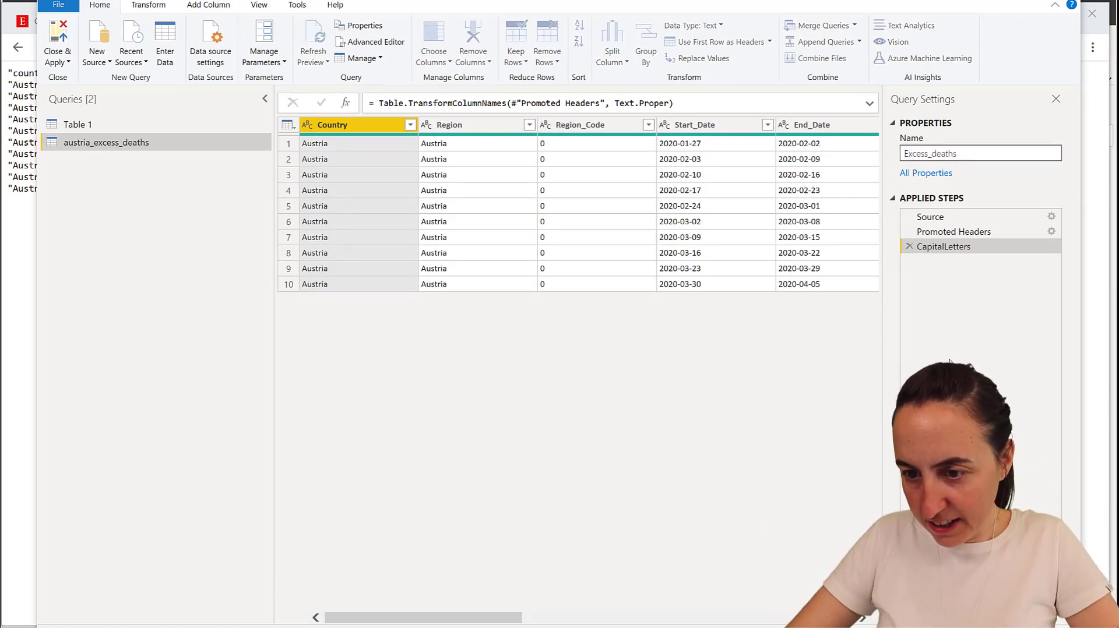
{"action": "key", "text": "Return"}
Step: Replace the hard-coded Austria file name in the source URL with &FileName
{"action": "left_click", "coordinate": [376, 42]}
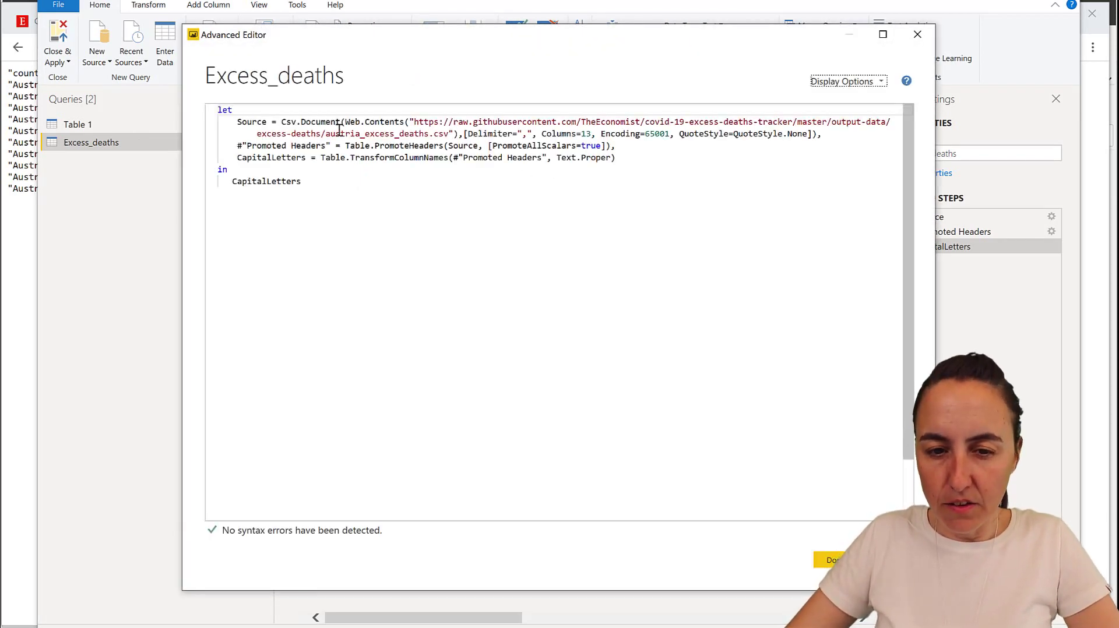
{"action": "left_click_drag", "start_coordinate": [325, 134], "coordinate": [425, 134]}
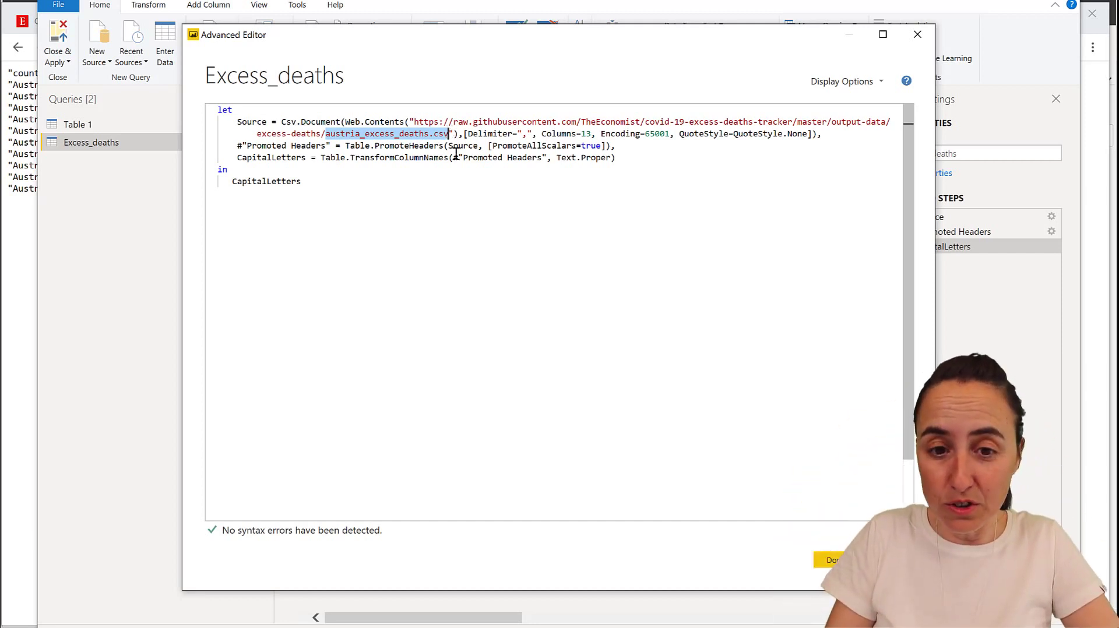
{"action": "key", "text": "BackSpace"}
{"action": "type", "text": "&"}
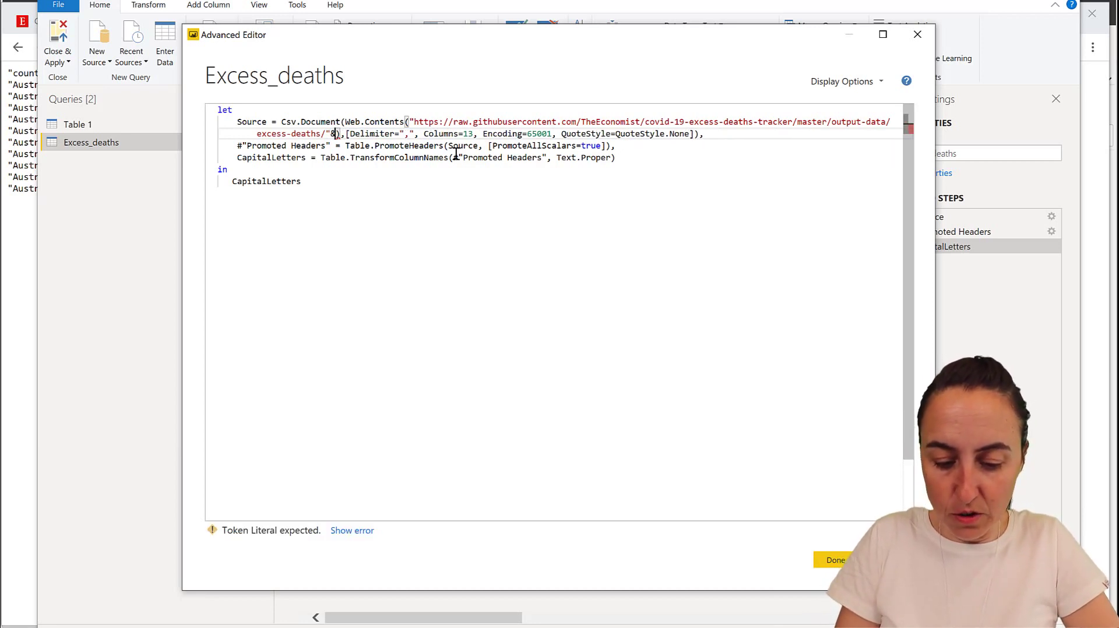
{"action": "type", "text": "File"}
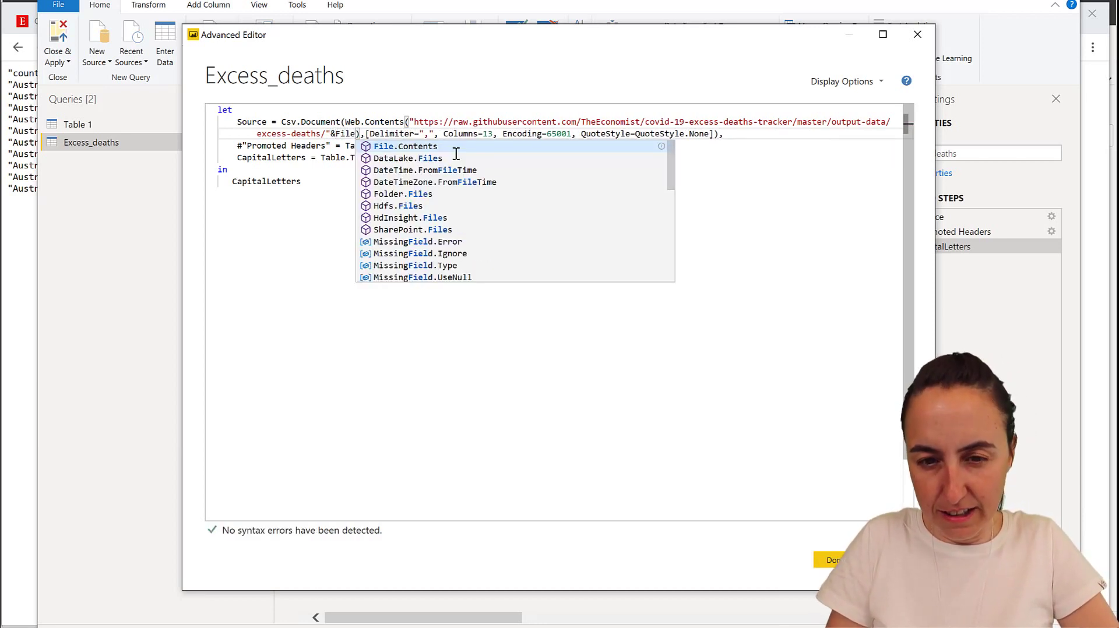
{"action": "type", "text": "Name"}
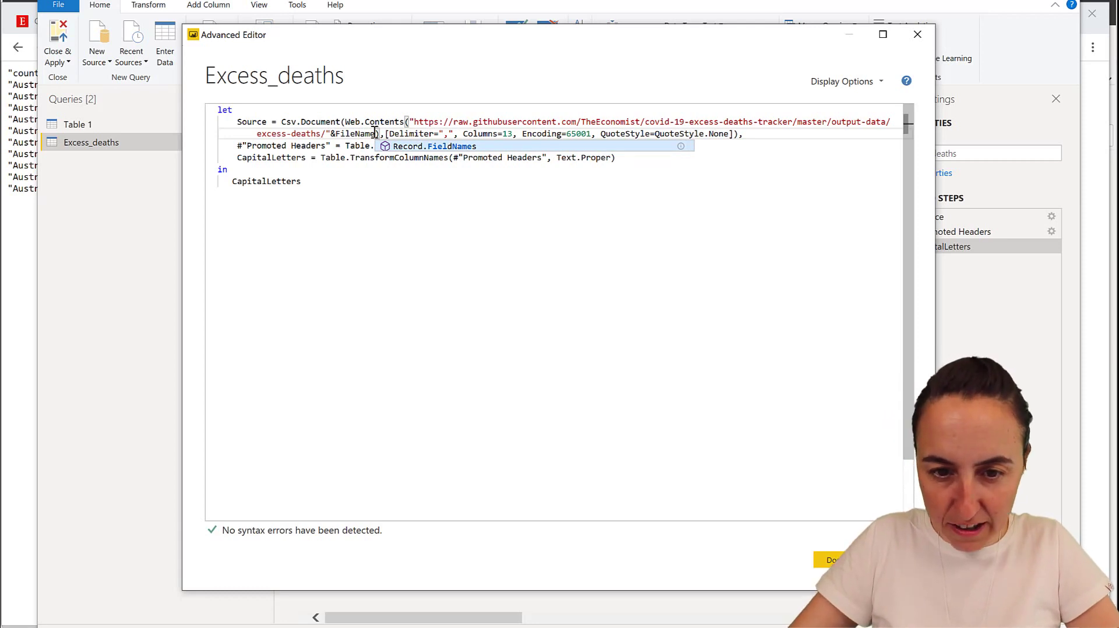
{"action": "key", "text": "Escape"}
{"action": "scroll", "coordinate": [223, 110], "scroll_direction": "down", "scroll_amount": 1}
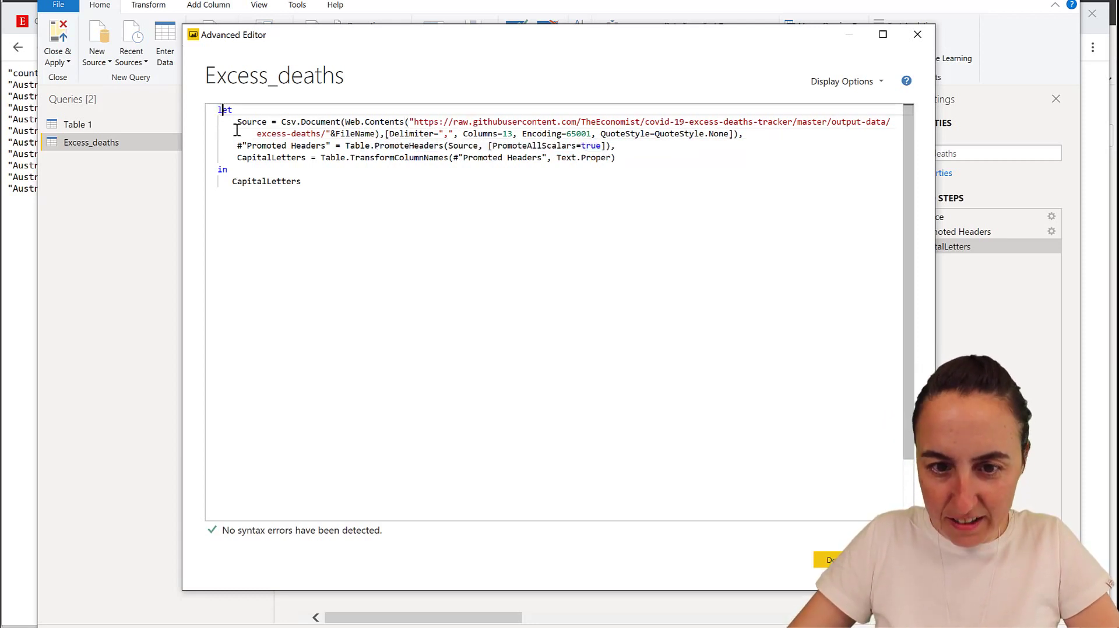
Step: Add the header (FileName as text)=> above let and apply the function
{"action": "key", "text": "ctrl+Home"}
{"action": "key", "text": "Return"}
{"action": "key", "text": "Up"}
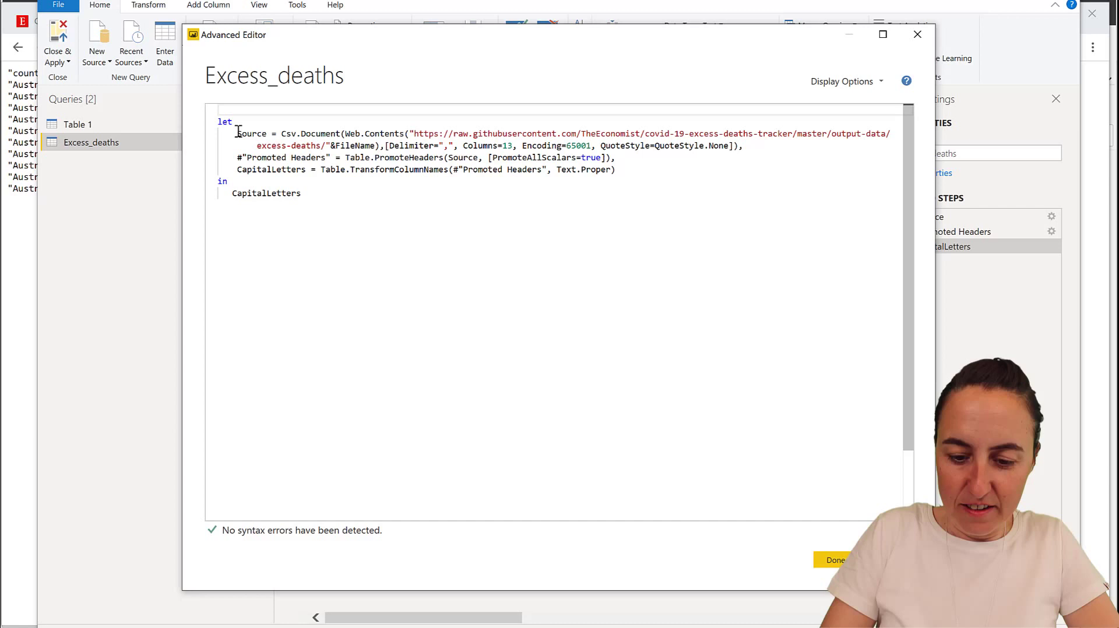
{"action": "type", "text": "(File"}
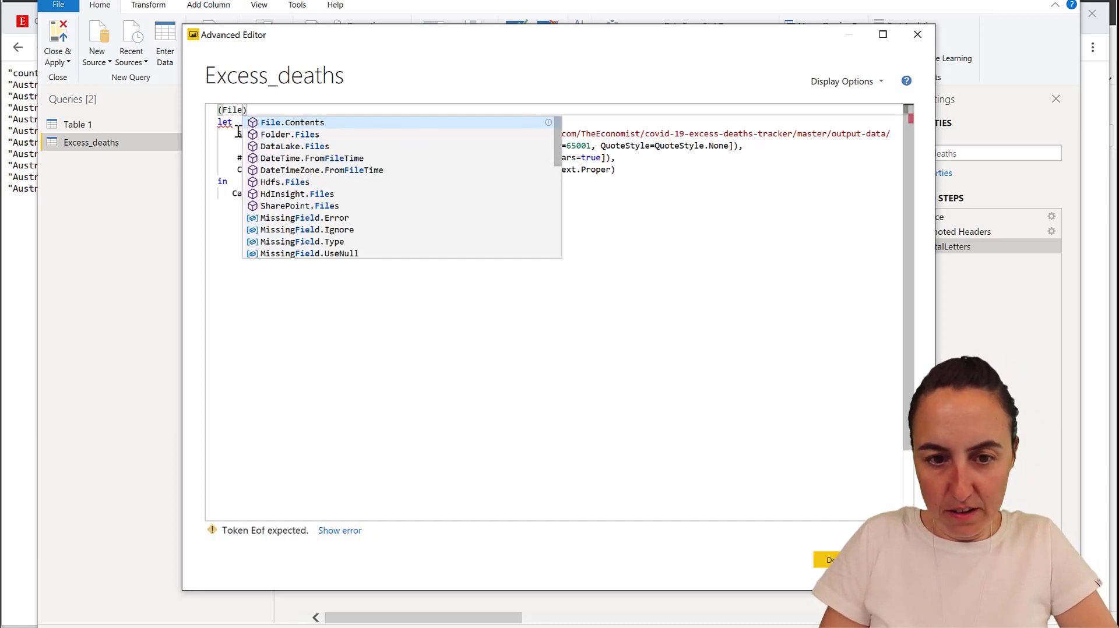
{"action": "type", "text": "Name as tec"}
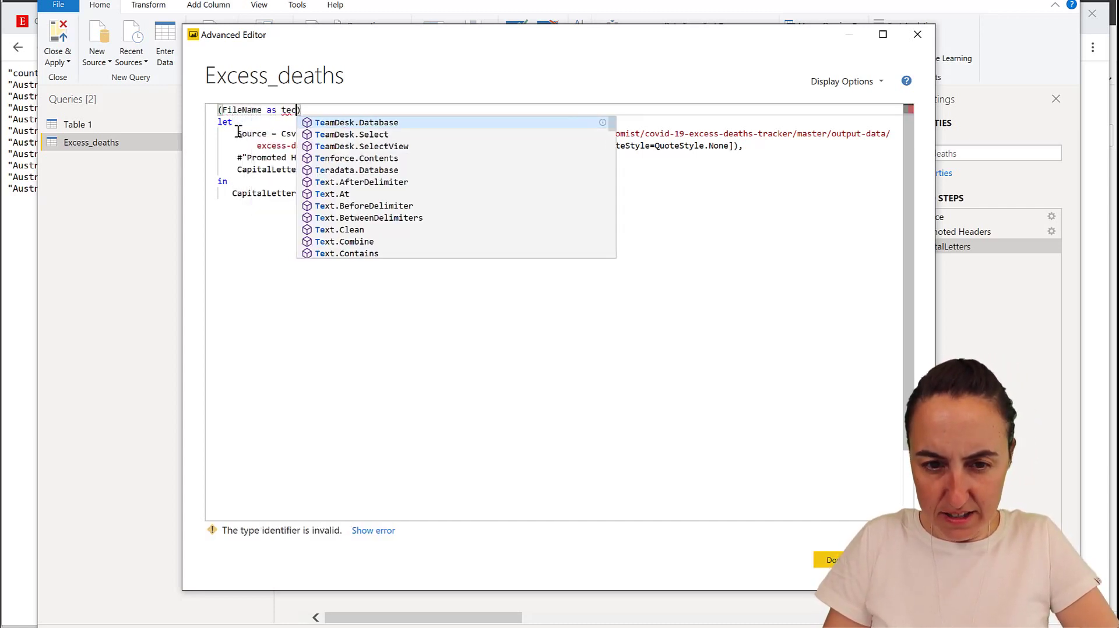
{"action": "key", "text": "BackSpace"}
{"action": "type", "text": "xt"}
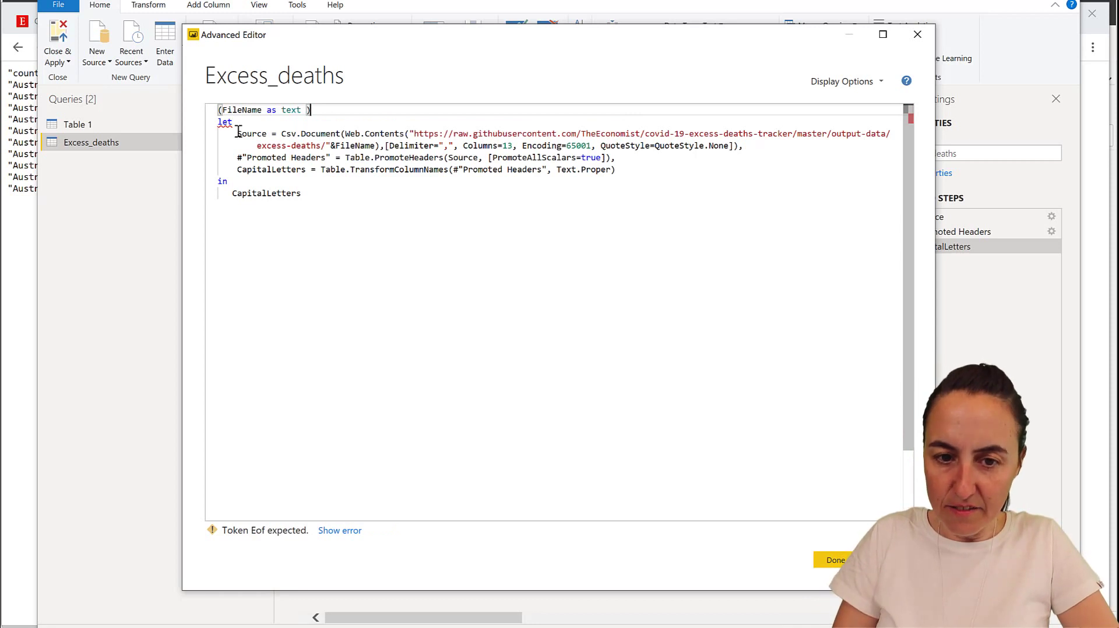
{"action": "key", "text": "End"}
{"action": "type", "text": "="}
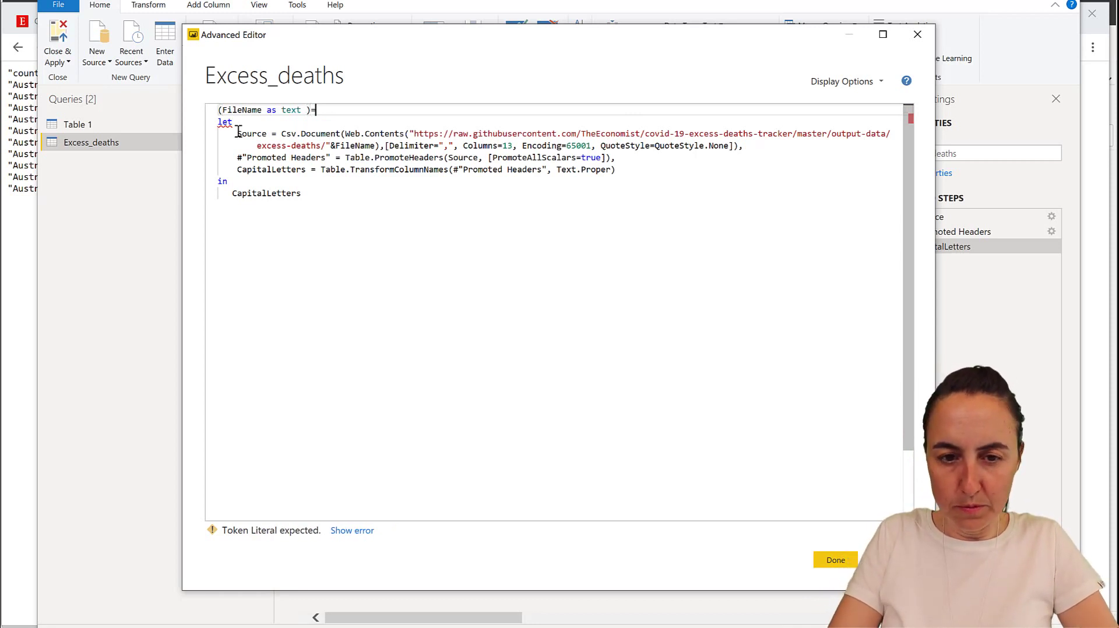
{"action": "type", "text": ">"}
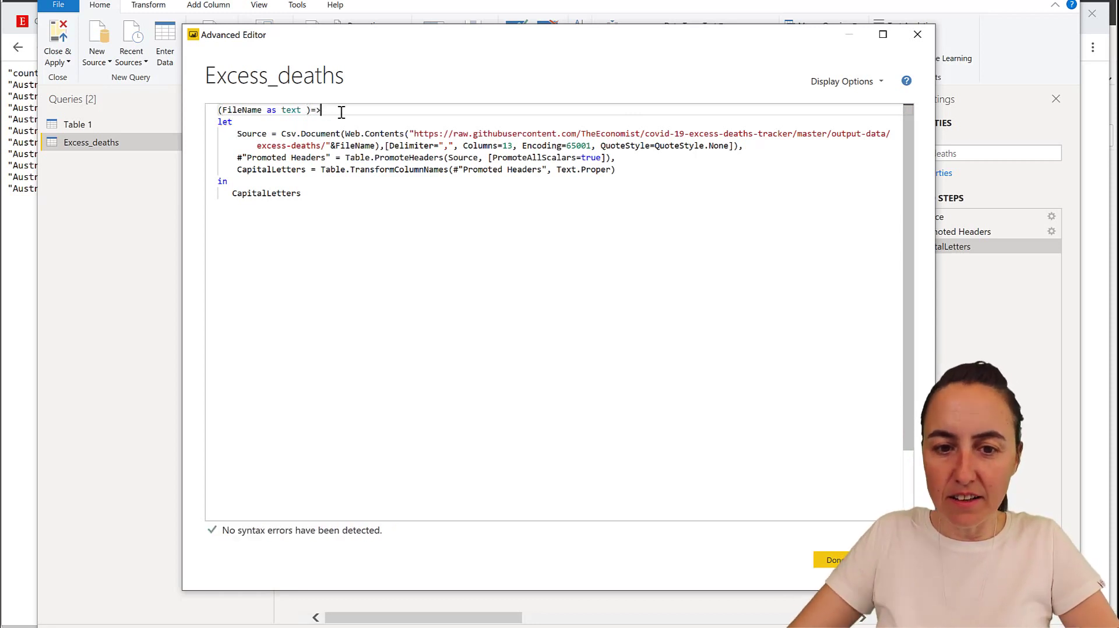
{"action": "left_click", "coordinate": [374, 279]}
{"action": "left_click", "coordinate": [830, 560]}
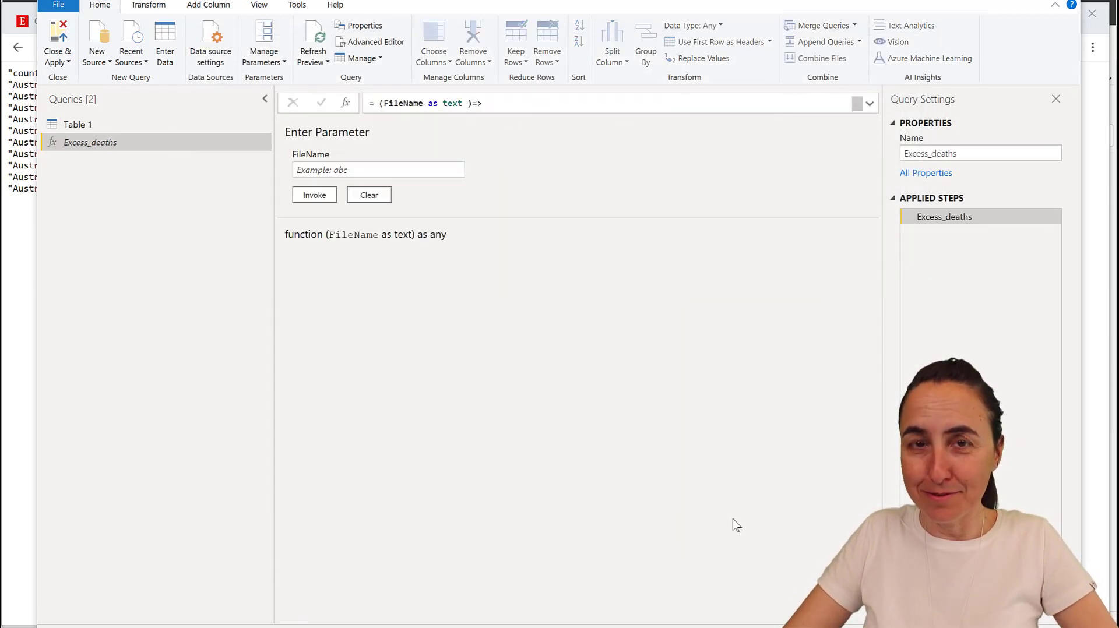
Step: Invoke Excess_deaths on Table 1's Column2 as a new column, ignoring privacy levels
{"action": "left_click", "coordinate": [75, 126]}
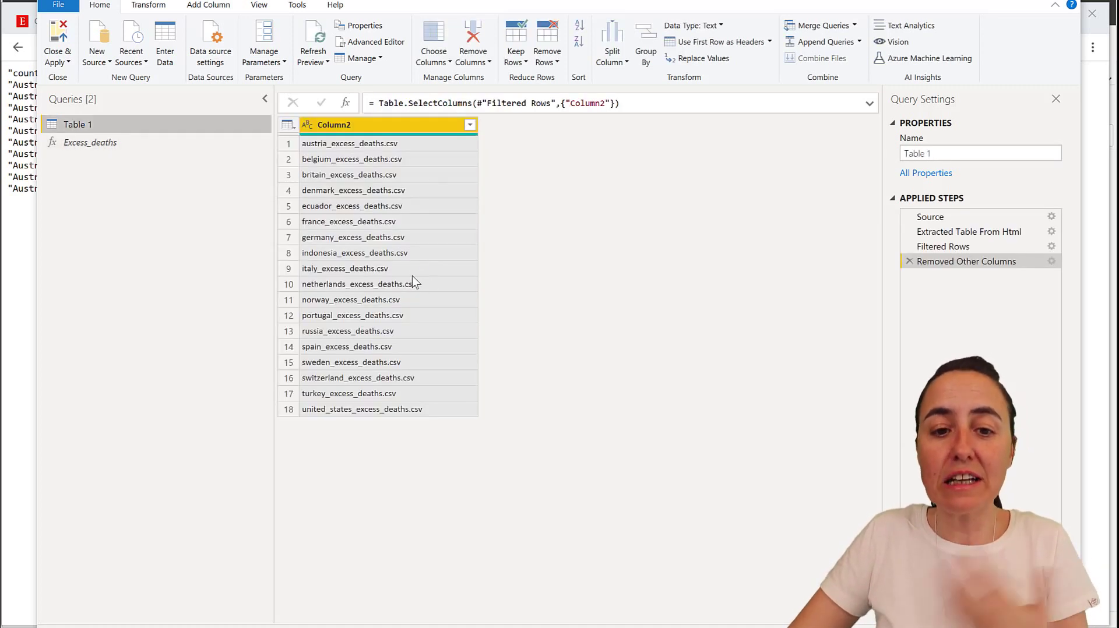
{"action": "left_click", "coordinate": [204, 5]}
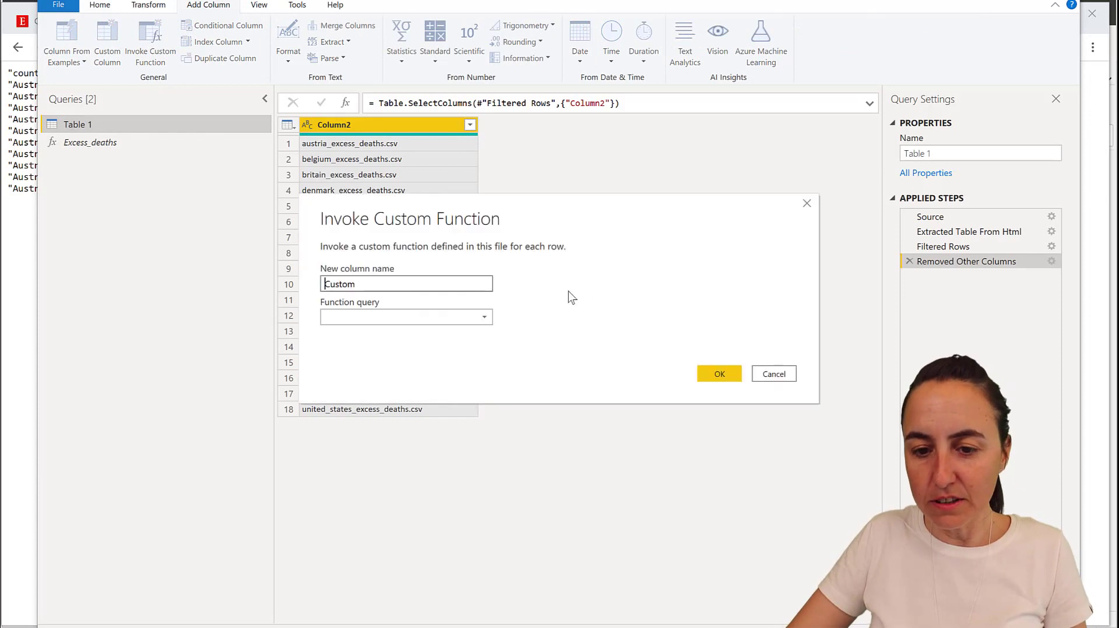
{"action": "left_click", "coordinate": [470, 318]}
{"action": "left_click", "coordinate": [452, 336]}
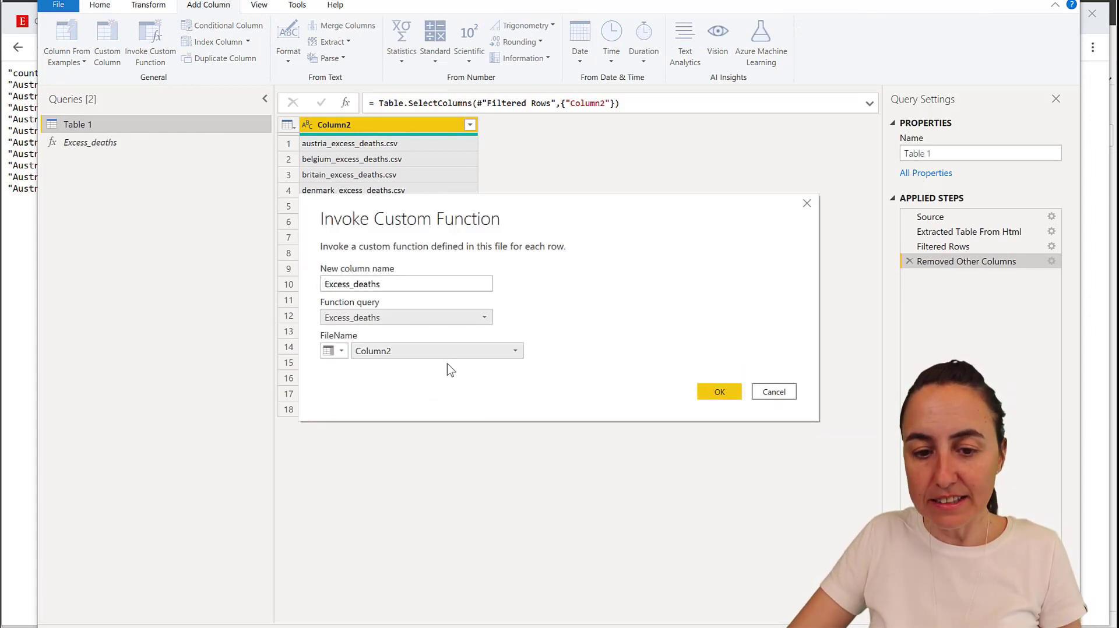
{"action": "left_click", "coordinate": [718, 390]}
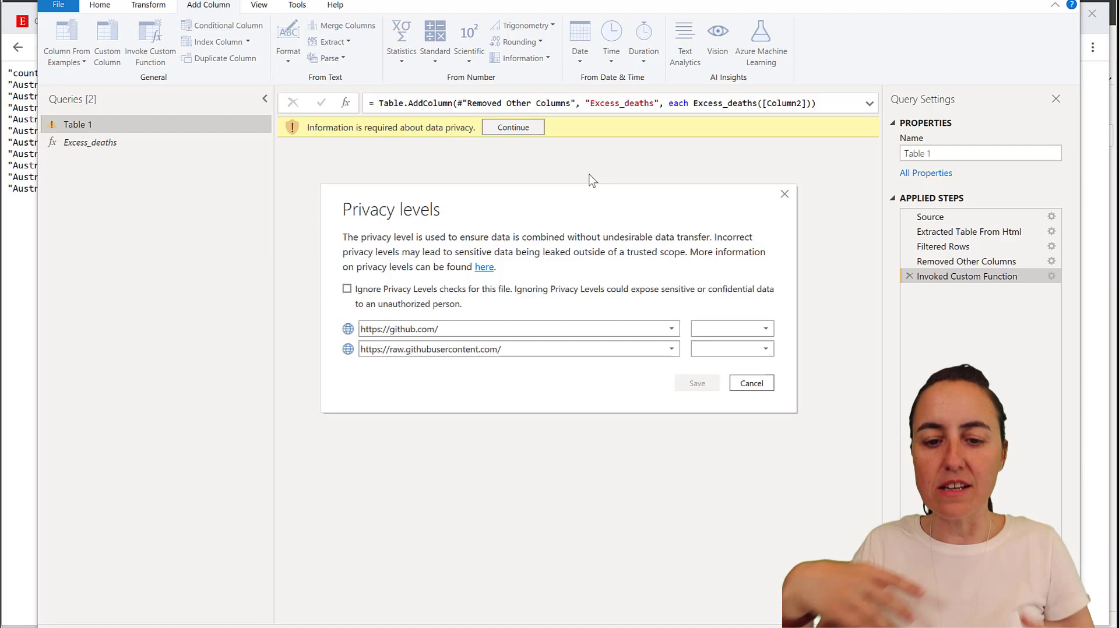
{"action": "left_click", "coordinate": [513, 290]}
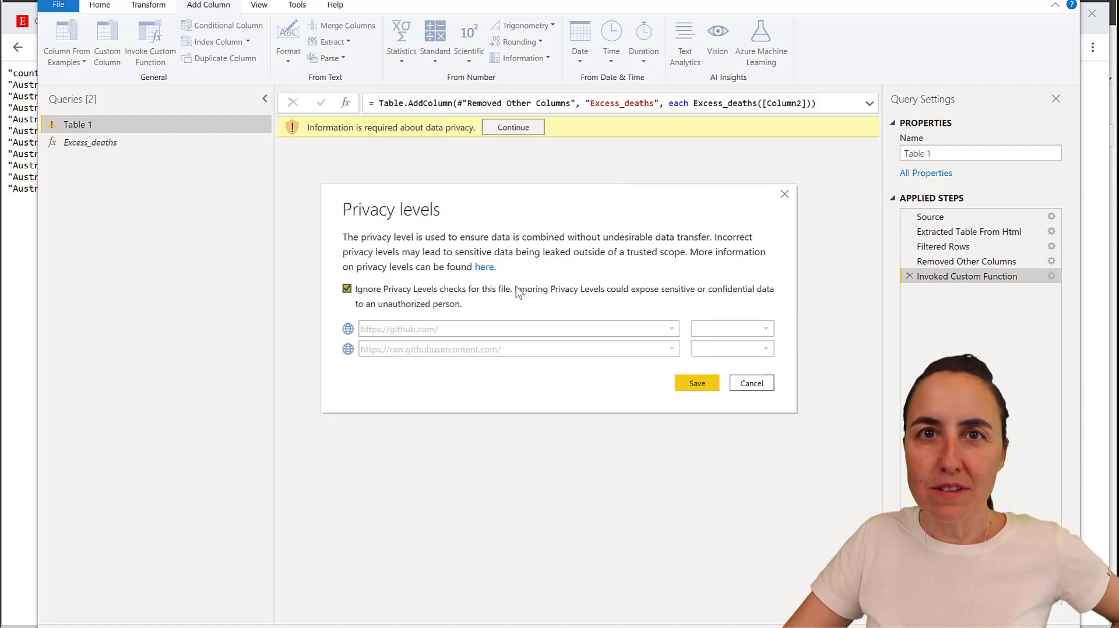
{"action": "left_click", "coordinate": [702, 384]}
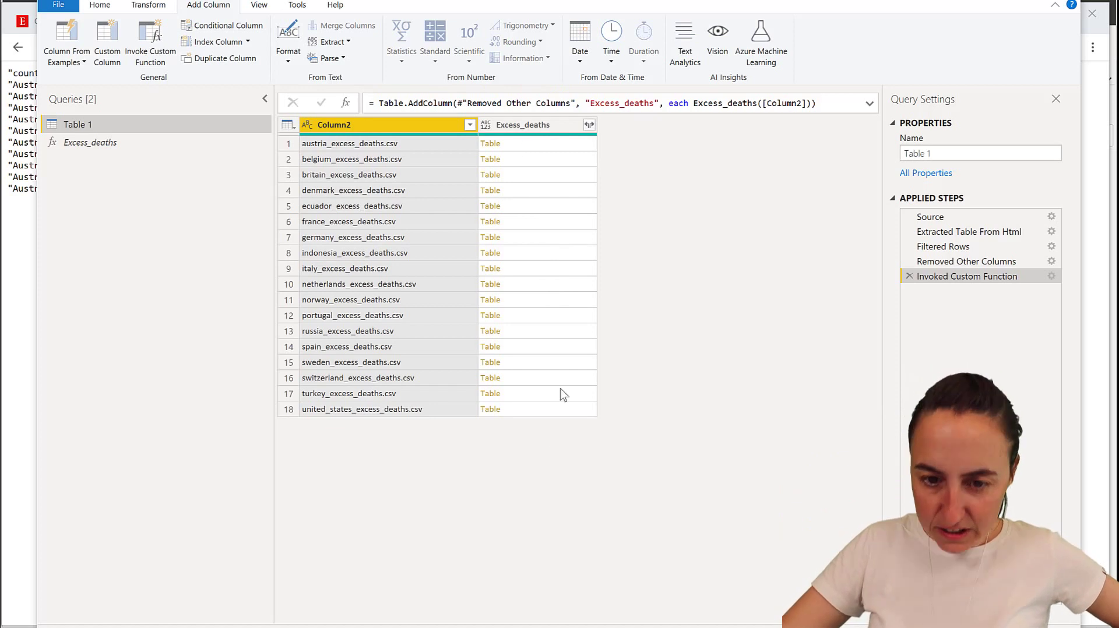
Step: Expand the nested Excess_deaths columns and set Country, Region and Region_Code to text
{"action": "left_click", "coordinate": [590, 125]}
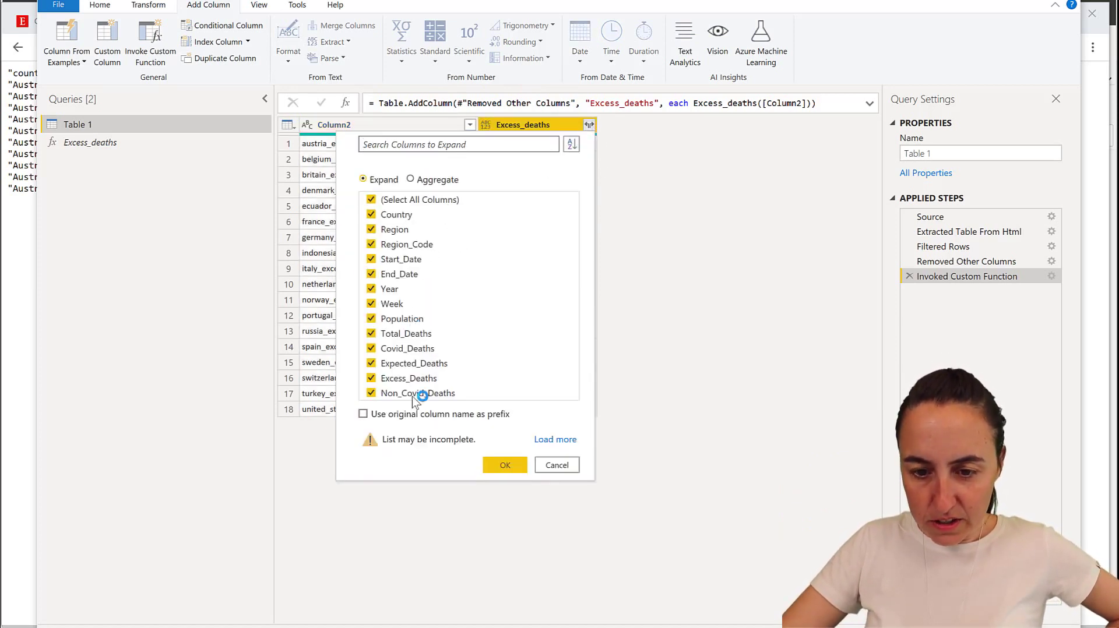
{"action": "left_click", "coordinate": [505, 465]}
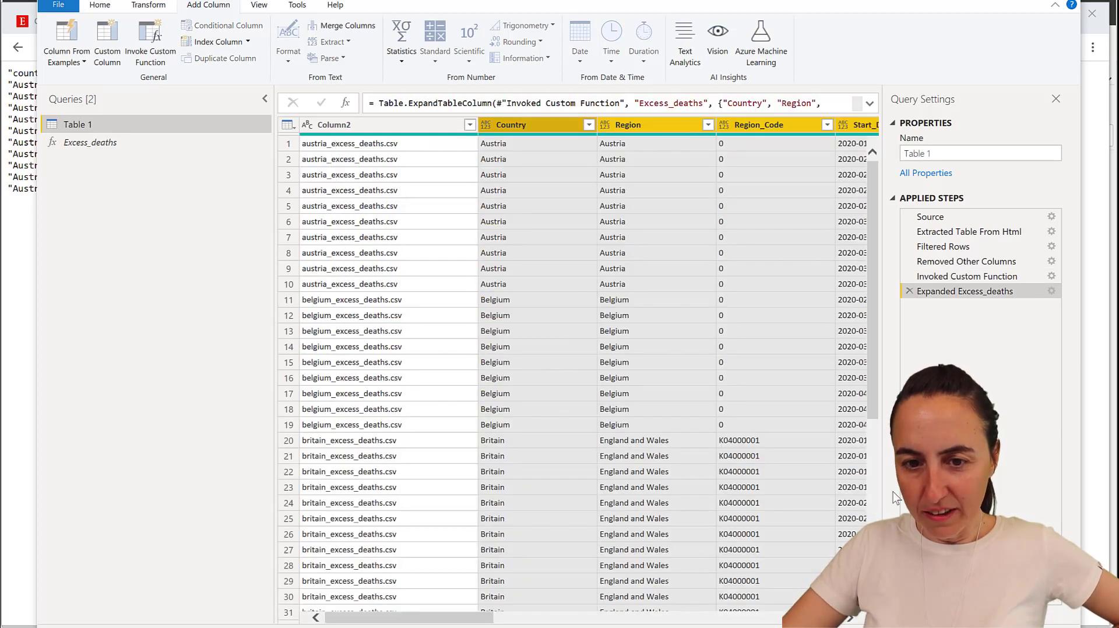
{"action": "left_click", "coordinate": [557, 125]}
{"action": "left_click", "coordinate": [641, 124], "text": "ctrl"}
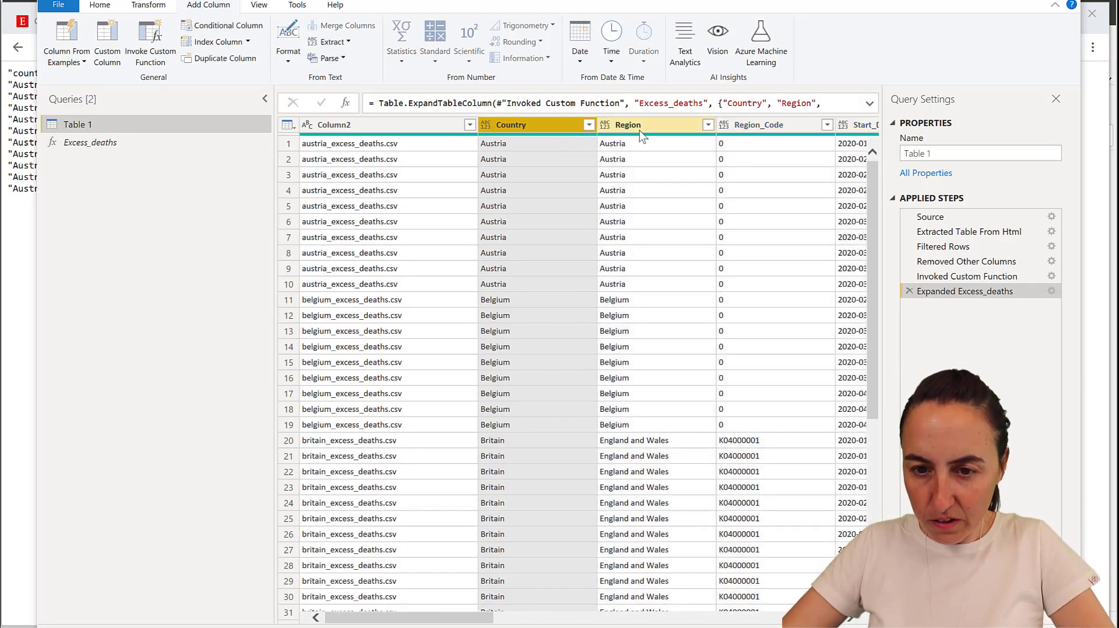
{"action": "left_click", "coordinate": [738, 127], "text": "ctrl"}
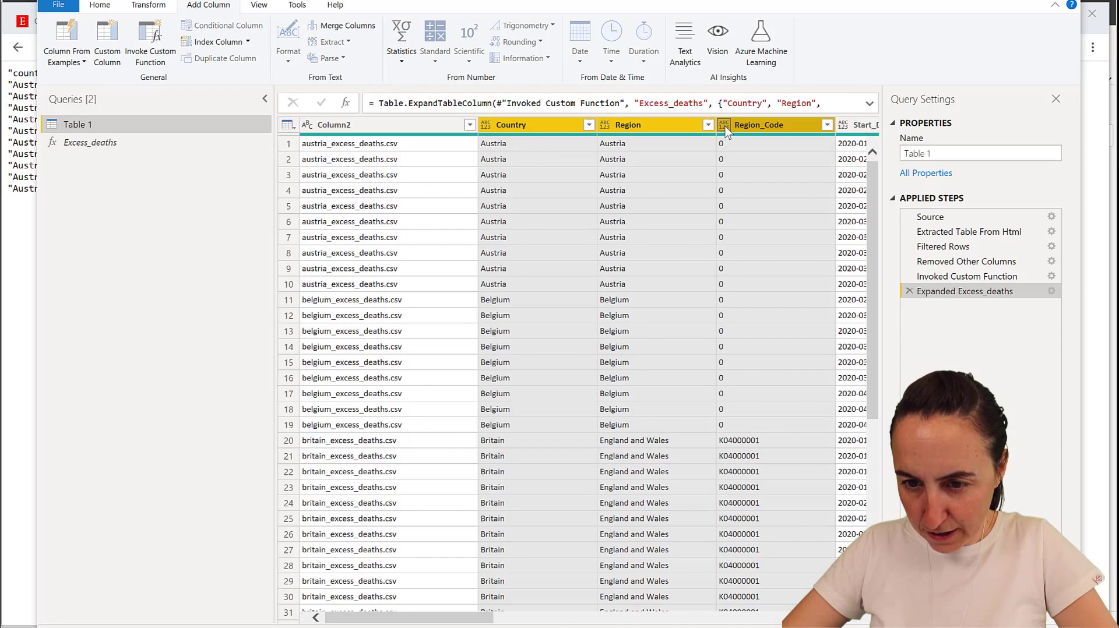
{"action": "left_click", "coordinate": [724, 125]}
{"action": "left_click", "coordinate": [757, 271]}
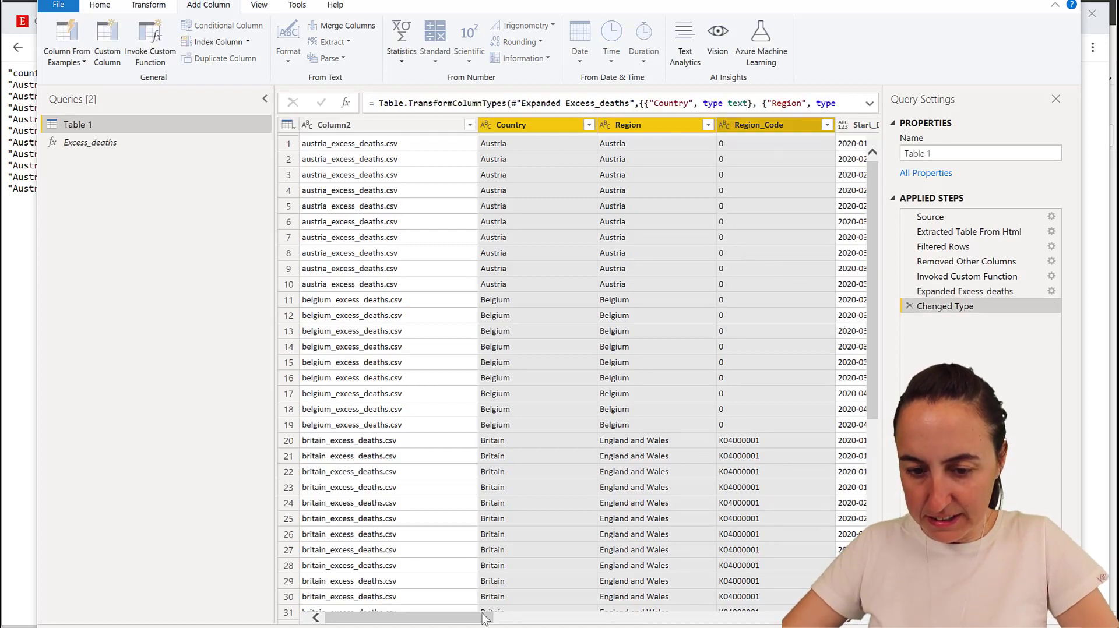
Step: Make Year through Total_Deaths, plus Non_Covid_Deaths, whole-number columns
{"action": "left_click_drag", "start_coordinate": [479, 622], "coordinate": [656, 619]}
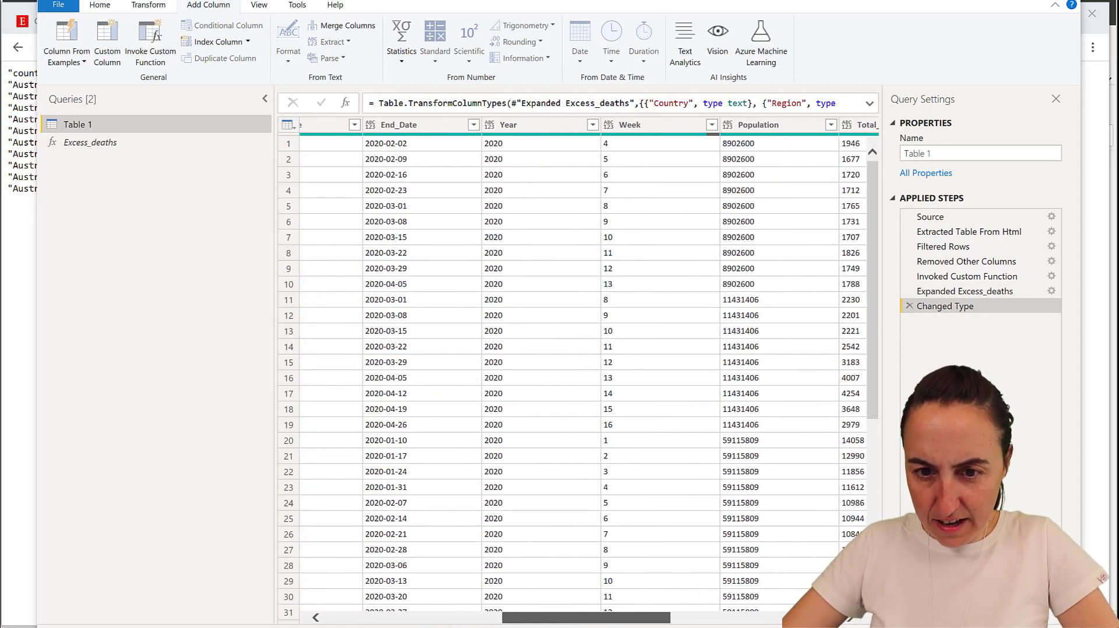
{"action": "left_click", "coordinate": [565, 129]}
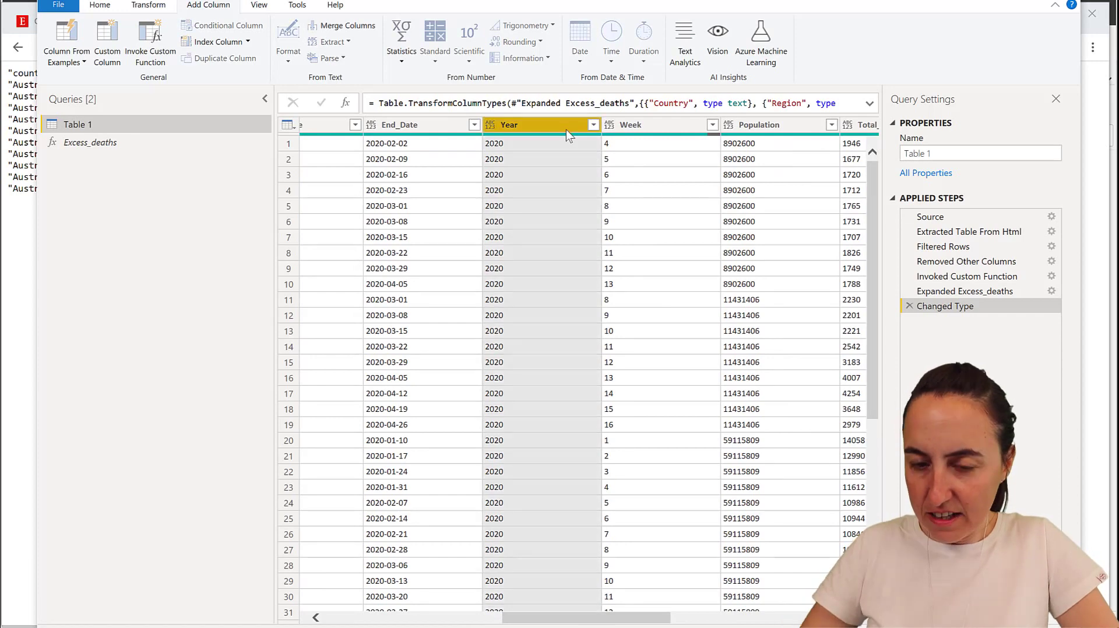
{"action": "key", "text": "shift+Right"}
{"action": "key", "text": "shift+Right"}
{"action": "key", "text": "shift+Right"}
{"action": "key", "text": "shift+Right"}
{"action": "key", "text": "shift+Right"}
{"action": "key", "text": "shift+Right"}
{"action": "key", "text": "shift+Right"}
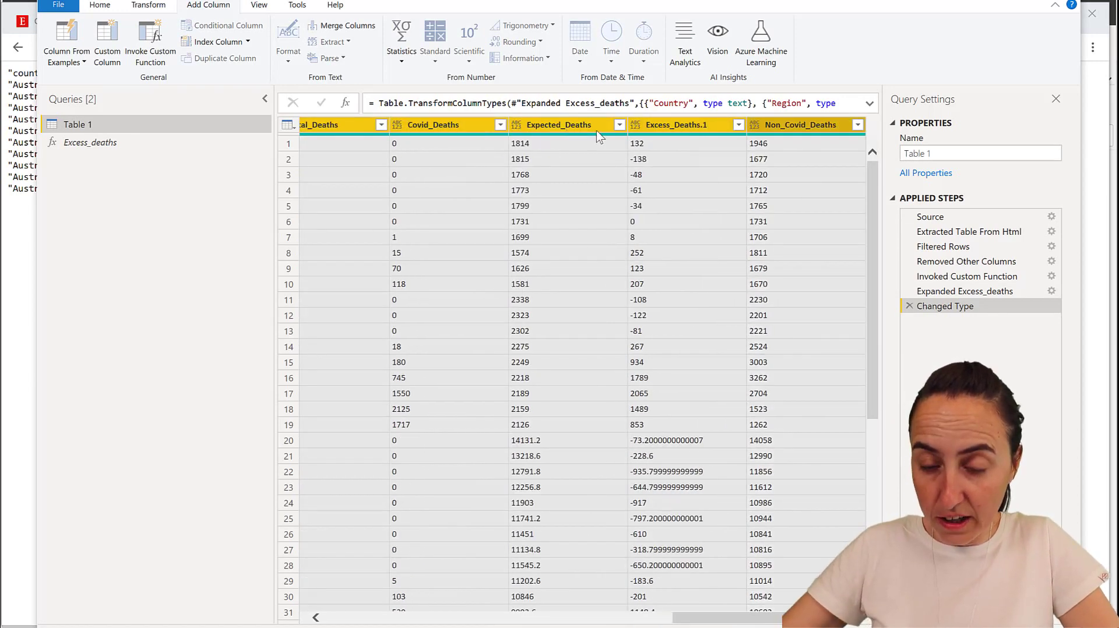
{"action": "left_click", "coordinate": [639, 127]}
{"action": "left_click", "coordinate": [650, 166]}
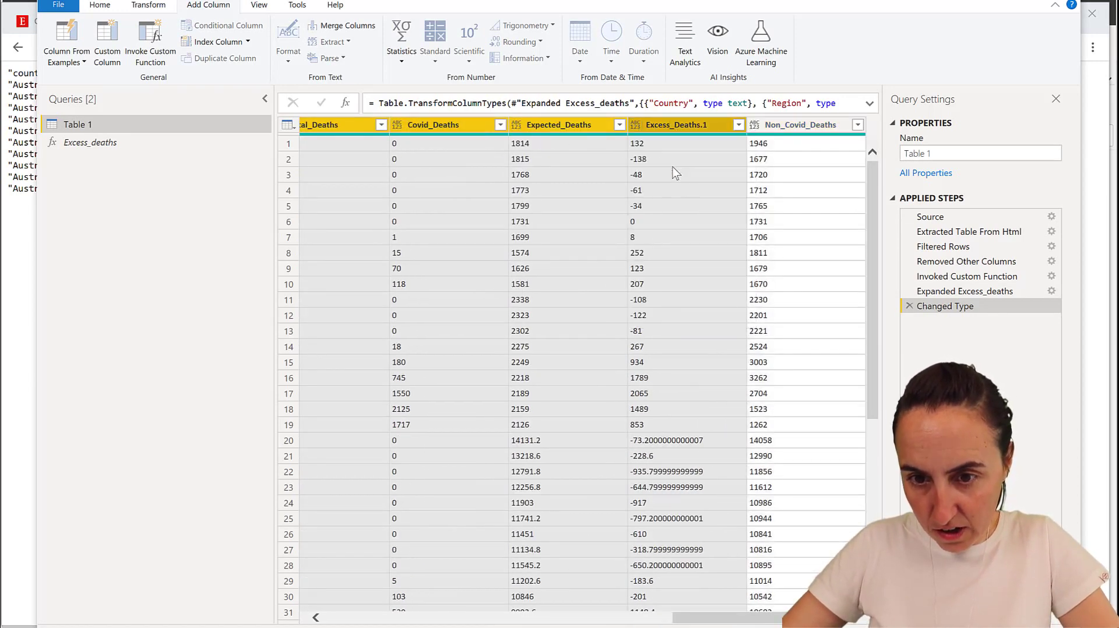
{"action": "left_click", "coordinate": [771, 127]}
{"action": "left_click", "coordinate": [757, 125]}
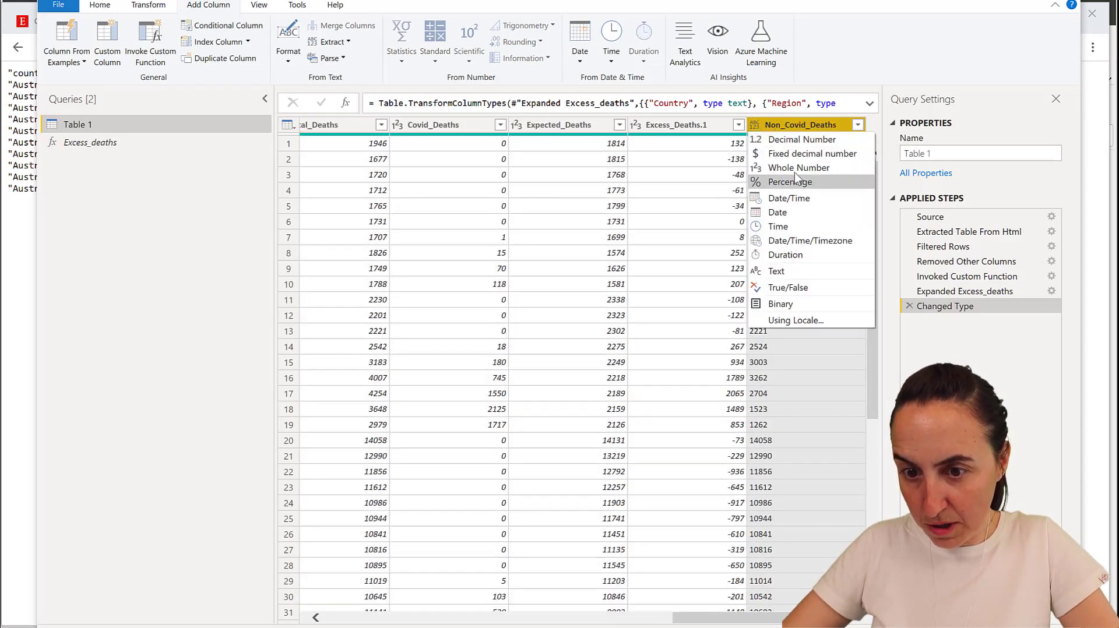
{"action": "left_click", "coordinate": [795, 173]}
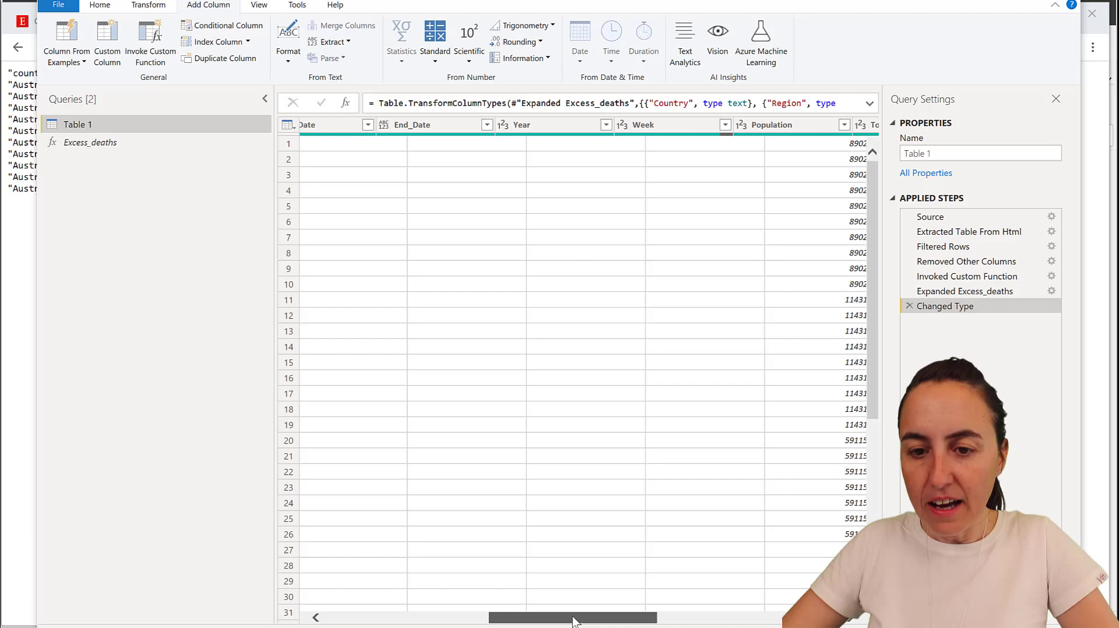
{"action": "left_click_drag", "start_coordinate": [574, 621], "coordinate": [525, 617]}
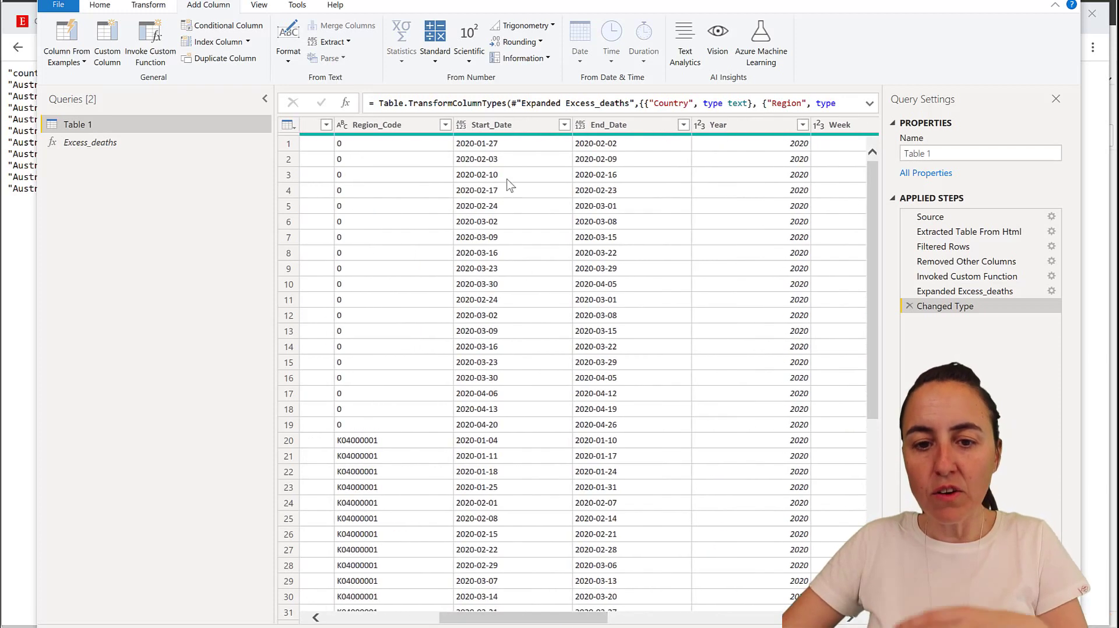
Step: Convert Start_Date to Date using the Afar (Djibouti) locale
{"action": "left_click", "coordinate": [461, 125]}
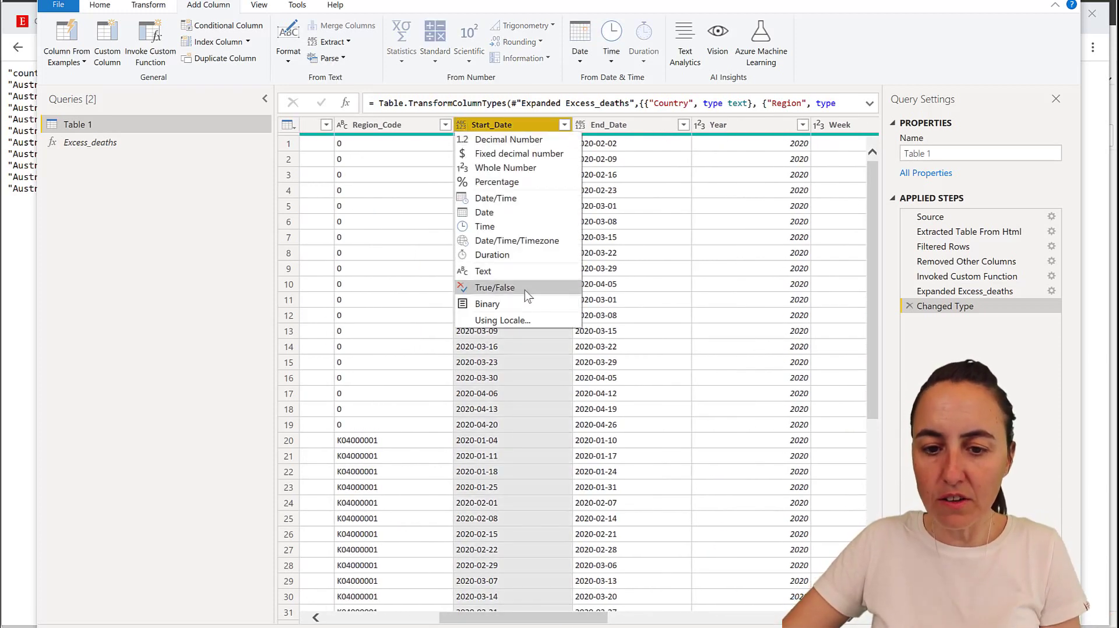
{"action": "key", "text": "Escape"}
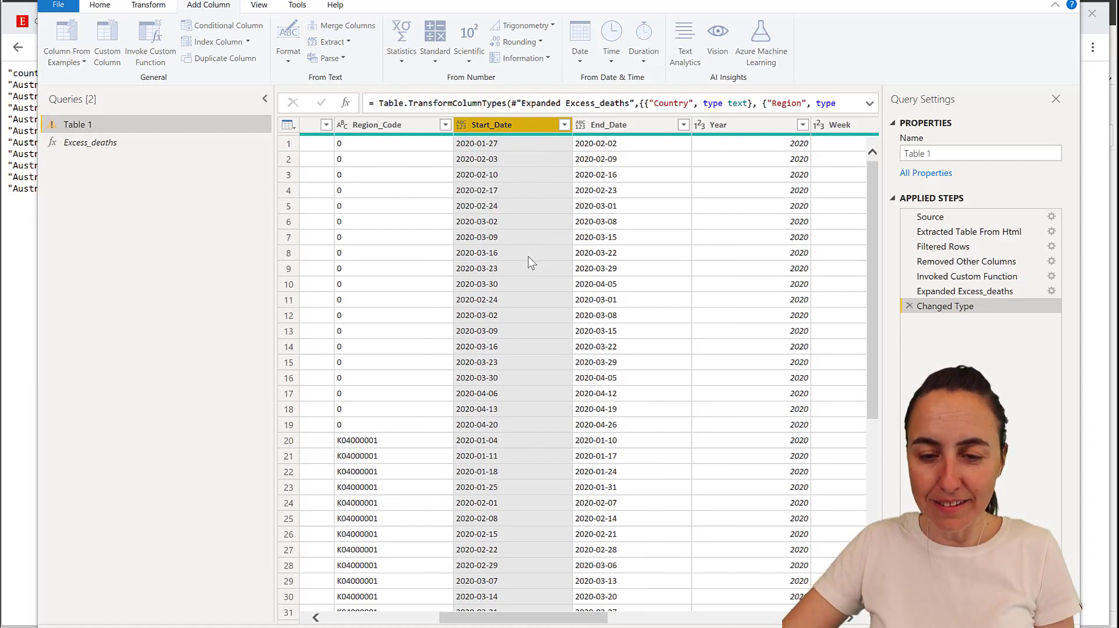
{"action": "left_click", "coordinate": [442, 294]}
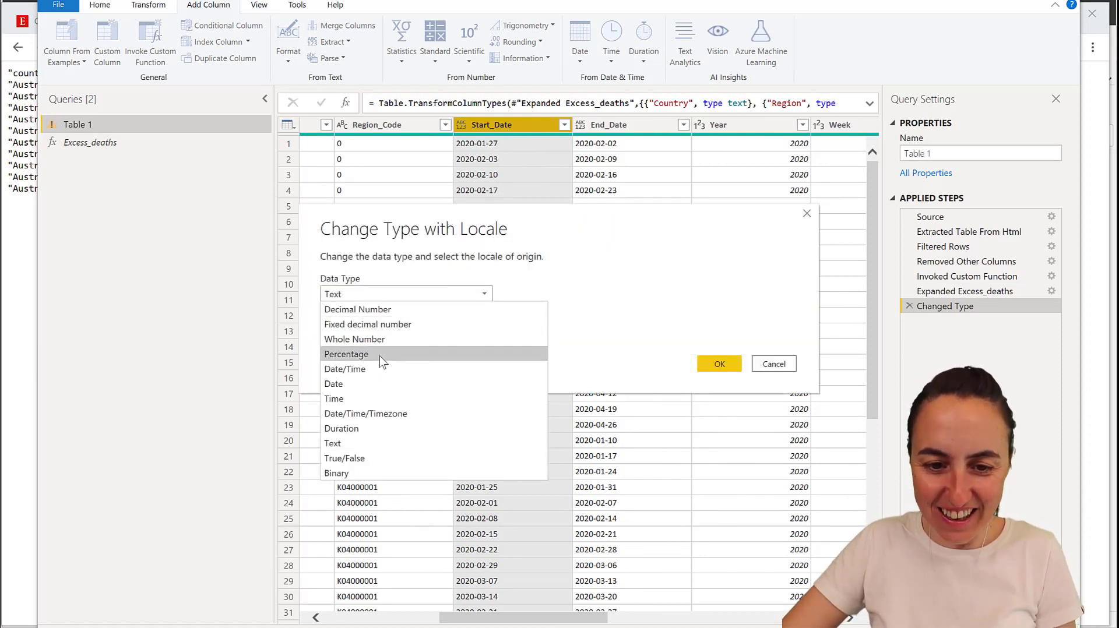
{"action": "left_click", "coordinate": [357, 383]}
{"action": "left_click", "coordinate": [378, 325]}
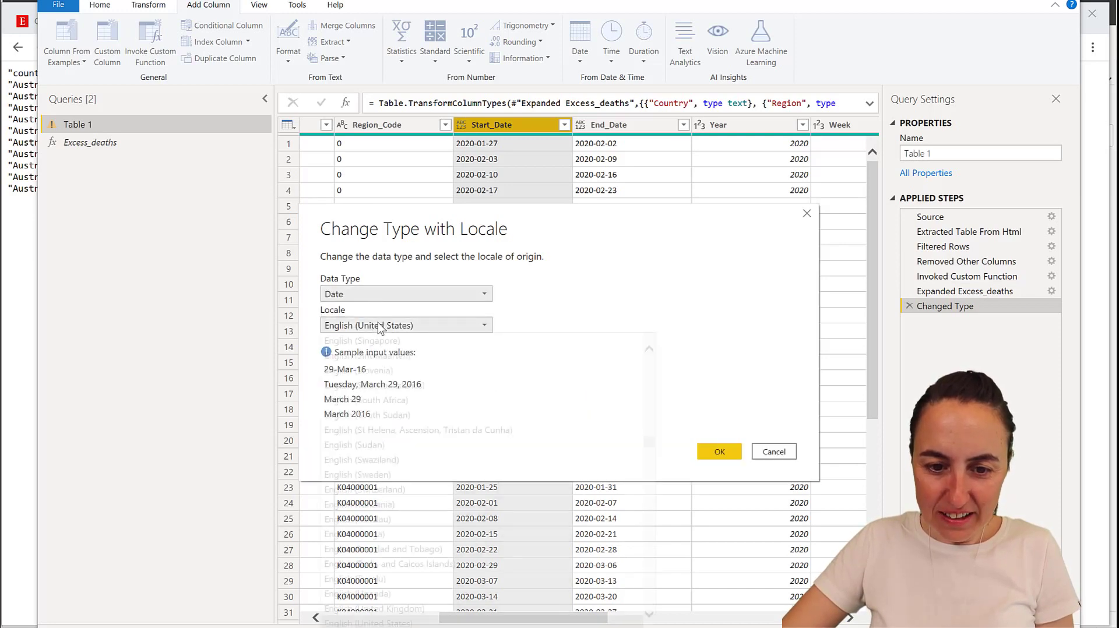
{"action": "left_click", "coordinate": [382, 341]}
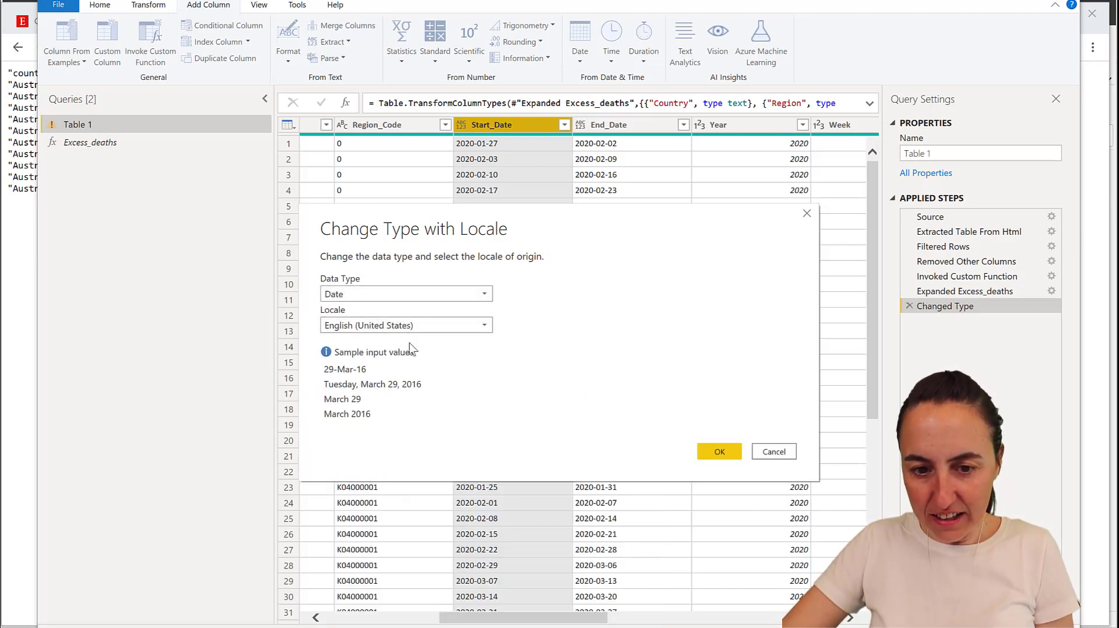
{"action": "left_click", "coordinate": [485, 326]}
{"action": "left_click_drag", "start_coordinate": [648, 436], "coordinate": [619, 350]}
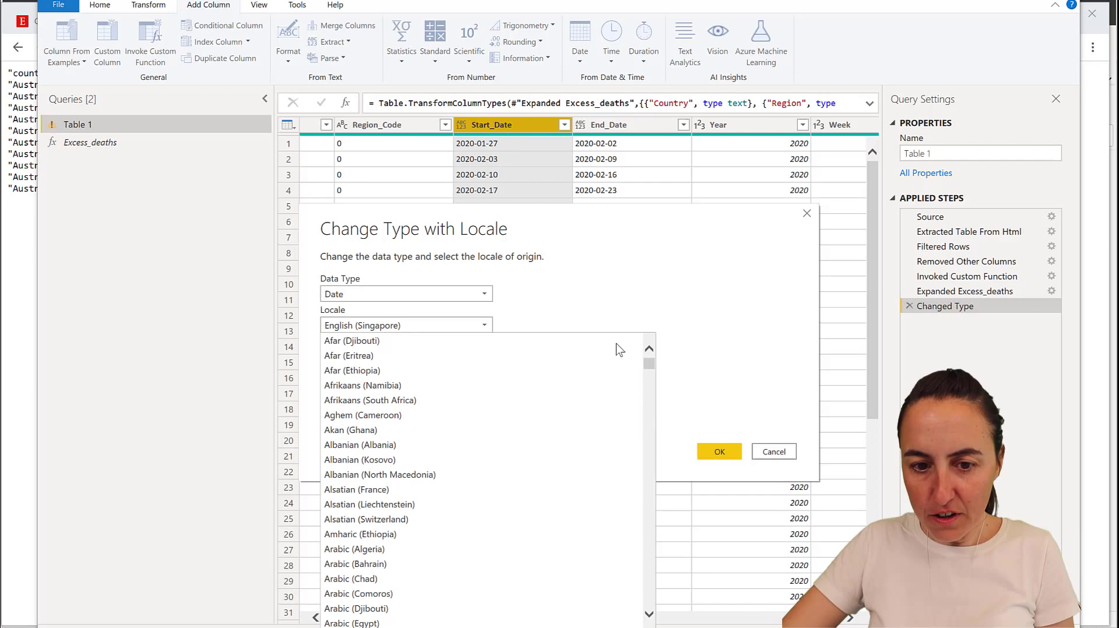
{"action": "left_click", "coordinate": [620, 344]}
{"action": "left_click", "coordinate": [720, 453]}
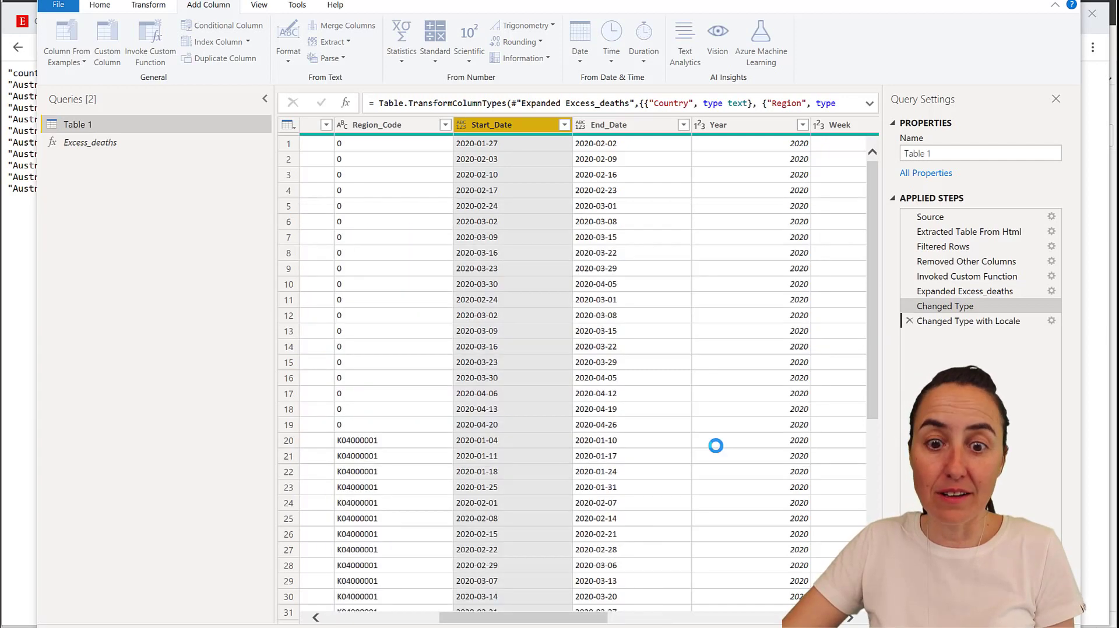
Step: Convert End_Date to Date using the Afar (Djibouti) locale
{"action": "left_click", "coordinate": [580, 125]}
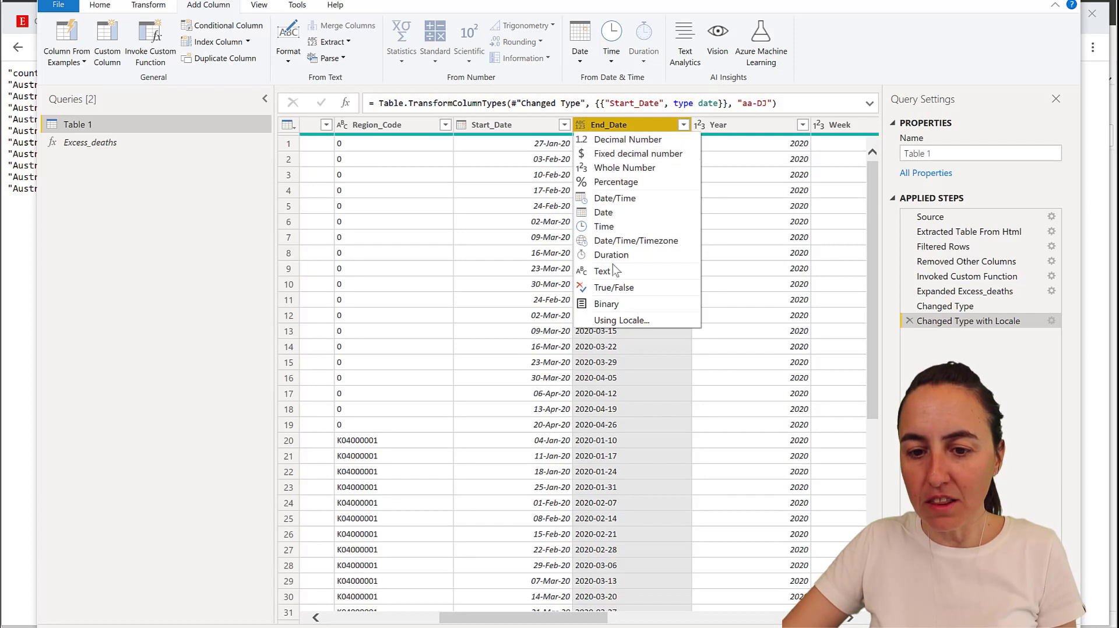
{"action": "left_click", "coordinate": [622, 321]}
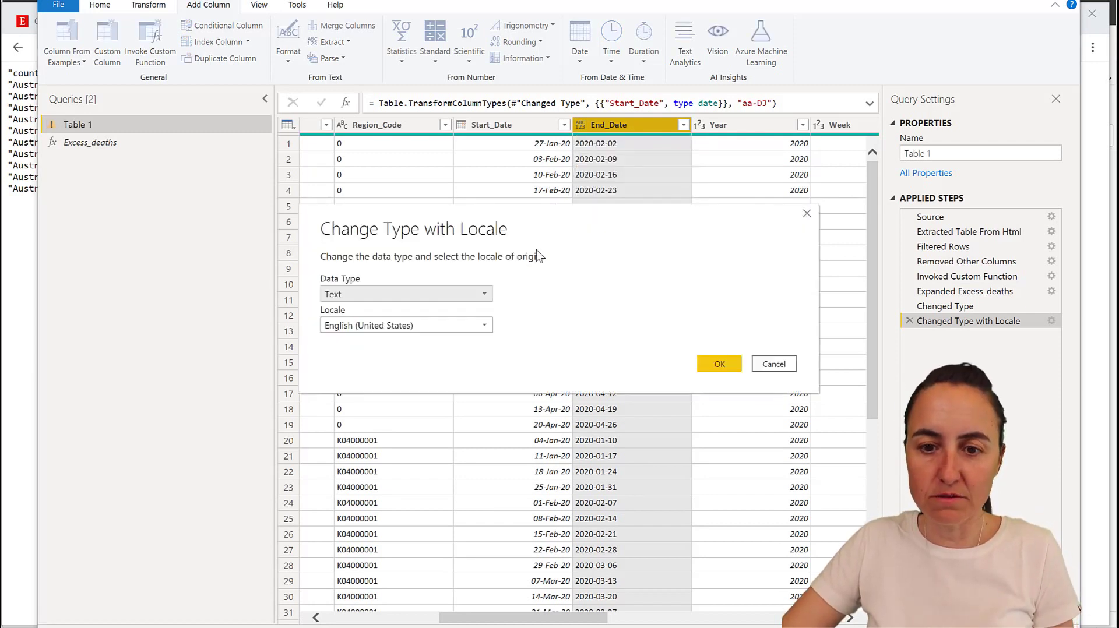
{"action": "left_click", "coordinate": [411, 296]}
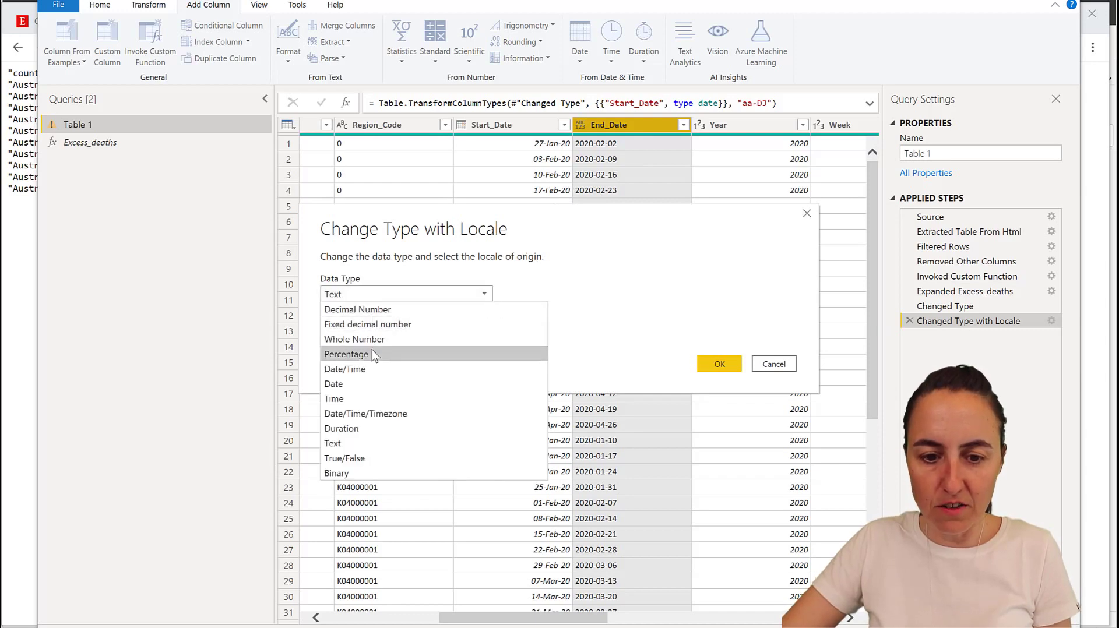
{"action": "left_click", "coordinate": [350, 384]}
{"action": "left_click", "coordinate": [460, 326]}
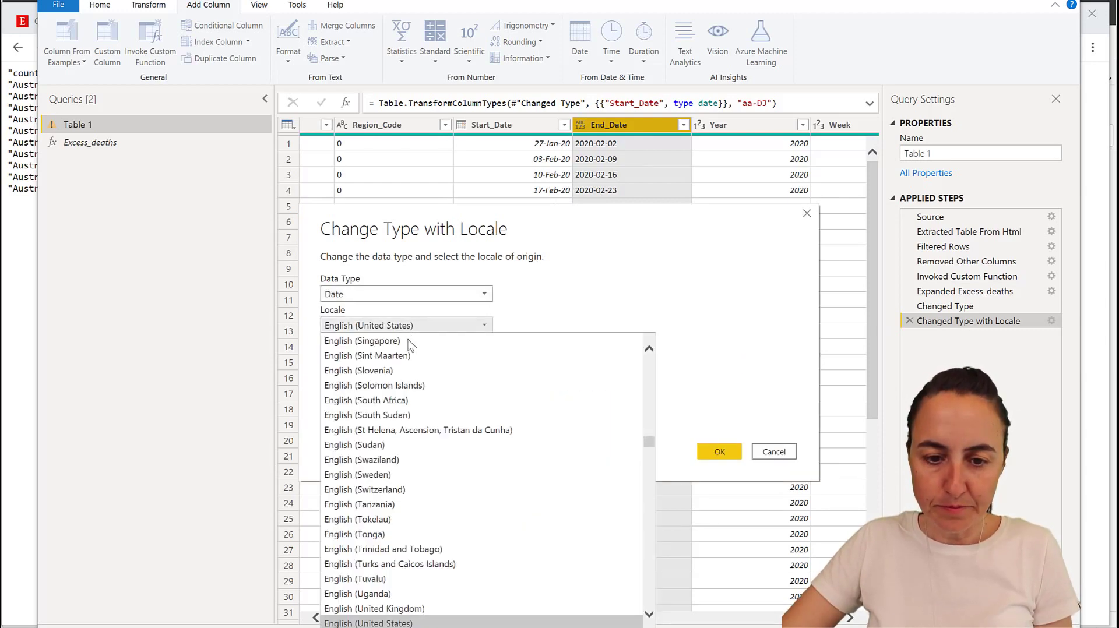
{"action": "left_click_drag", "start_coordinate": [648, 441], "coordinate": [650, 344]}
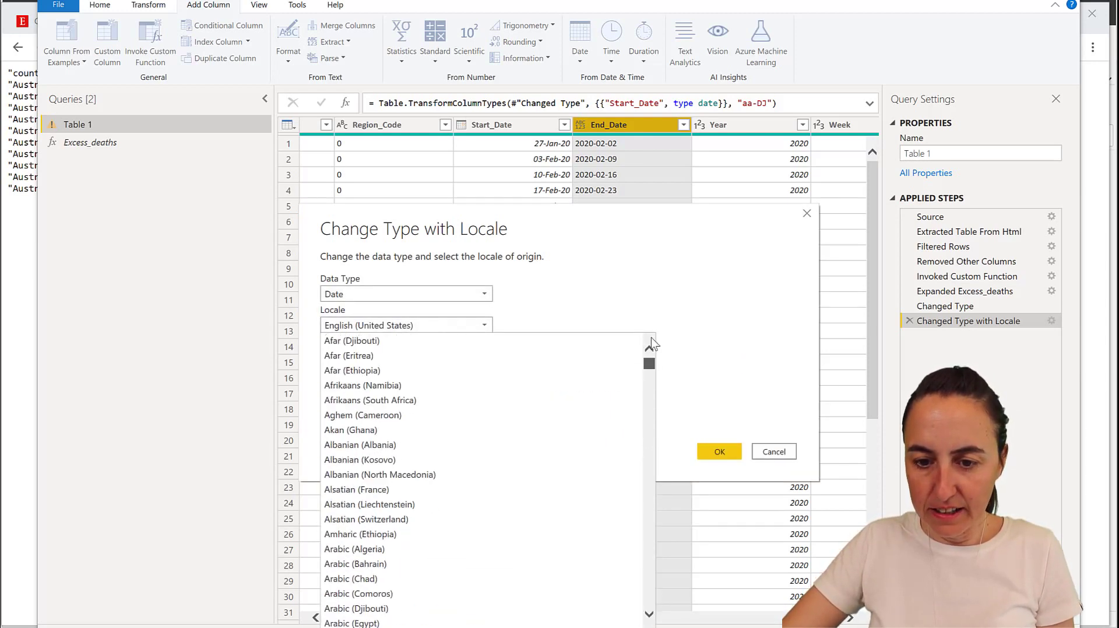
{"action": "left_click", "coordinate": [453, 337]}
{"action": "left_click", "coordinate": [729, 451]}
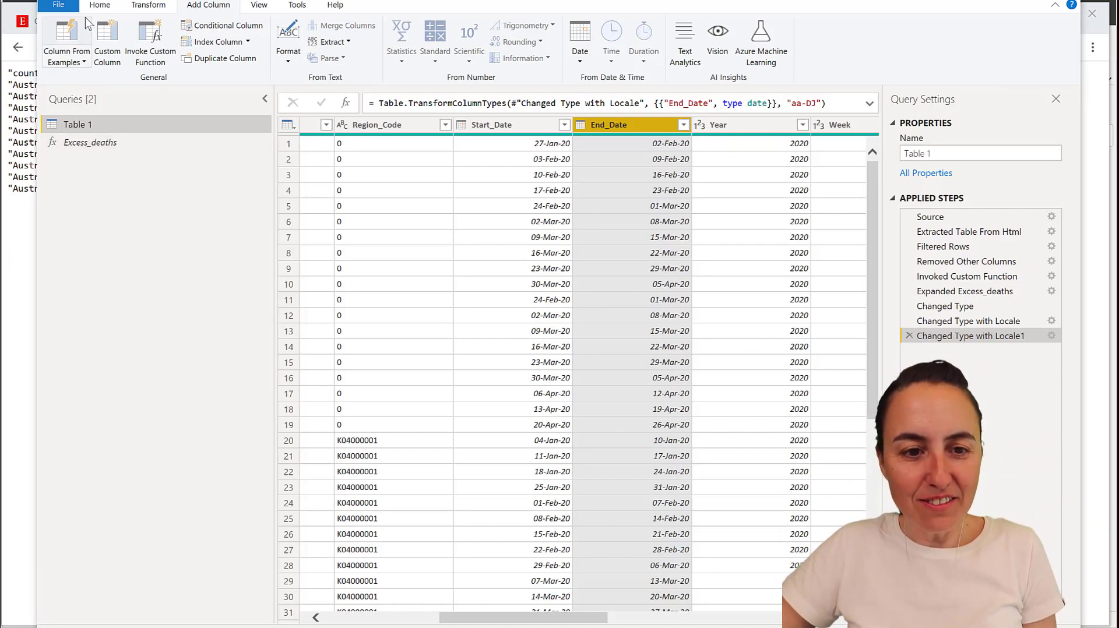
Step: Enter 'Excess Deaths Economist' in the query's Name box in Query Settings
{"action": "left_click", "coordinate": [907, 156]}
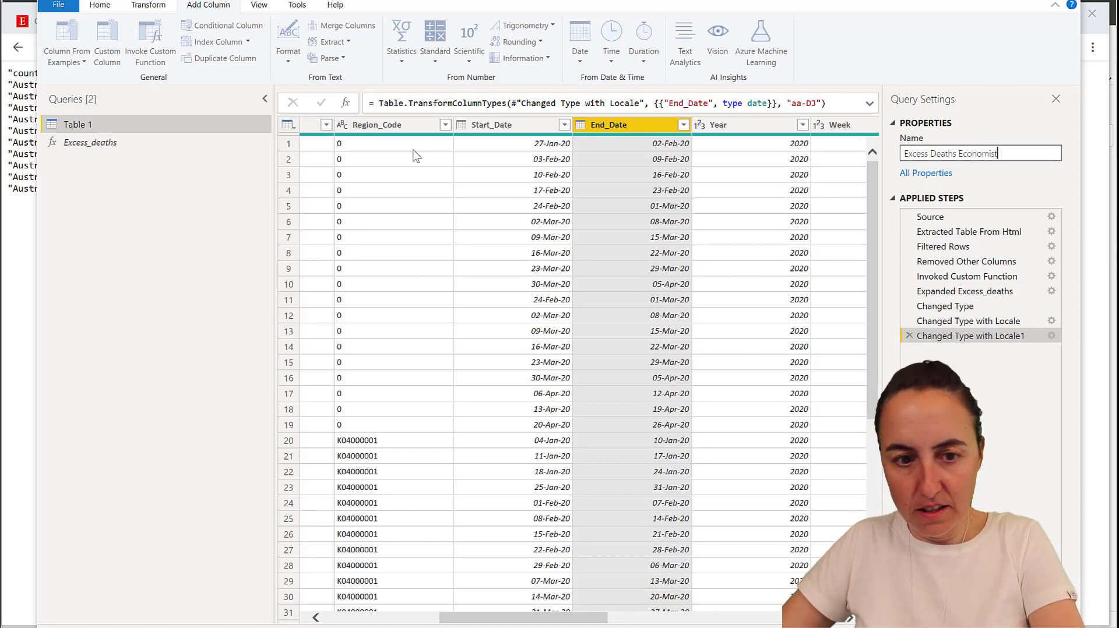
{"action": "key", "text": "Return"}
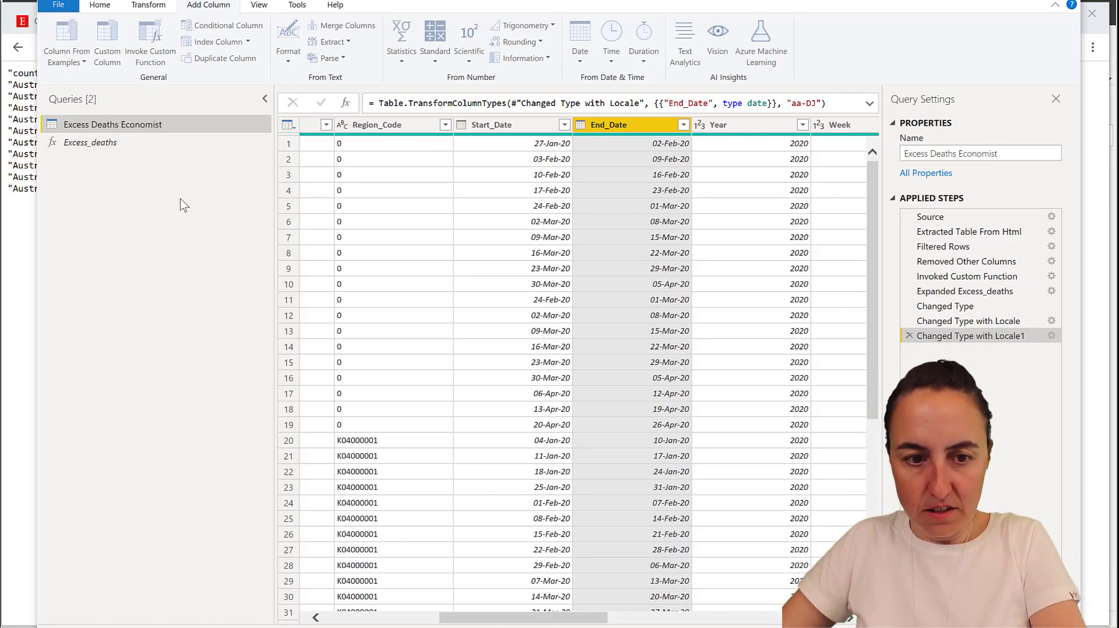
{"action": "left_click", "coordinate": [100, 5]}
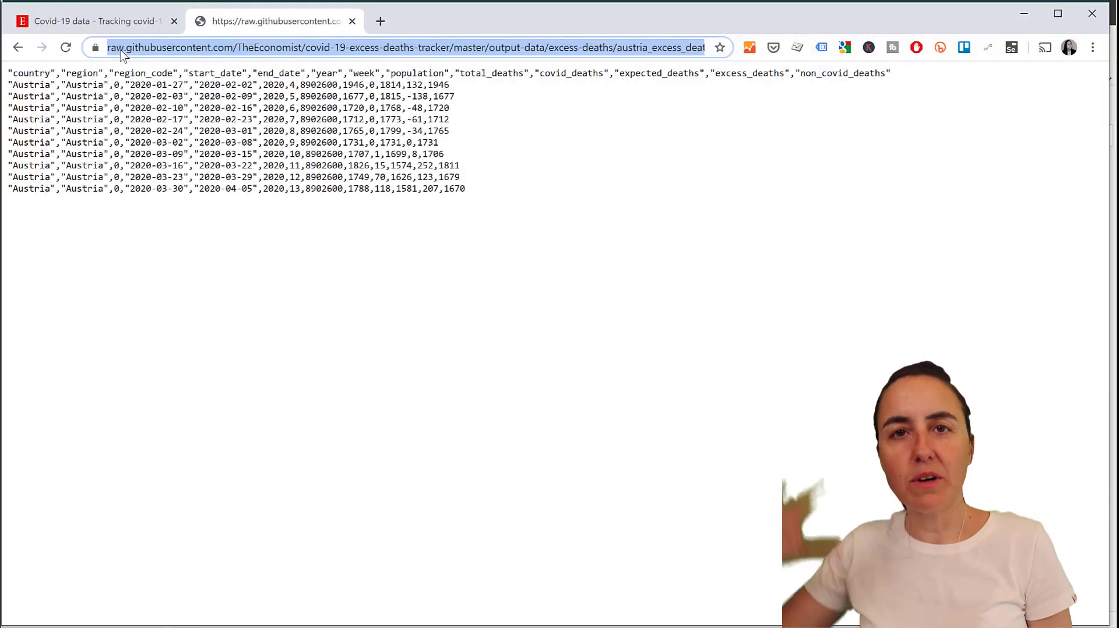
Step: Switch from Chrome back to the Power BI Desktop report window while the 2,238 rows load
{"action": "key", "text": "alt+Tab"}
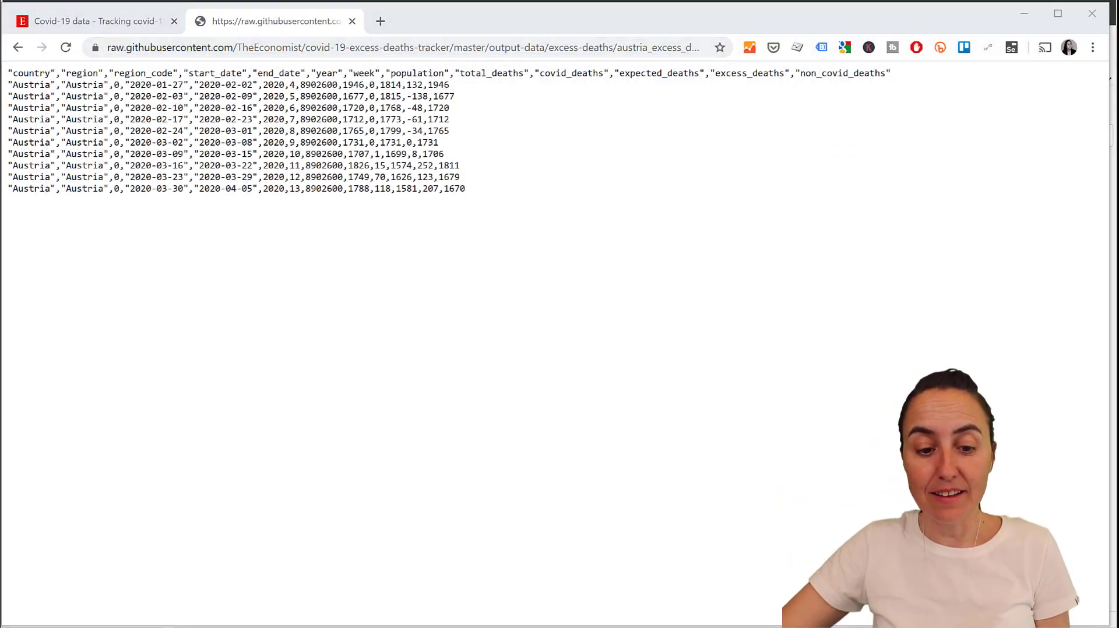
{"action": "mouse_move", "coordinate": [242, 627]}
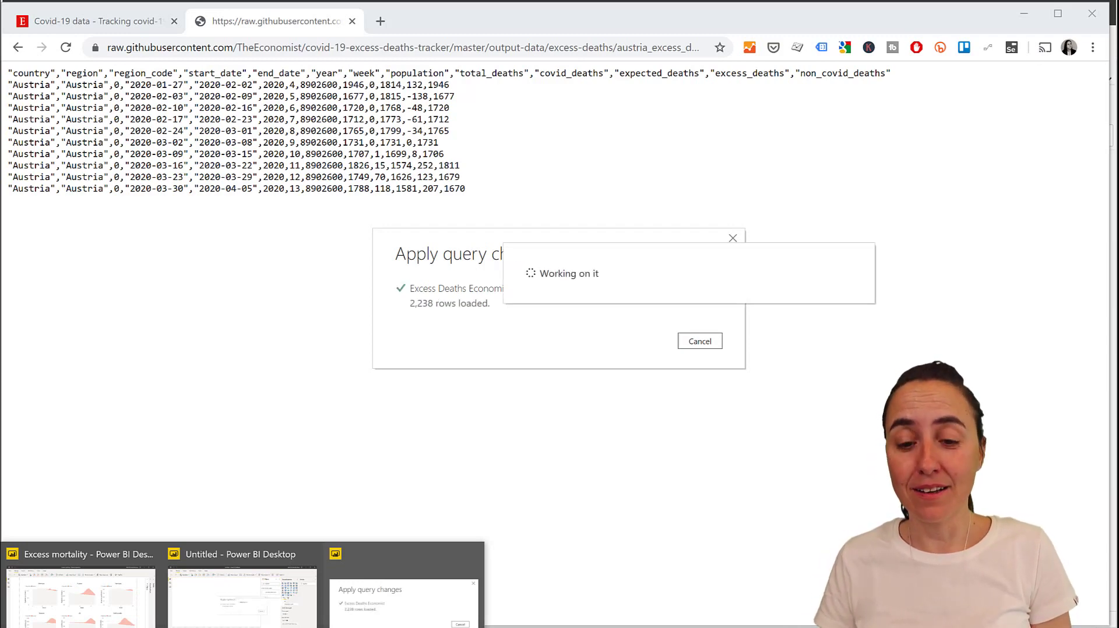
{"action": "left_click", "coordinate": [243, 594]}
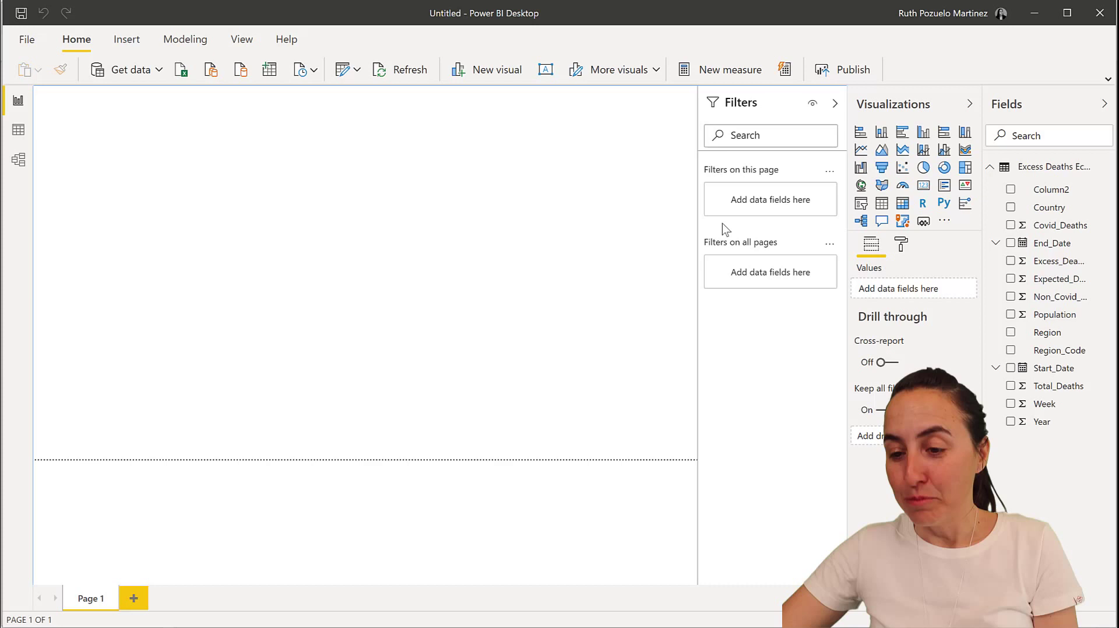
Step: Build a stacked area chart of Expected_Deaths by Week
{"action": "left_click_drag", "start_coordinate": [1049, 405], "coordinate": [863, 172]}
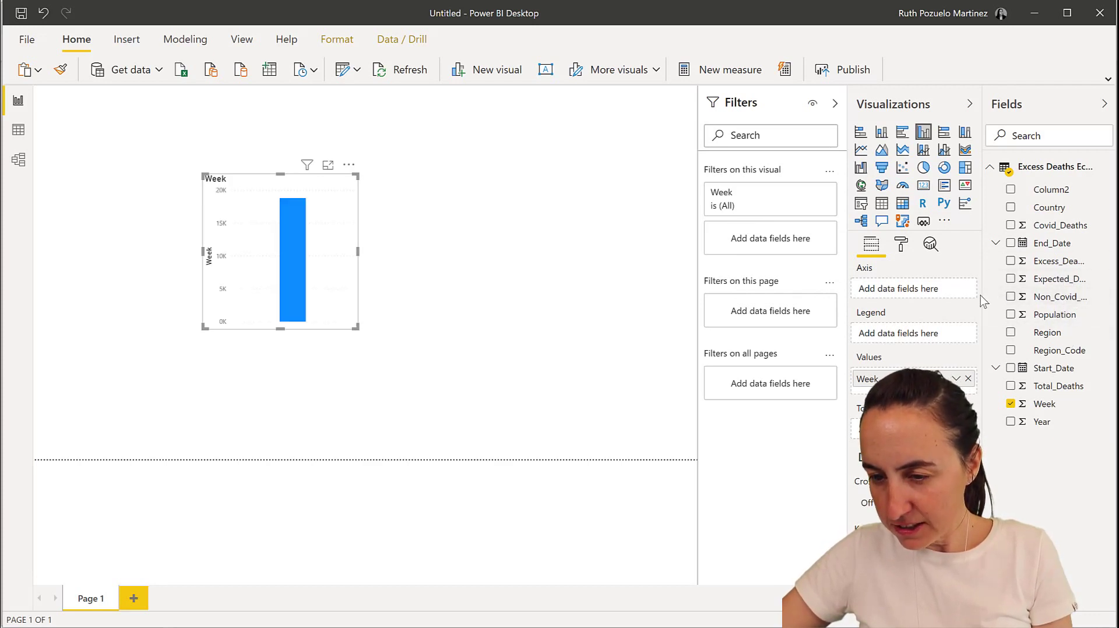
{"action": "left_click_drag", "start_coordinate": [984, 301], "coordinate": [941, 299]}
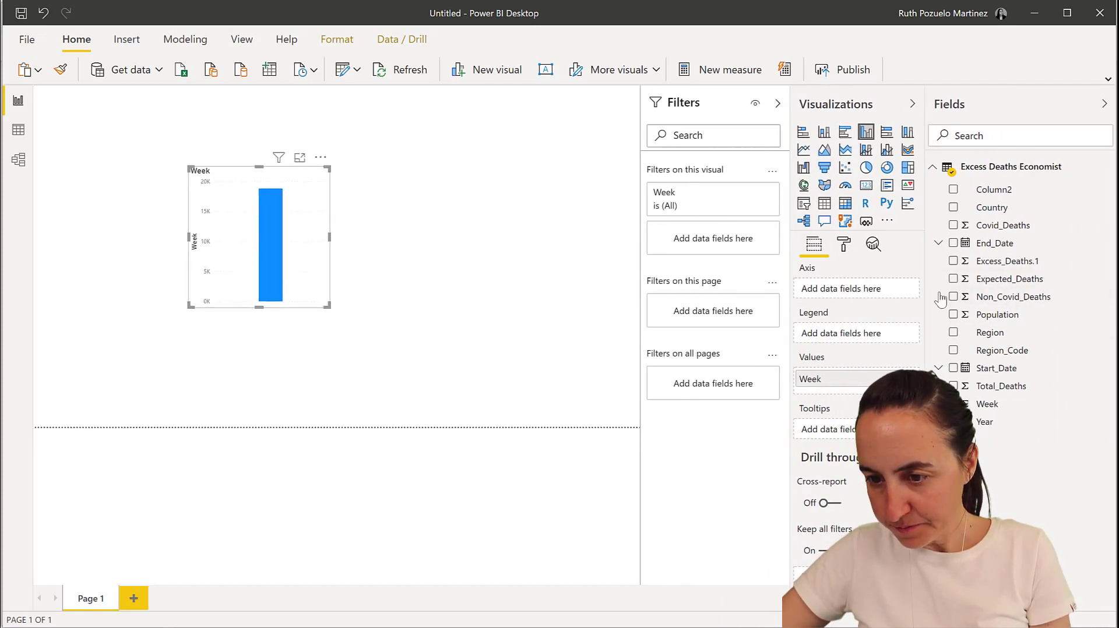
{"action": "left_click_drag", "start_coordinate": [1020, 283], "coordinate": [274, 221]}
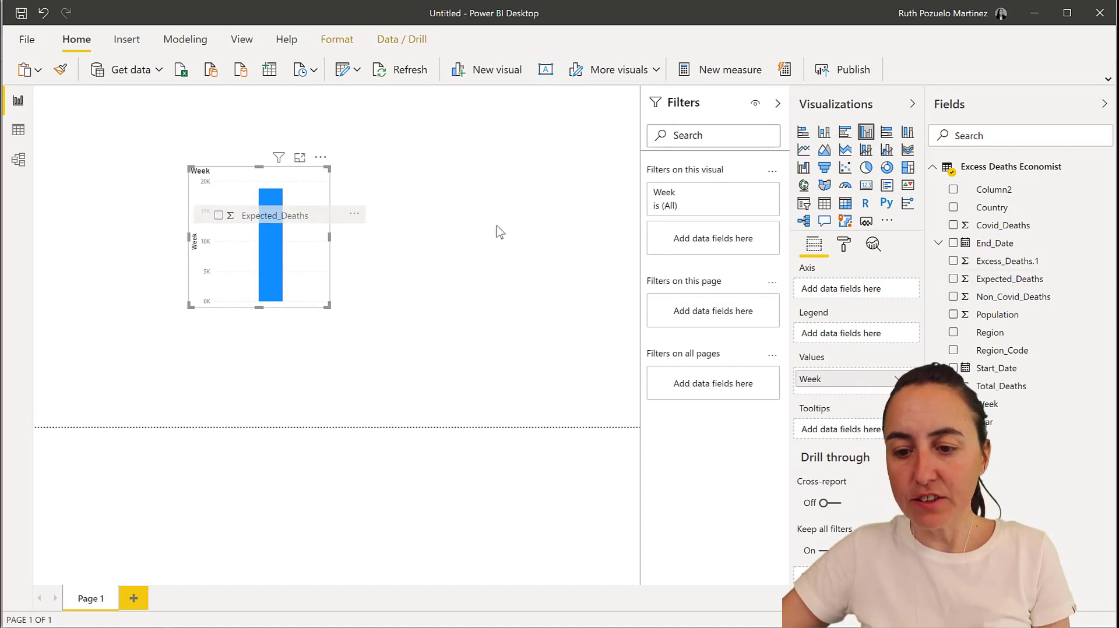
{"action": "left_click_drag", "start_coordinate": [837, 328], "coordinate": [841, 288]}
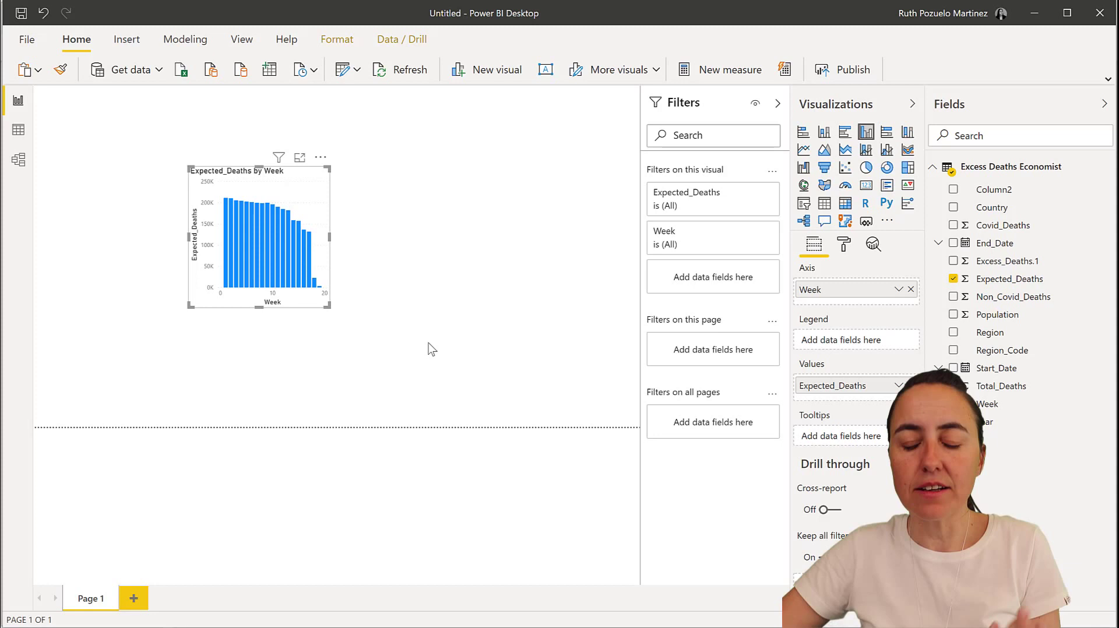
{"action": "left_click", "coordinate": [847, 152]}
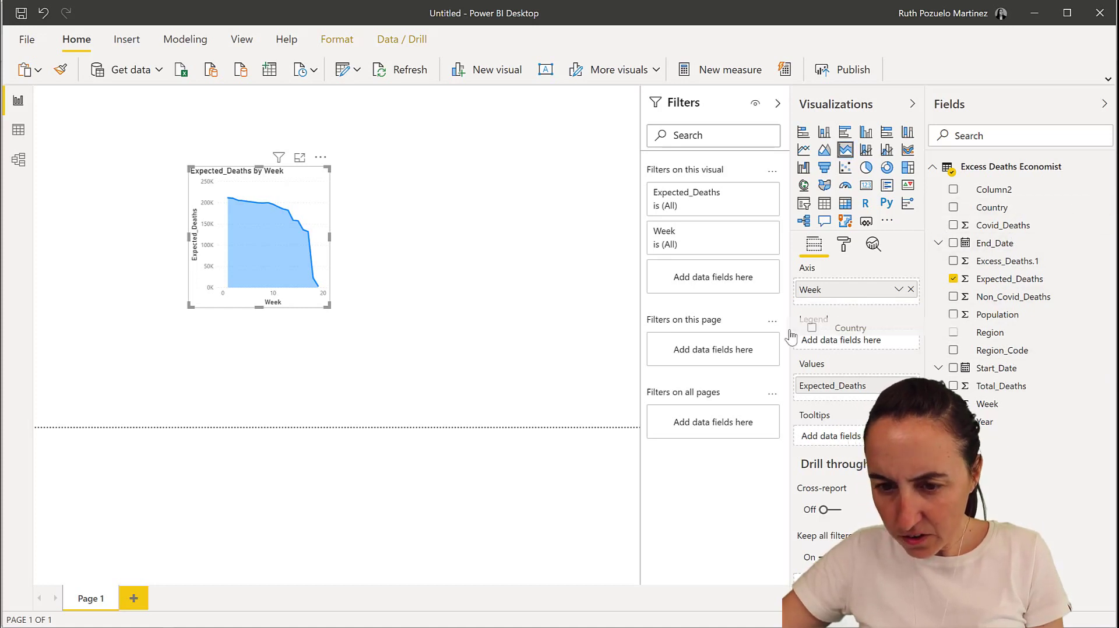
Step: Filter the chart to Country Austria, then enlarge it at the page's top-left
{"action": "left_click_drag", "start_coordinate": [791, 336], "coordinate": [691, 278]}
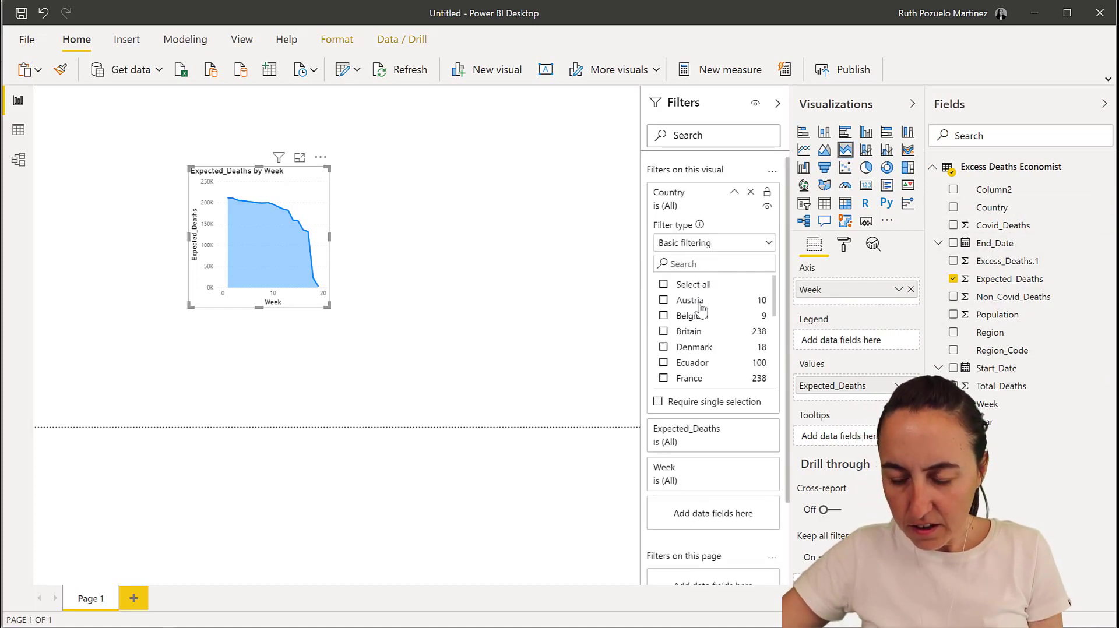
{"action": "left_click", "coordinate": [699, 302]}
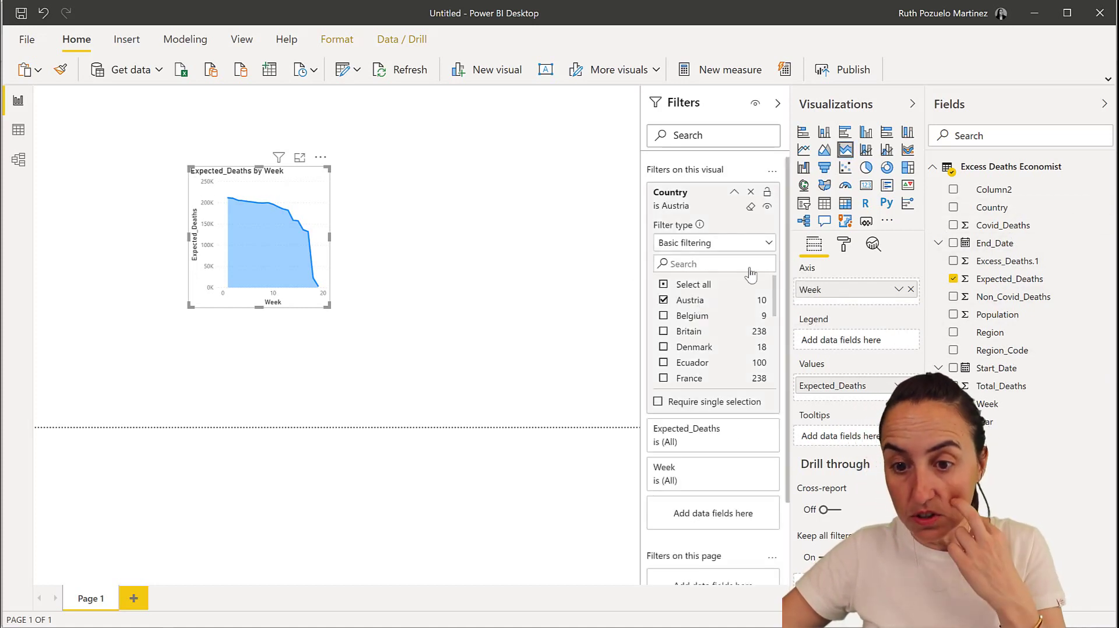
{"action": "left_click", "coordinate": [675, 195]}
{"action": "left_click_drag", "start_coordinate": [344, 297], "coordinate": [400, 280]}
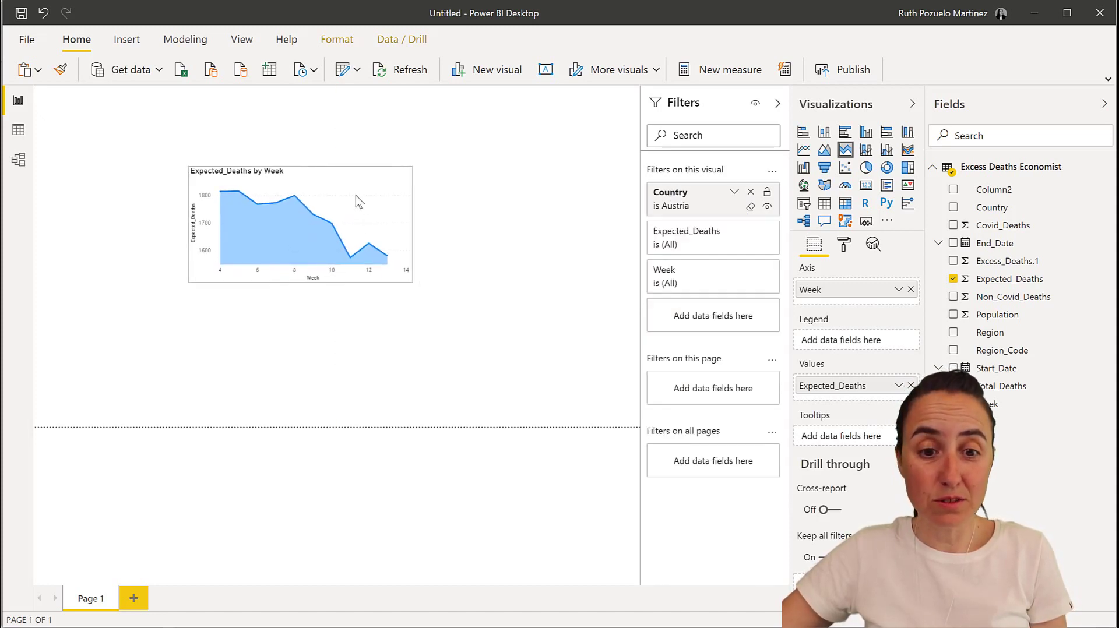
{"action": "left_click_drag", "start_coordinate": [307, 179], "coordinate": [220, 135]}
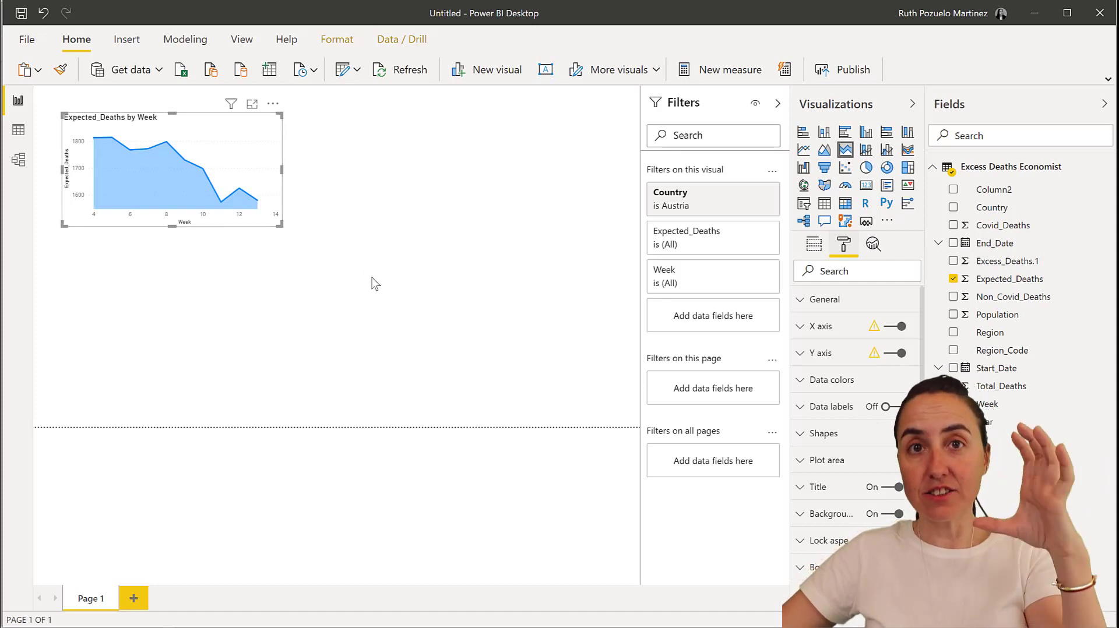
Step: Set the Austria chart's Y axis Start to 0 and reselect the chart
{"action": "left_click", "coordinate": [820, 353]}
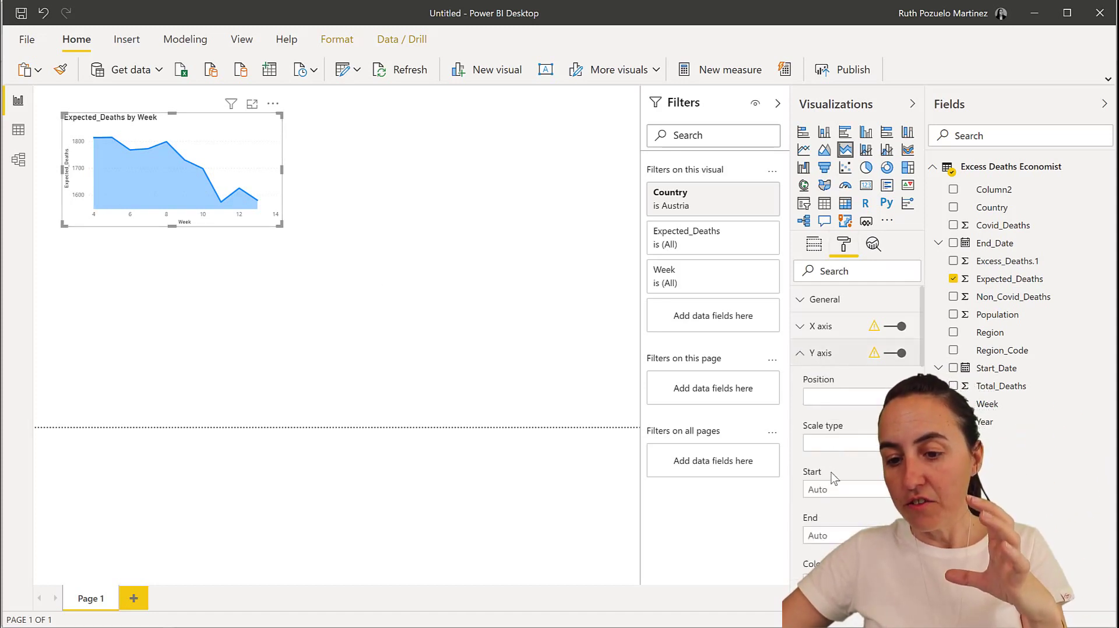
{"action": "left_click", "coordinate": [823, 486]}
{"action": "type", "text": "0"}
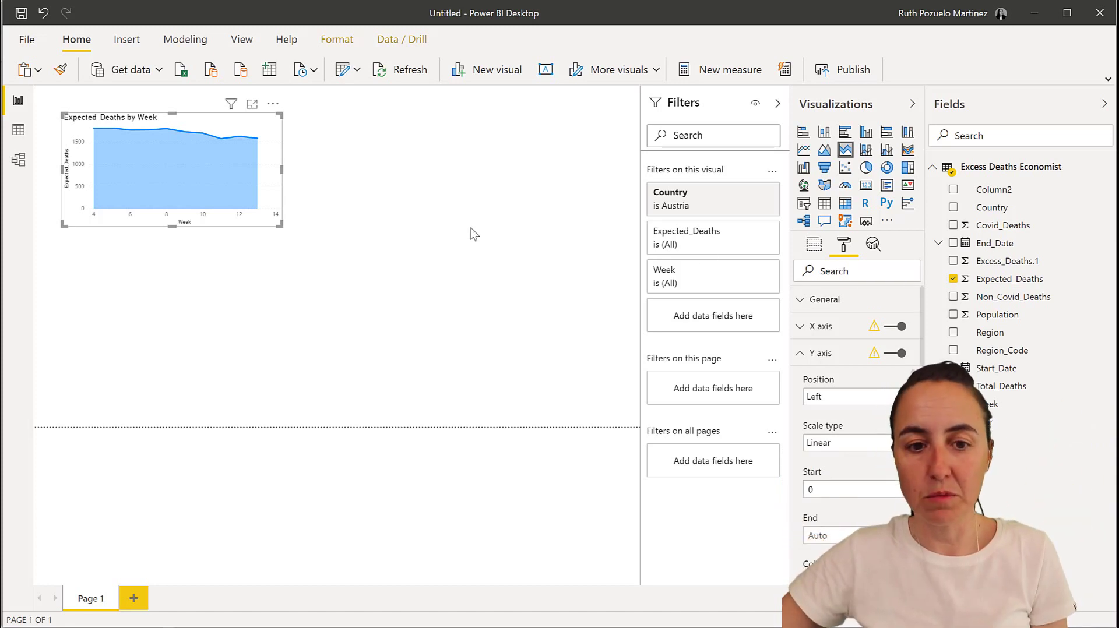
{"action": "left_click", "coordinate": [387, 194]}
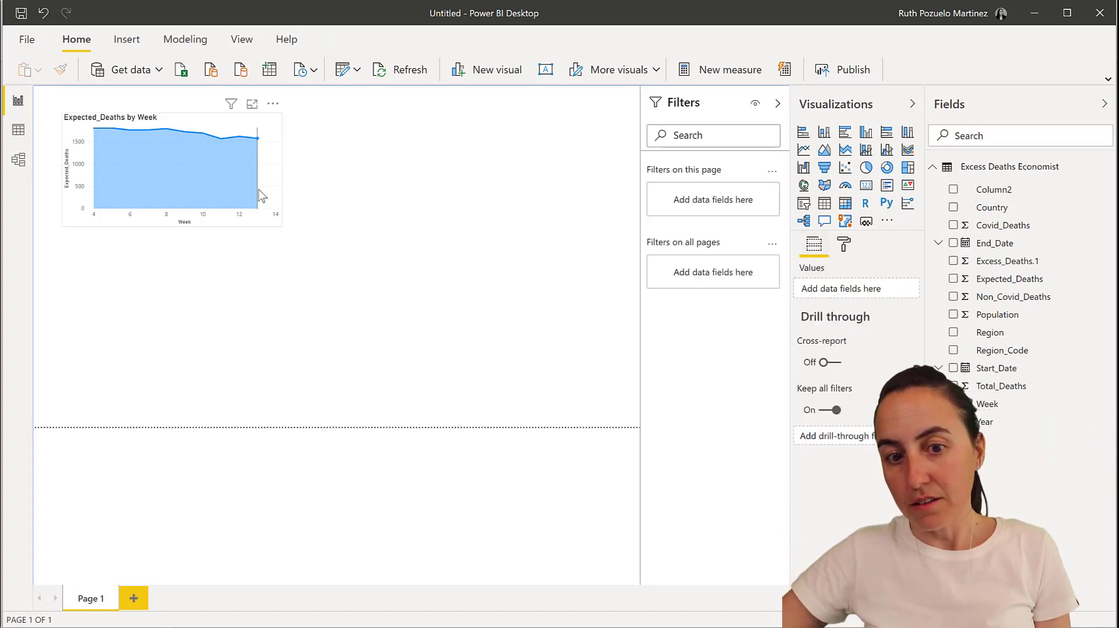
{"action": "left_click", "coordinate": [268, 173]}
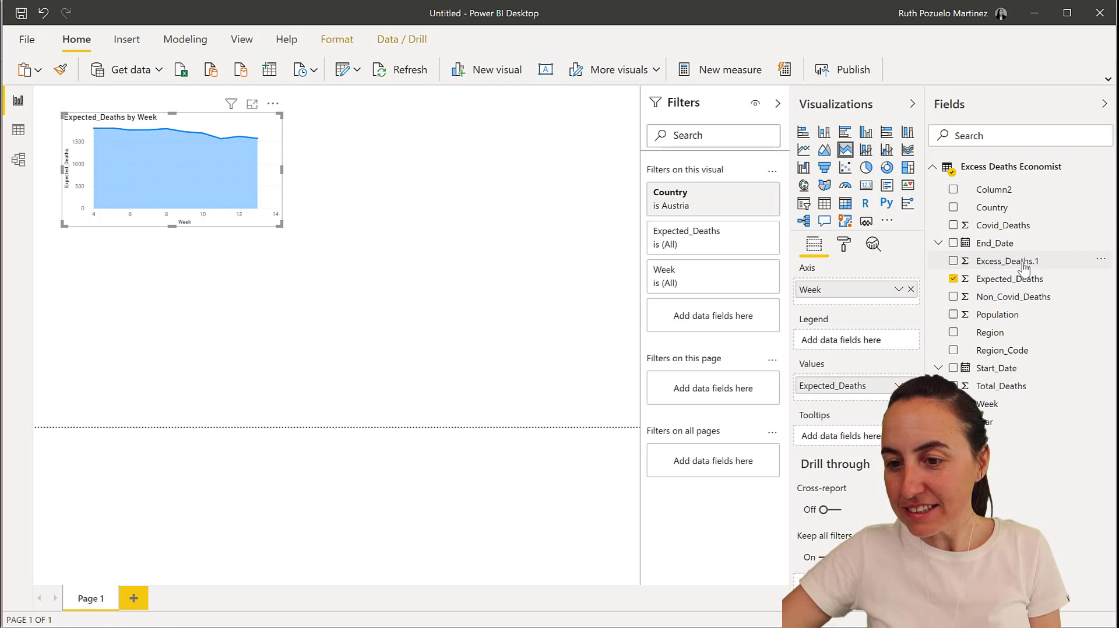
Step: Drop Excess_Deaths.1 into the chart's Values under Expected_Deaths
{"action": "left_click_drag", "start_coordinate": [1021, 267], "coordinate": [869, 401]}
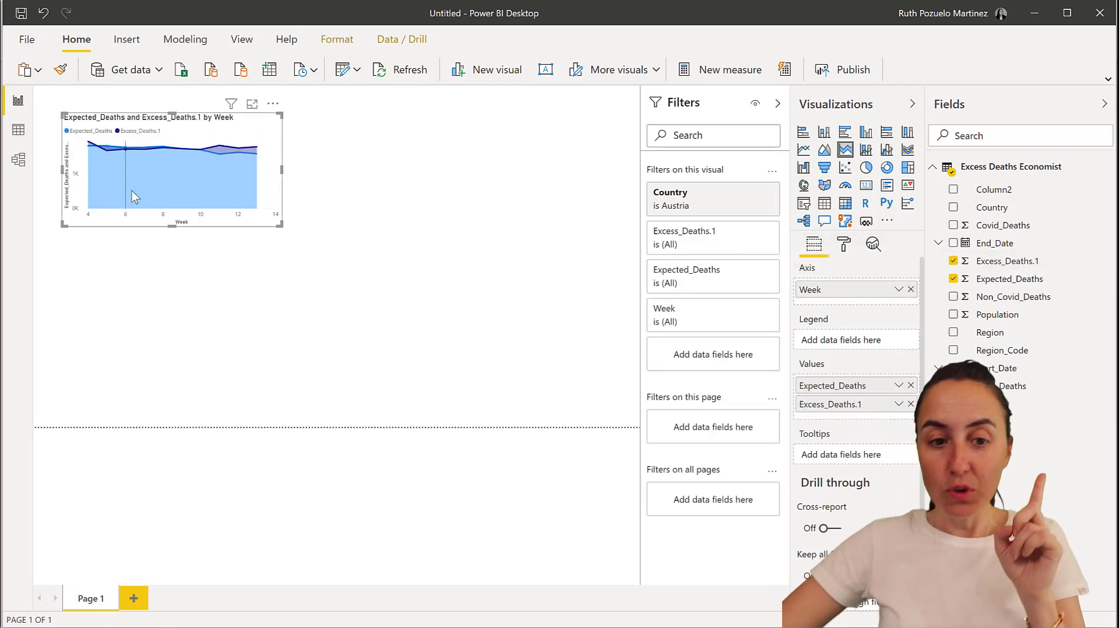
{"action": "mouse_move", "coordinate": [132, 191]}
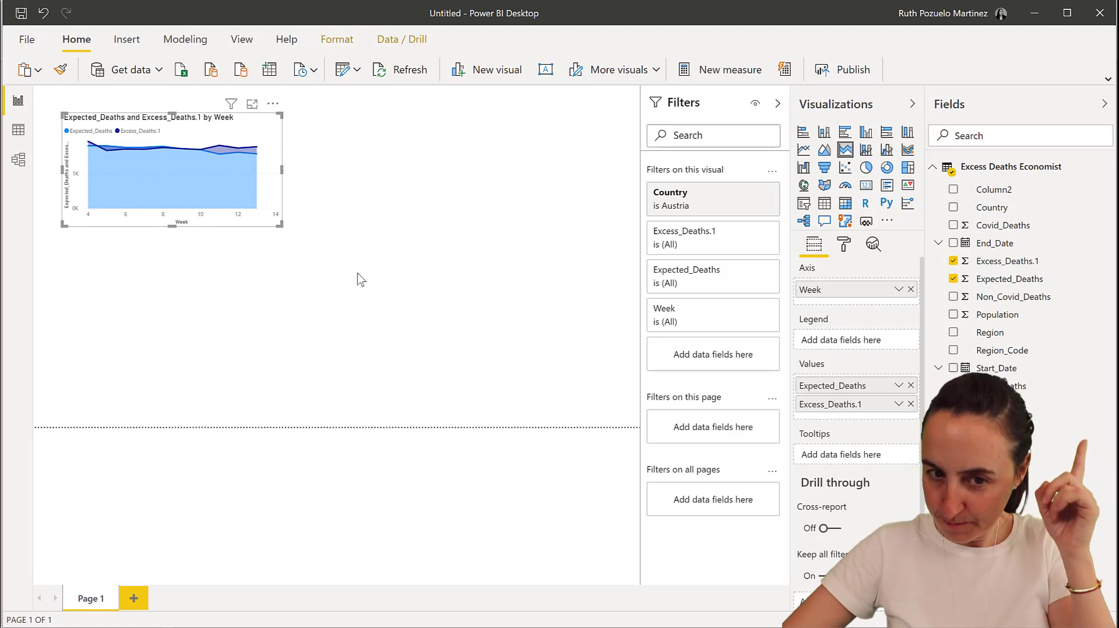
{"action": "left_click", "coordinate": [100, 605]}
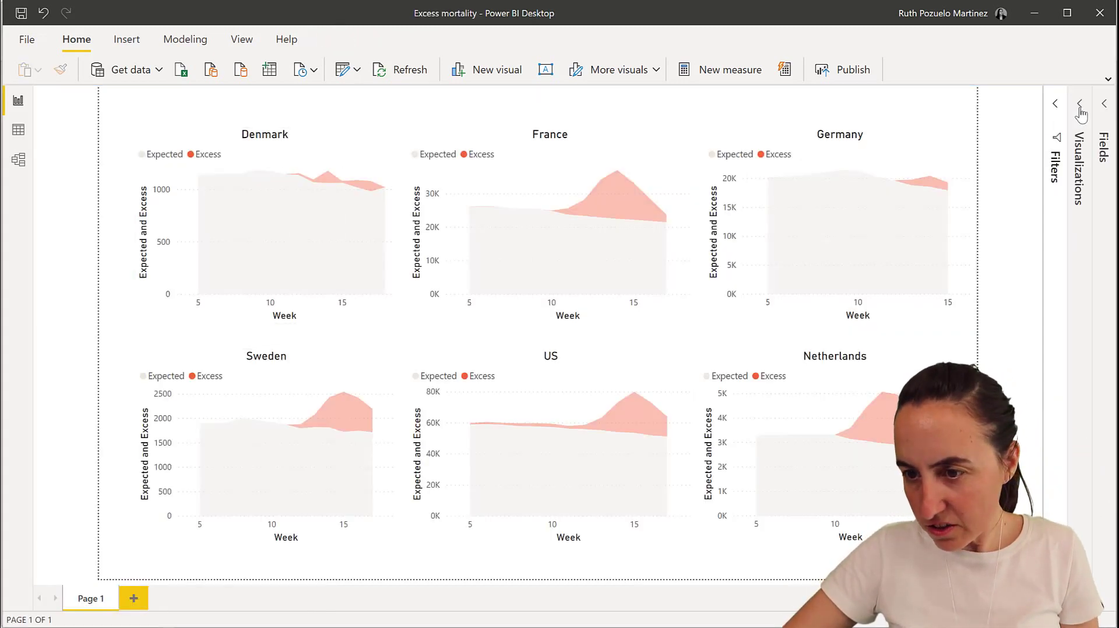
{"action": "left_click", "coordinate": [1079, 169]}
{"action": "left_click", "coordinate": [1012, 245]}
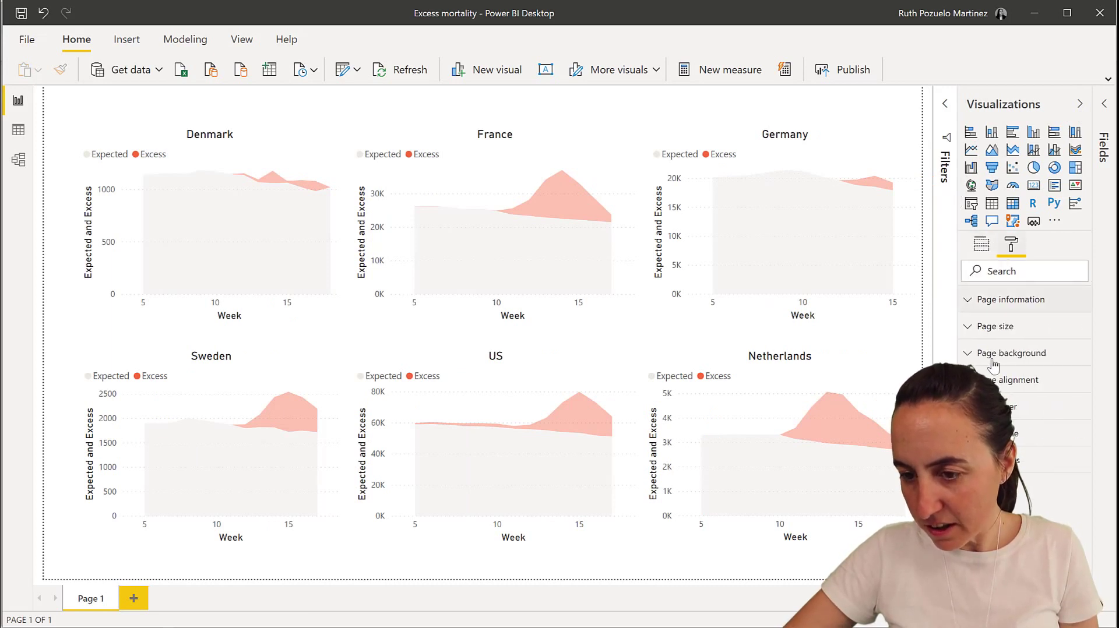
{"action": "left_click", "coordinate": [863, 318]}
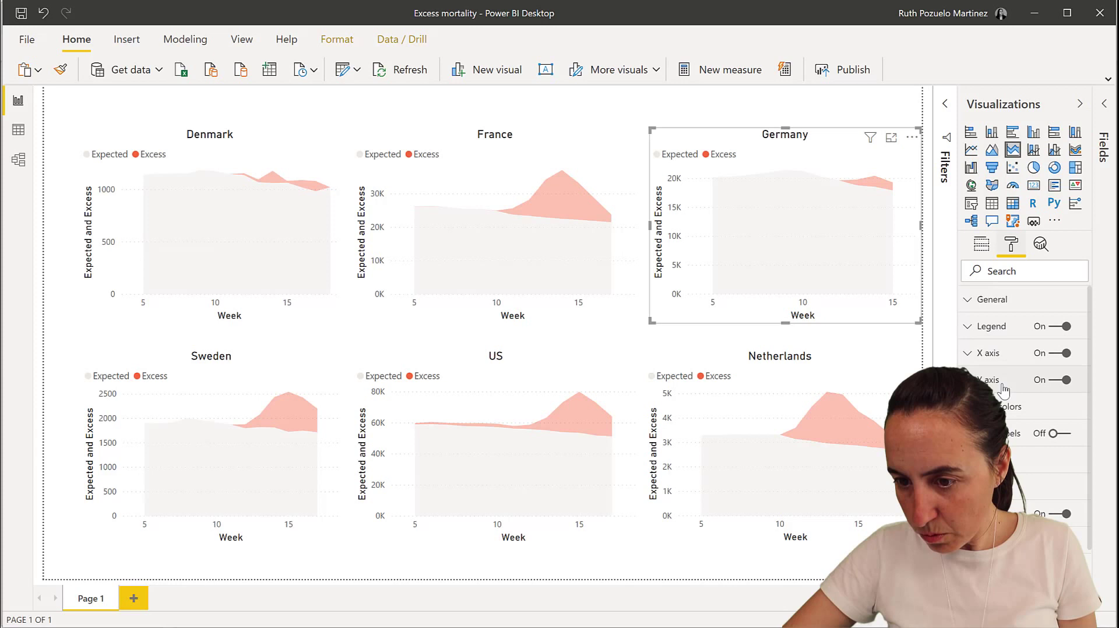
{"action": "left_click", "coordinate": [1026, 408]}
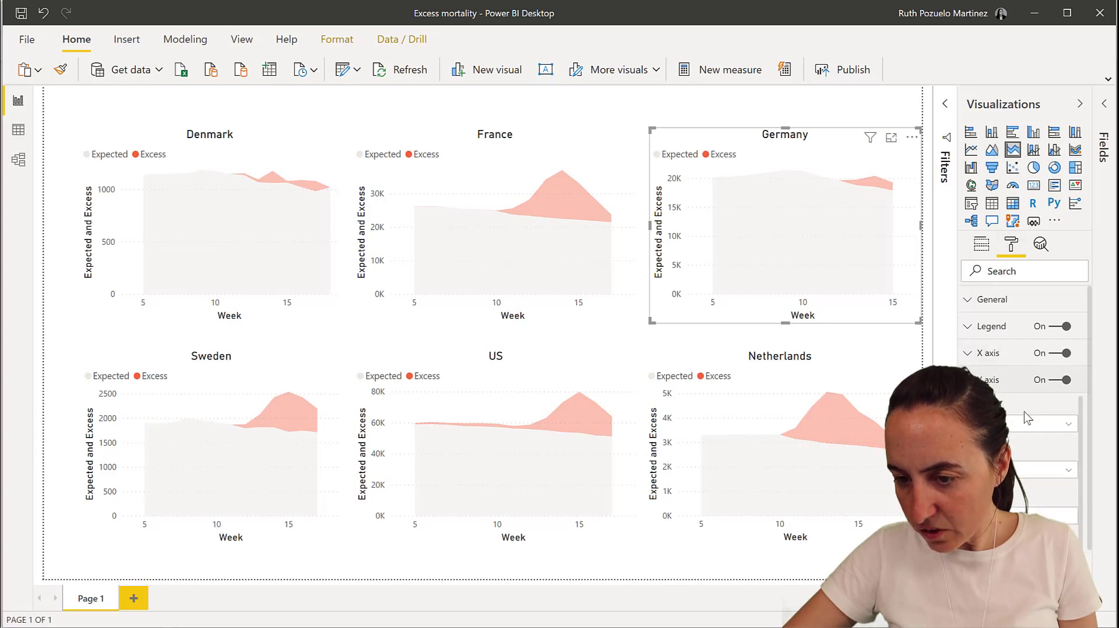
{"action": "left_click", "coordinate": [991, 380]}
{"action": "scroll", "coordinate": [997, 373], "scroll_direction": "down", "scroll_amount": 2}
{"action": "left_click", "coordinate": [998, 332]}
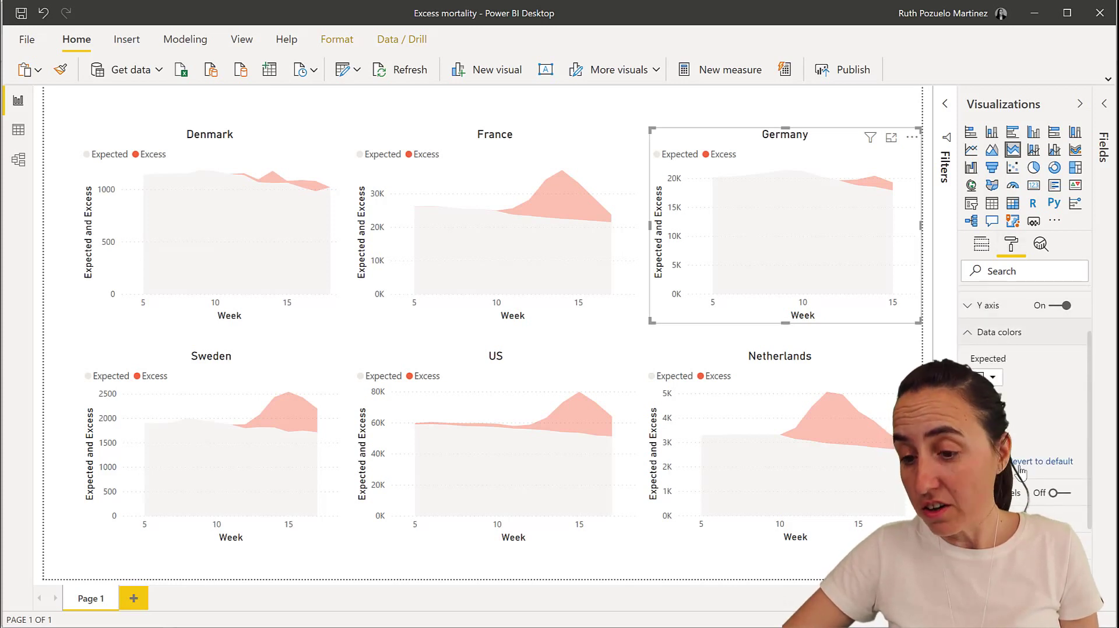
{"action": "left_click", "coordinate": [993, 377]}
{"action": "left_click", "coordinate": [991, 487]}
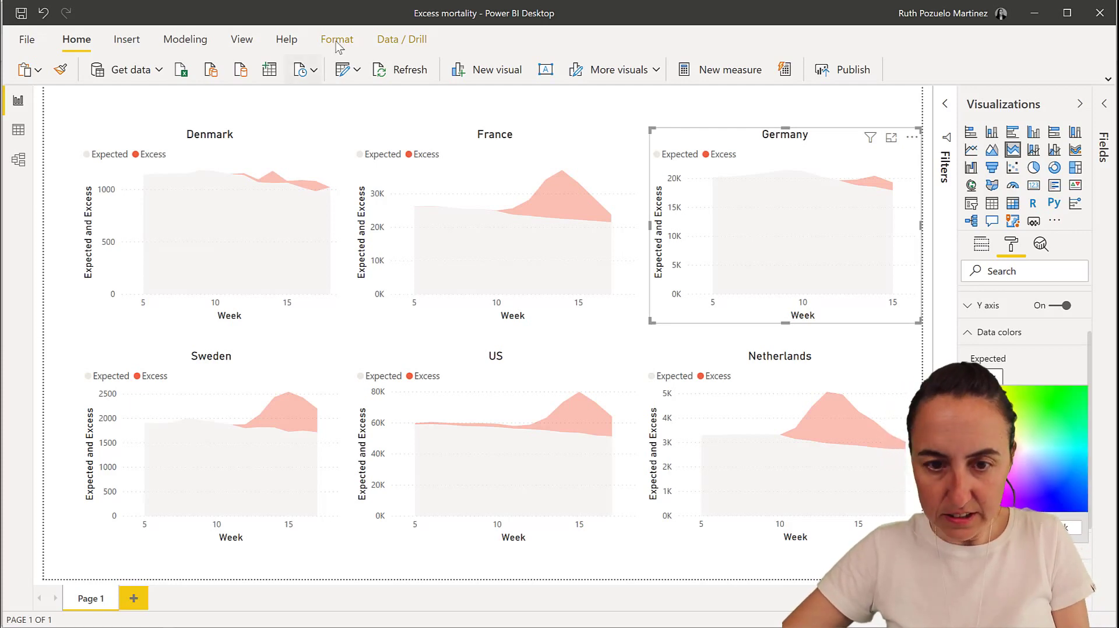
Step: Set the Expected_Deaths series colour to a near-white custom colour
{"action": "key", "text": "alt+Tab"}
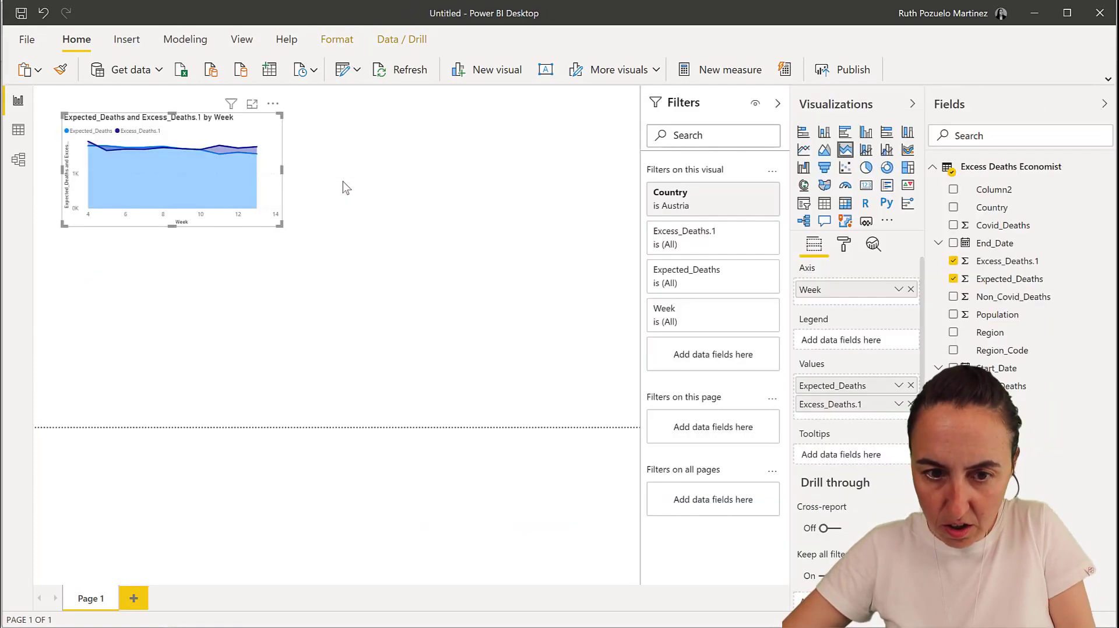
{"action": "left_click", "coordinate": [844, 244]}
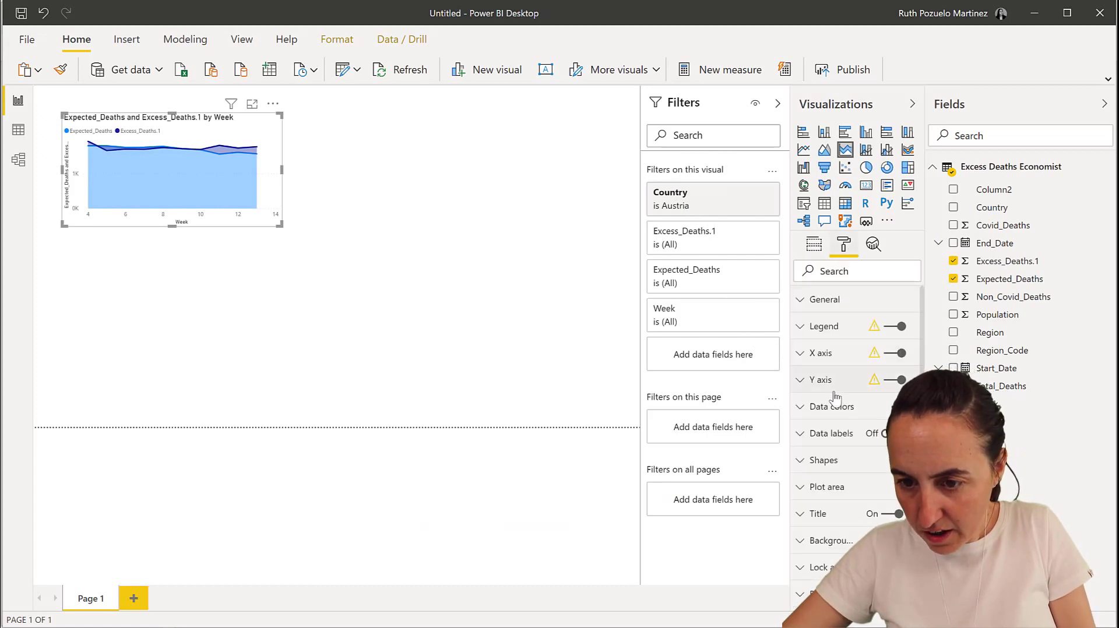
{"action": "left_click", "coordinate": [832, 407]}
{"action": "left_click", "coordinate": [822, 452]}
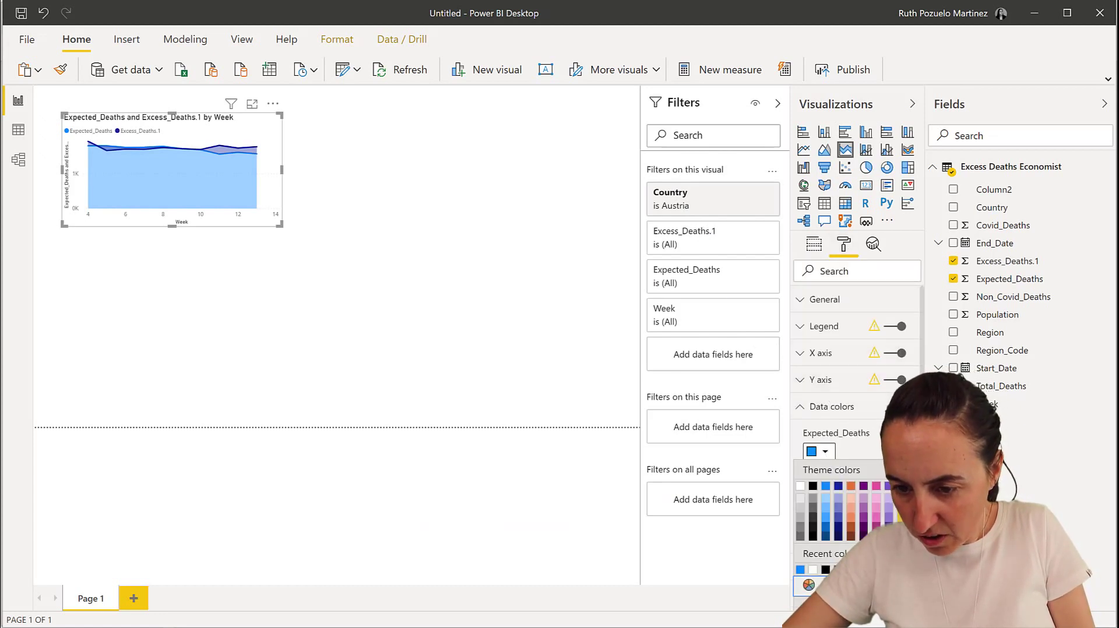
{"action": "left_click", "coordinate": [809, 586]}
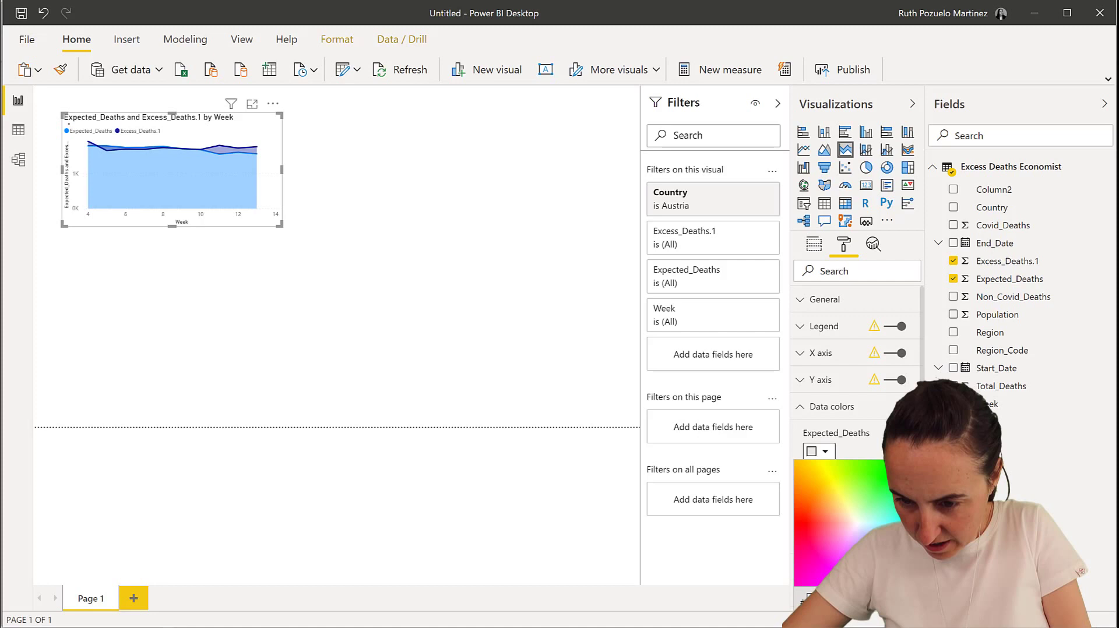
{"action": "left_click", "coordinate": [891, 466]}
{"action": "left_click", "coordinate": [392, 138]}
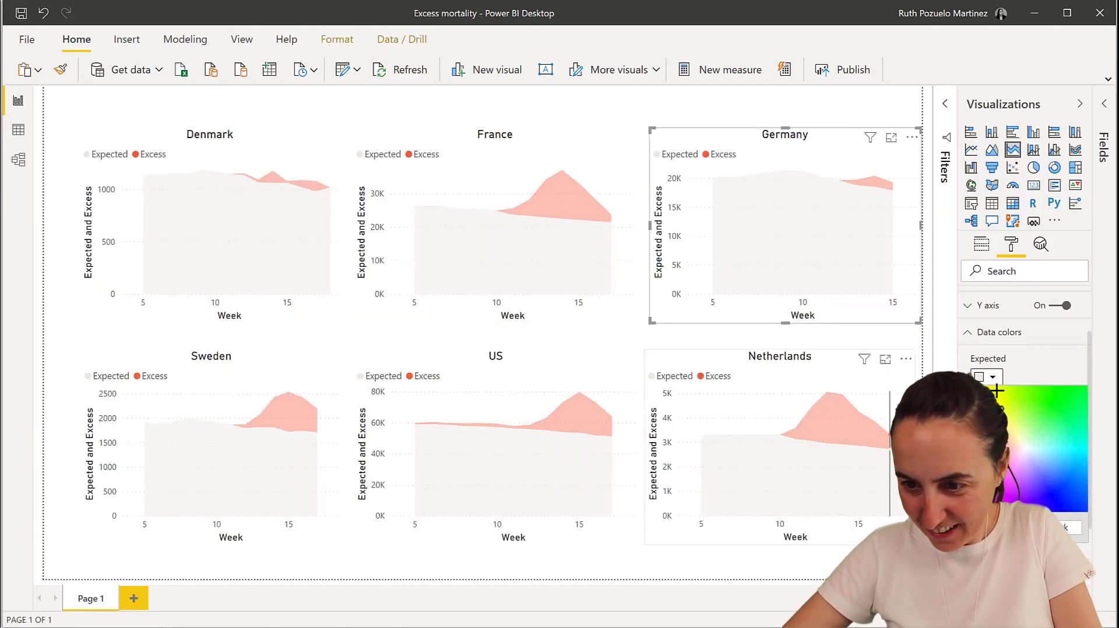
Step: Look up the reference report's custom red hex value
{"action": "left_click", "coordinate": [1021, 382]}
{"action": "left_click", "coordinate": [993, 377]}
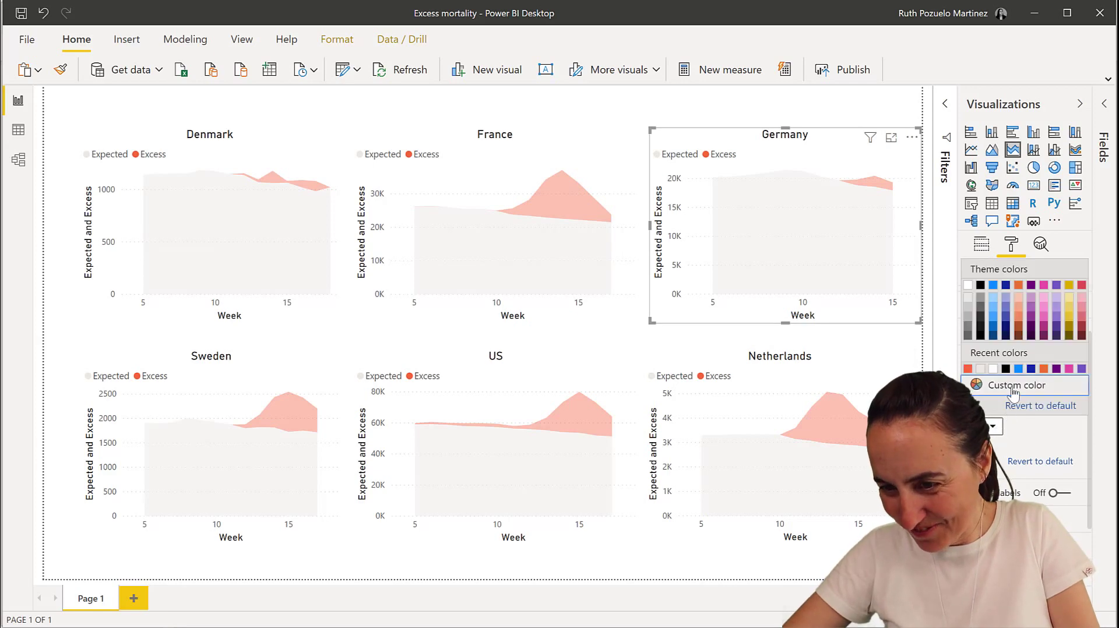
{"action": "left_click", "coordinate": [1013, 386]}
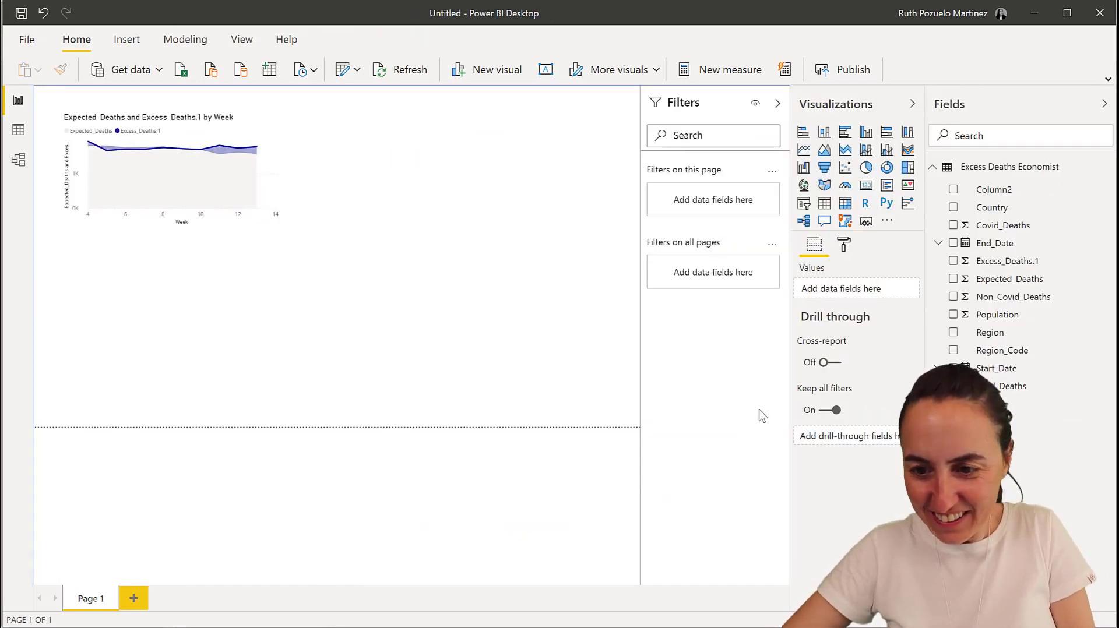
Step: Set the Excess_Deaths.1 series colour to custom hex FD625E
{"action": "left_click", "coordinate": [277, 183]}
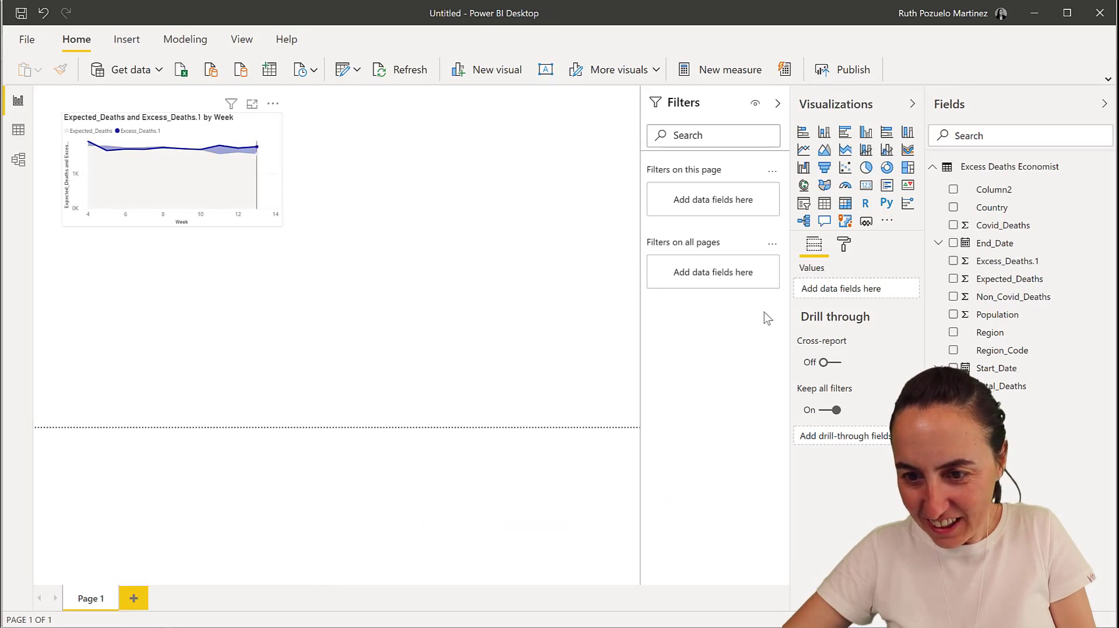
{"action": "left_click", "coordinate": [844, 245]}
{"action": "left_click", "coordinate": [832, 407]}
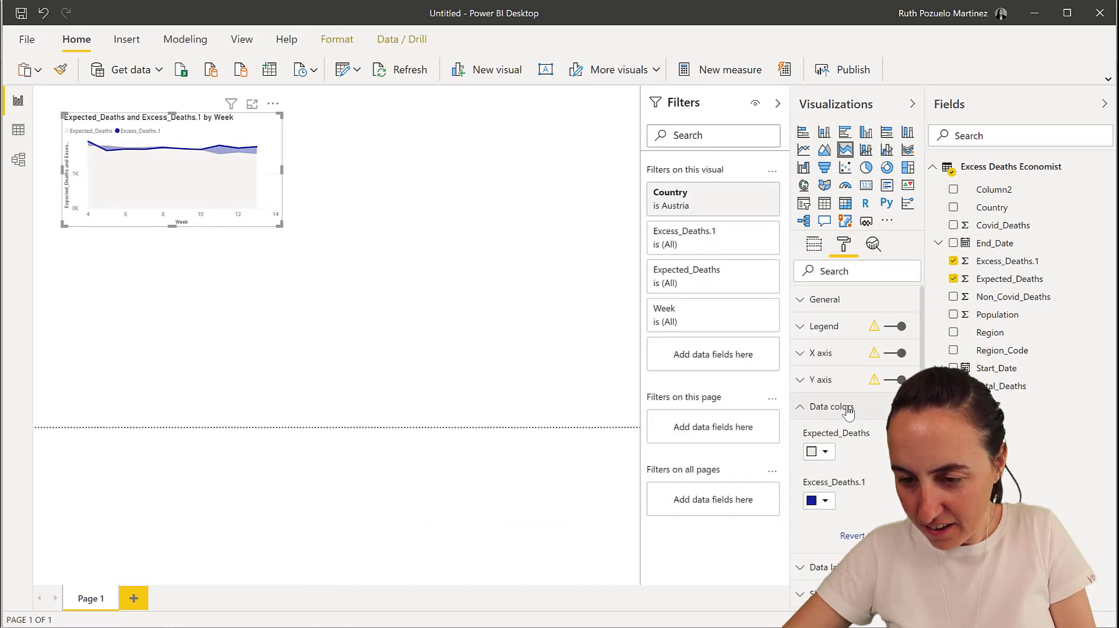
{"action": "left_click", "coordinate": [826, 504]}
{"action": "scroll", "coordinate": [860, 412], "scroll_direction": "down", "scroll_amount": 3}
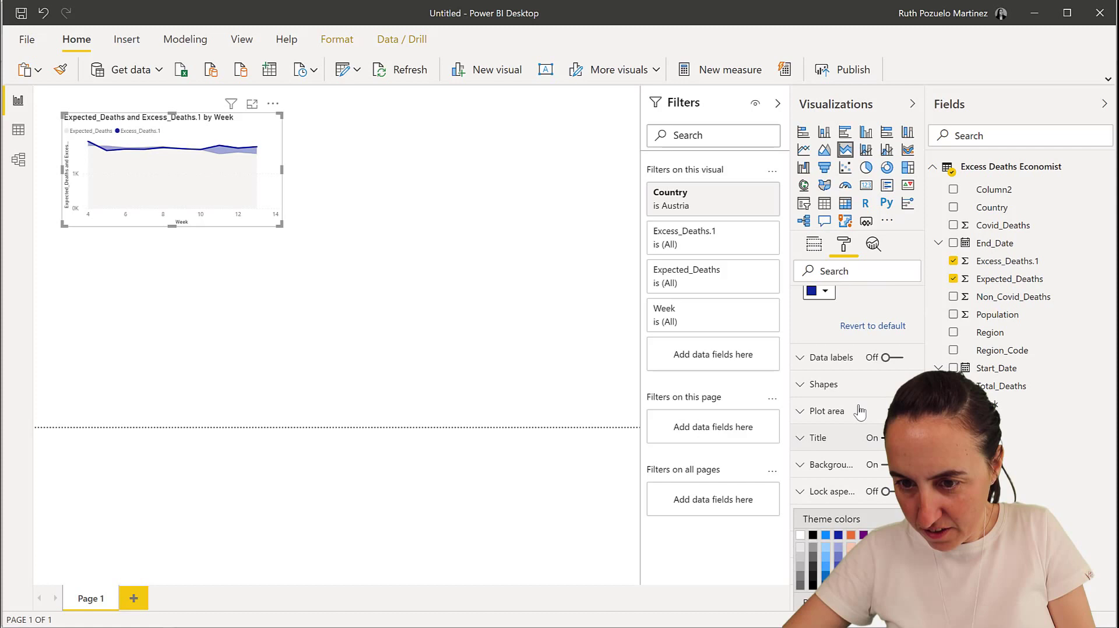
{"action": "left_click", "coordinate": [825, 292]}
{"action": "left_click", "coordinate": [826, 294]}
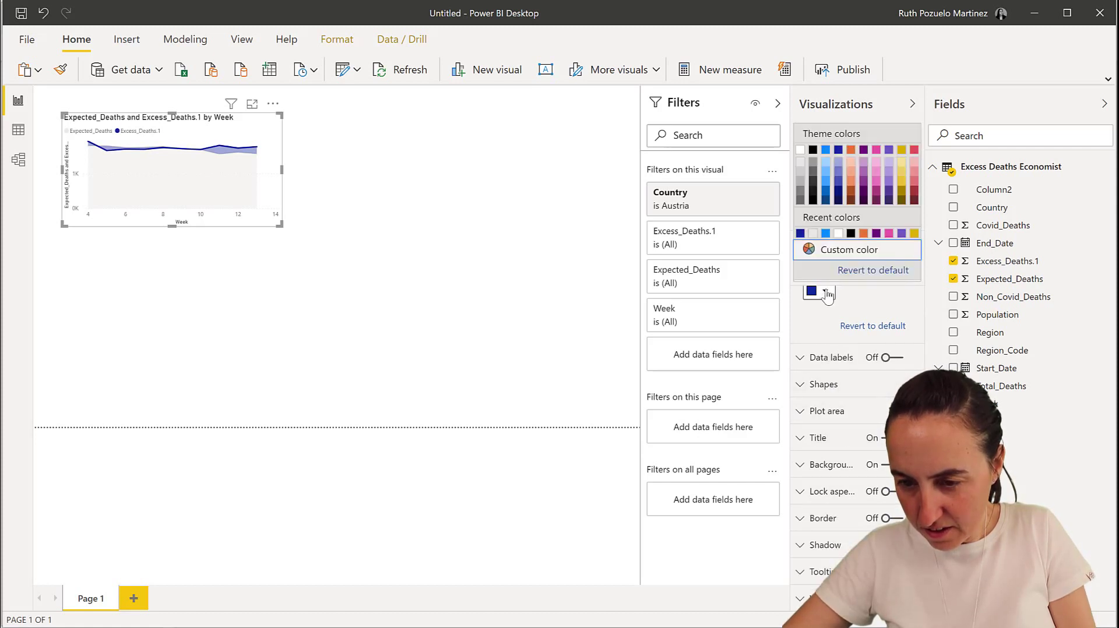
{"action": "left_click", "coordinate": [828, 250]}
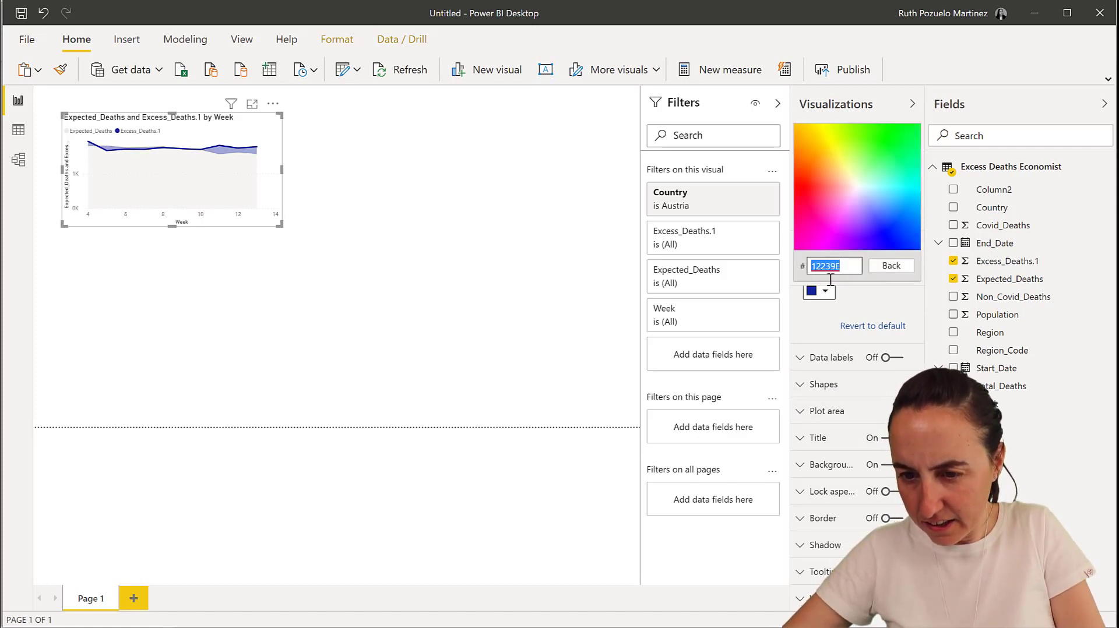
{"action": "type", "text": "FD625E"}
{"action": "left_click", "coordinate": [859, 288]}
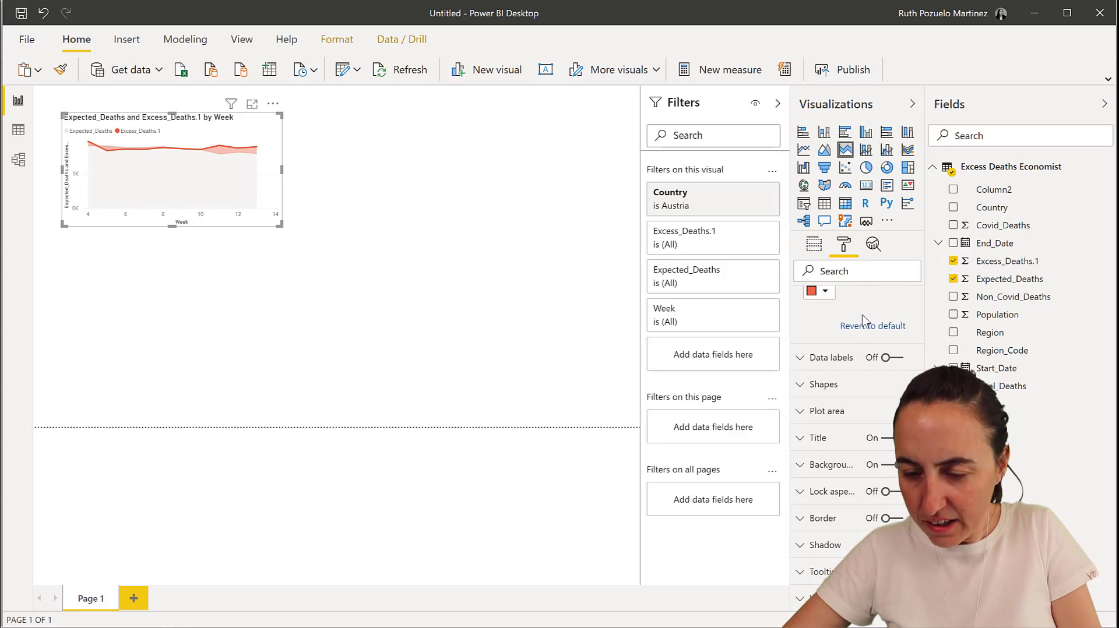
{"action": "left_click", "coordinate": [843, 387]}
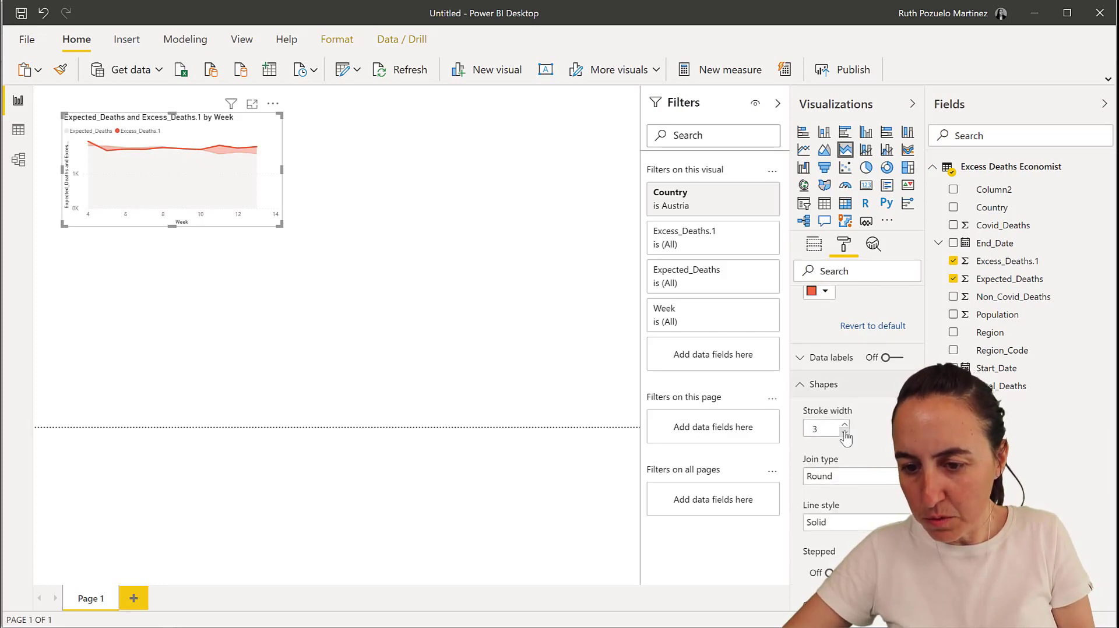
{"action": "left_click", "coordinate": [844, 433]}
{"action": "left_click", "coordinate": [845, 433]}
{"action": "left_click", "coordinate": [844, 433]}
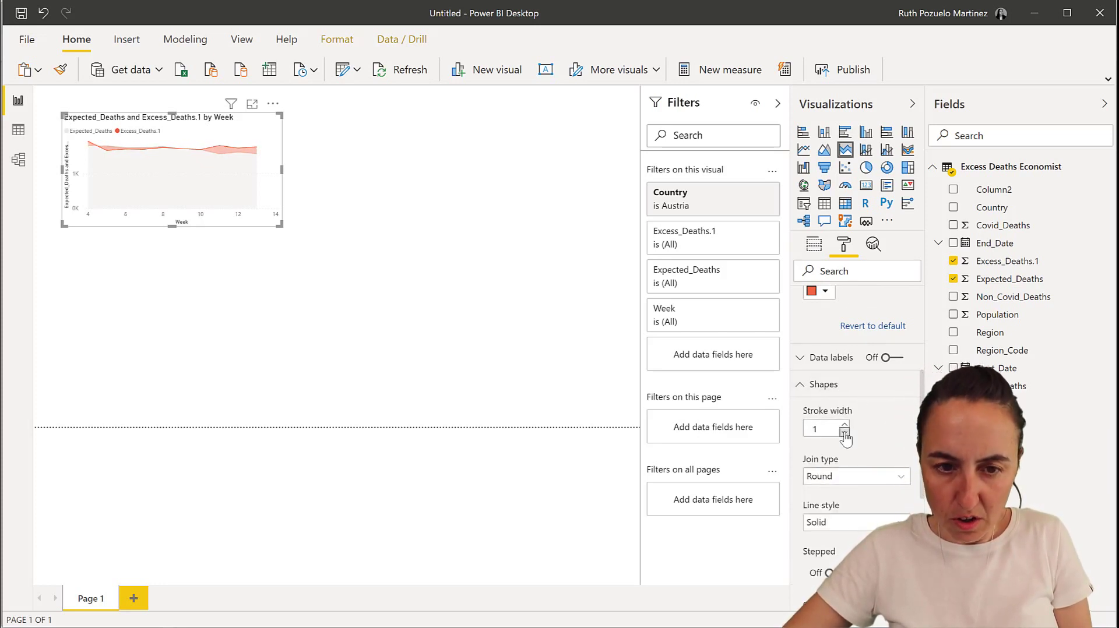
{"action": "left_click", "coordinate": [844, 432]}
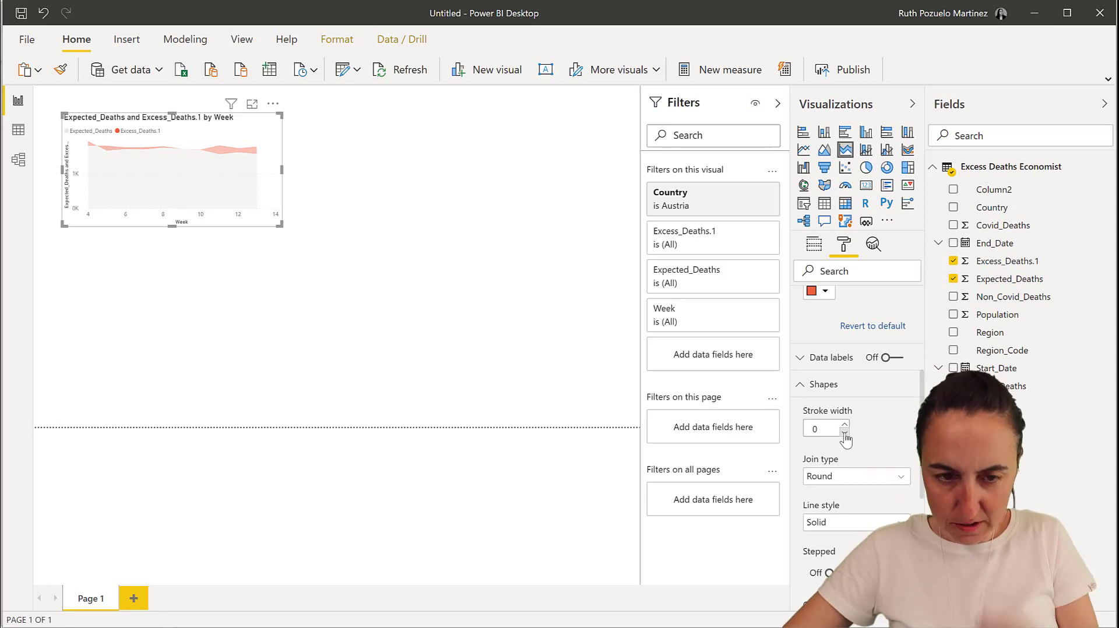
{"action": "left_click", "coordinate": [402, 269]}
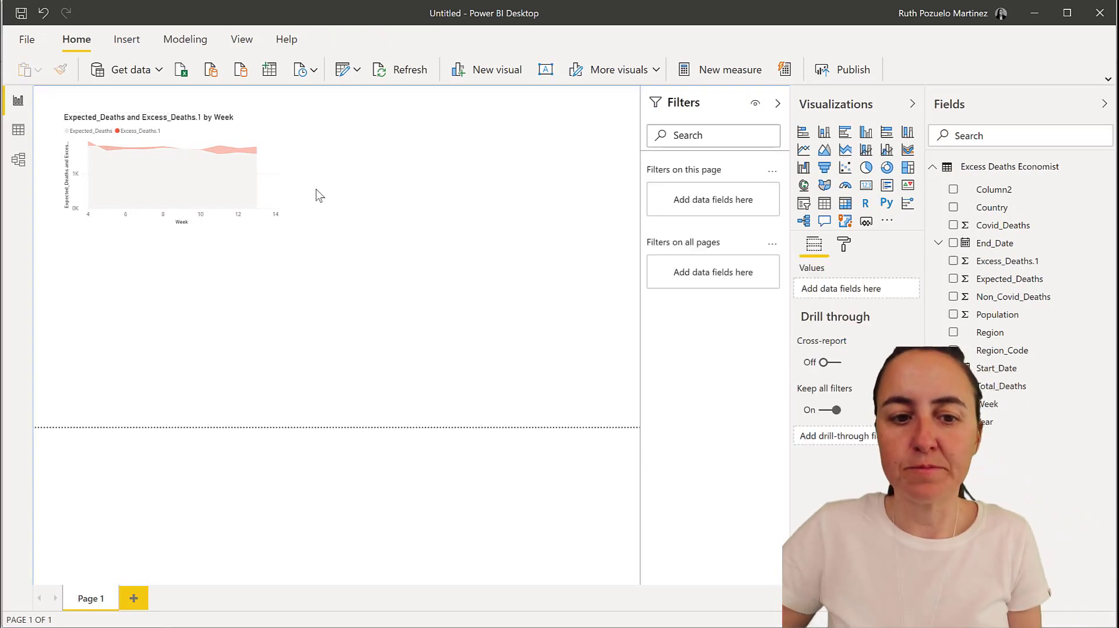
{"action": "mouse_move", "coordinate": [149, 165]}
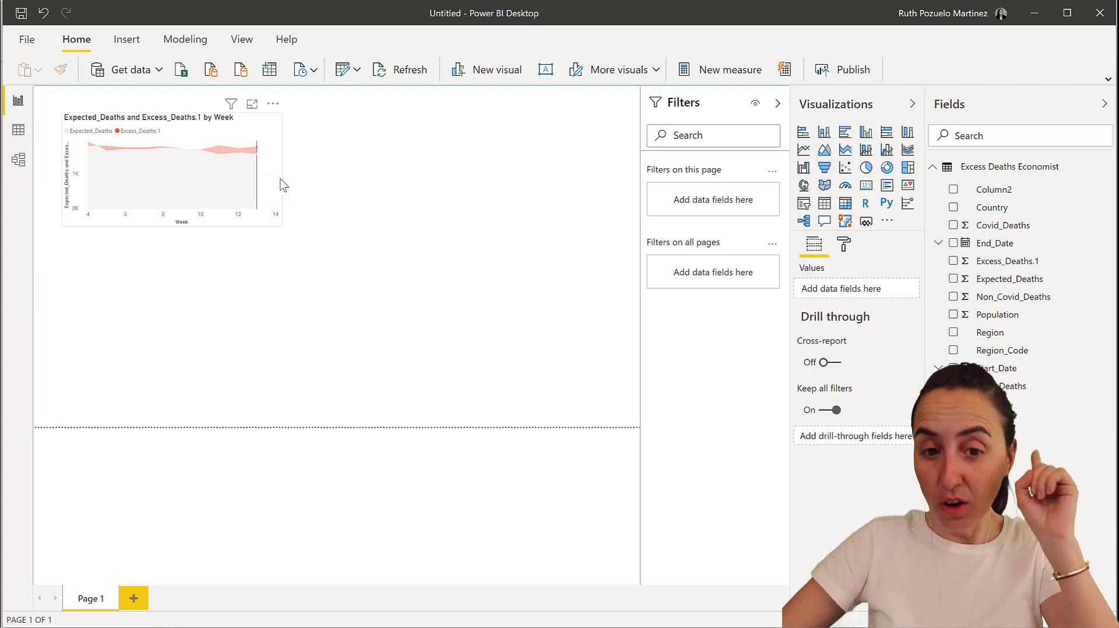
Step: Add custom column 'Excess Deaths' as if [Excess_Deaths.1]<0 then 0 else [Excess_Deaths.1]
{"action": "left_click", "coordinate": [343, 70]}
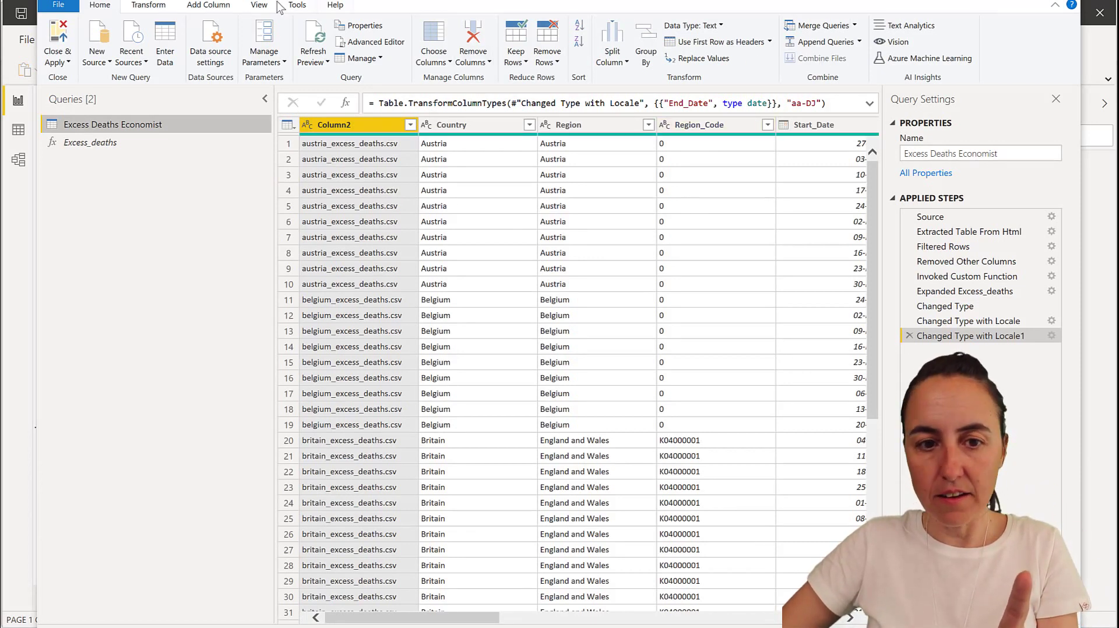
{"action": "left_click", "coordinate": [222, 7]}
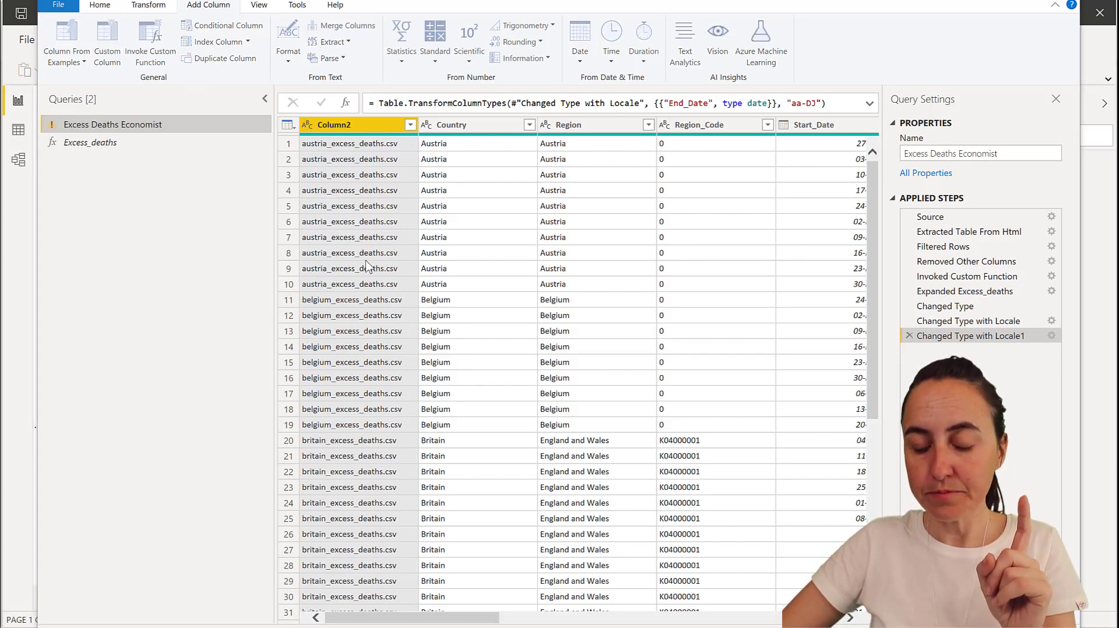
{"action": "left_click", "coordinate": [438, 271]}
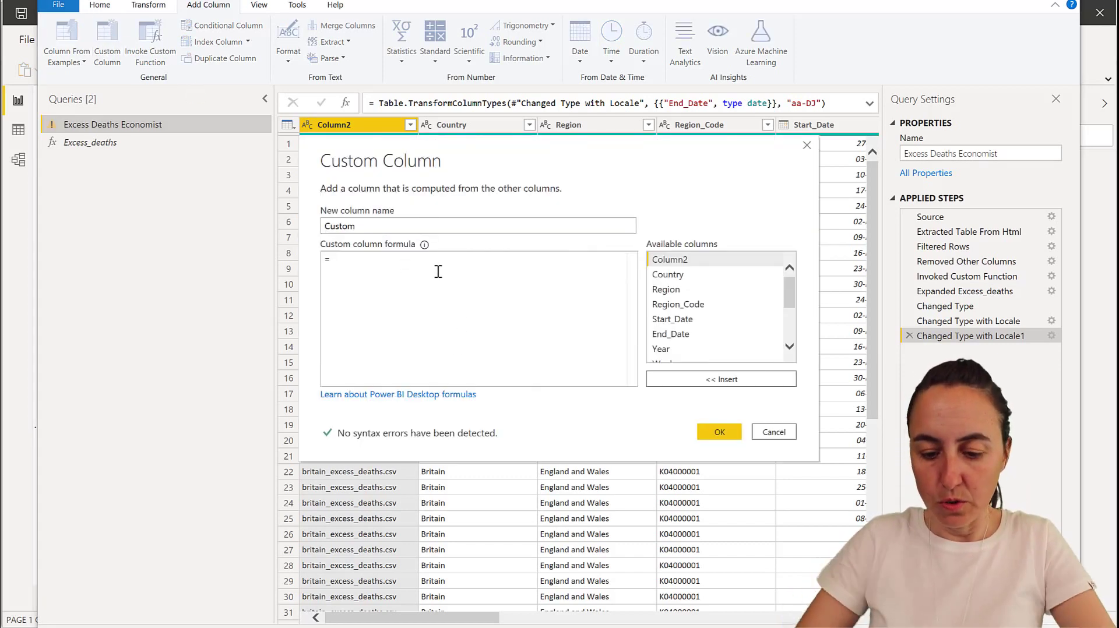
{"action": "type", "text": "if"}
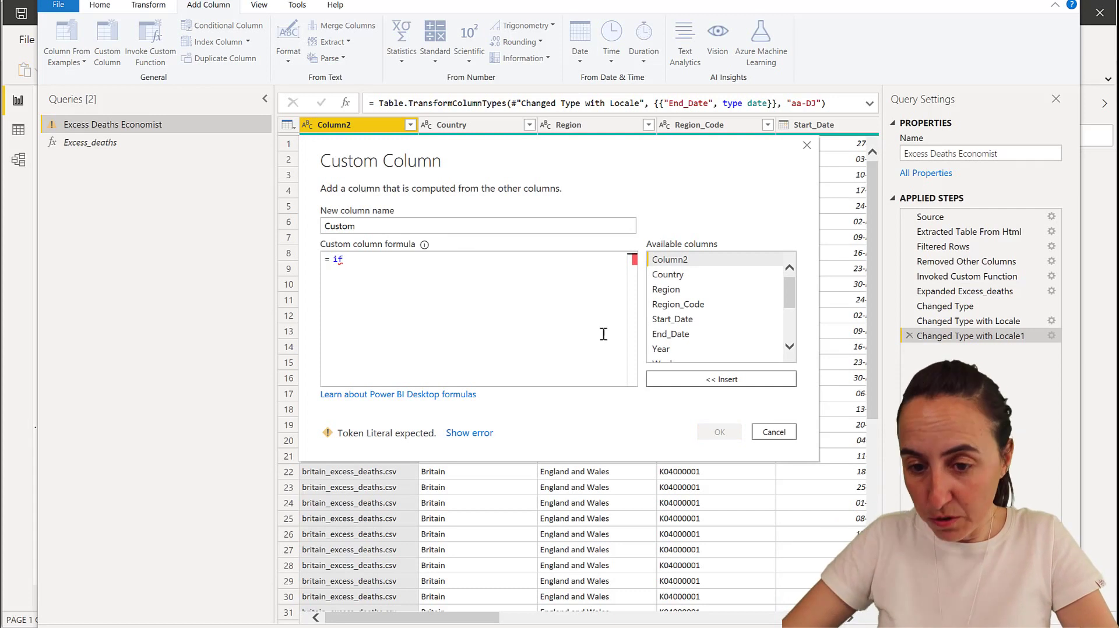
{"action": "scroll", "coordinate": [731, 328], "scroll_direction": "down", "scroll_amount": 2}
{"action": "double_click", "coordinate": [685, 355]}
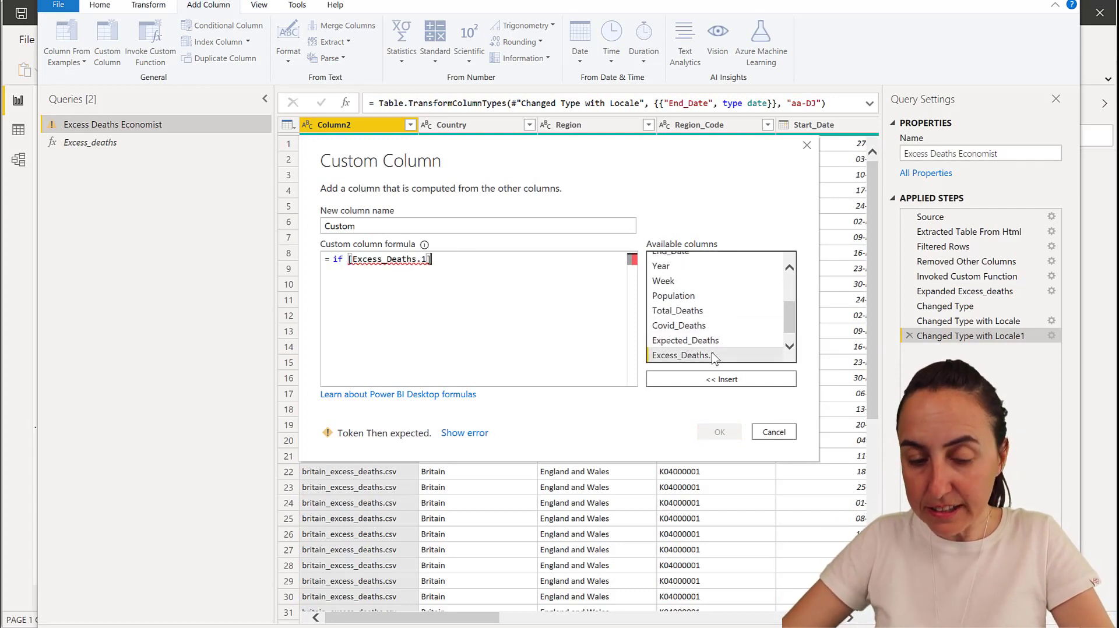
{"action": "type", "text": "<0 "}
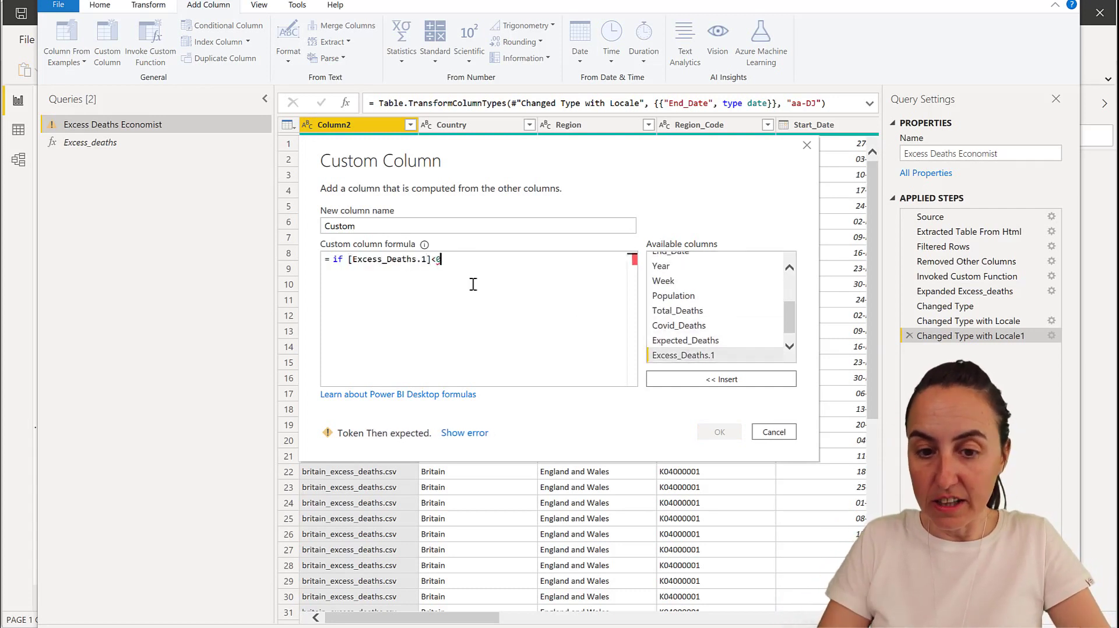
{"action": "type", "text": "then 0 el"}
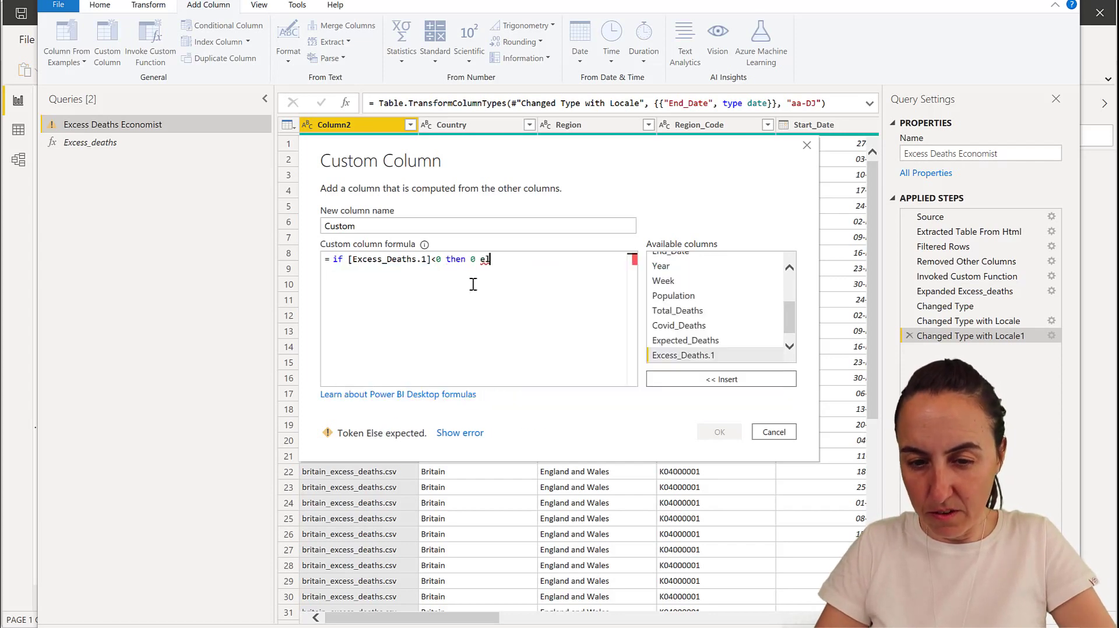
{"action": "type", "text": "se"}
{"action": "double_click", "coordinate": [687, 356]}
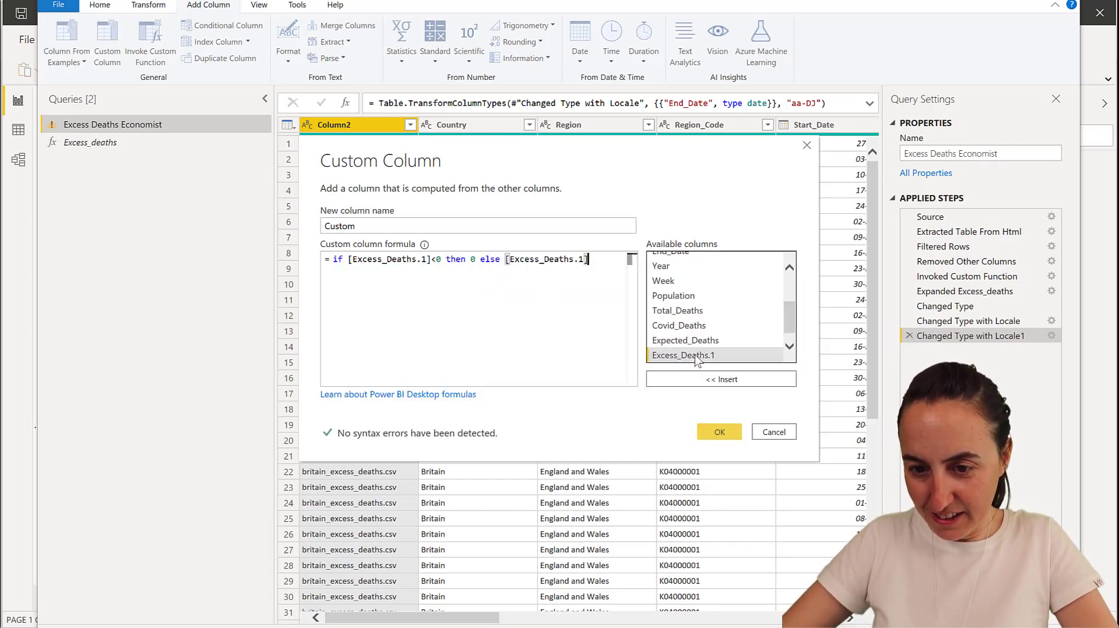
{"action": "double_click", "coordinate": [326, 227]}
{"action": "type", "text": "C"}
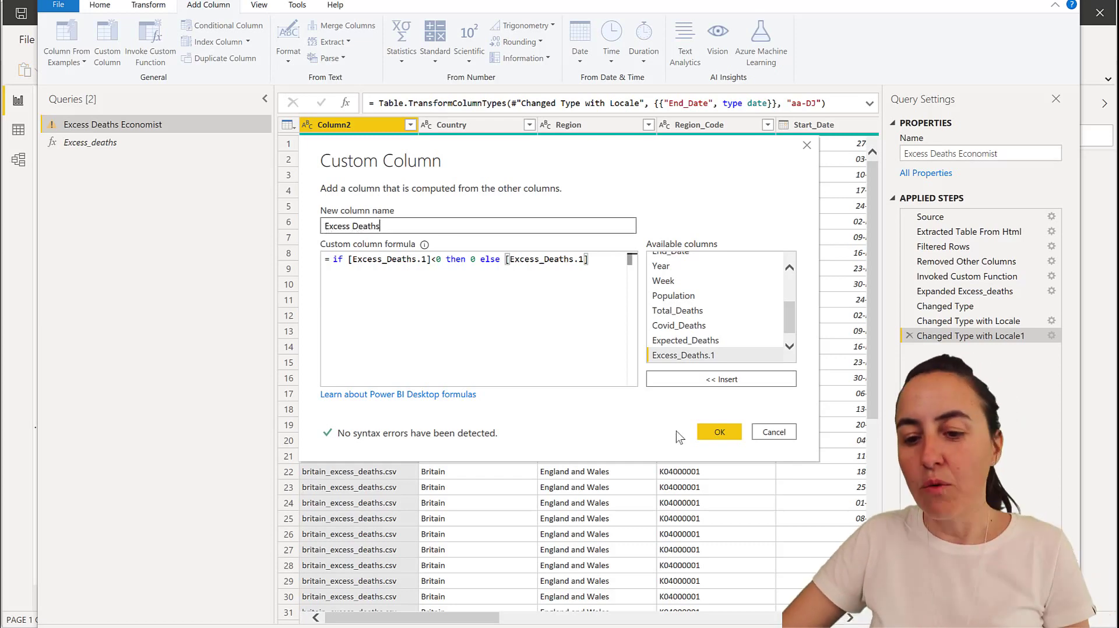
{"action": "left_click", "coordinate": [710, 432]}
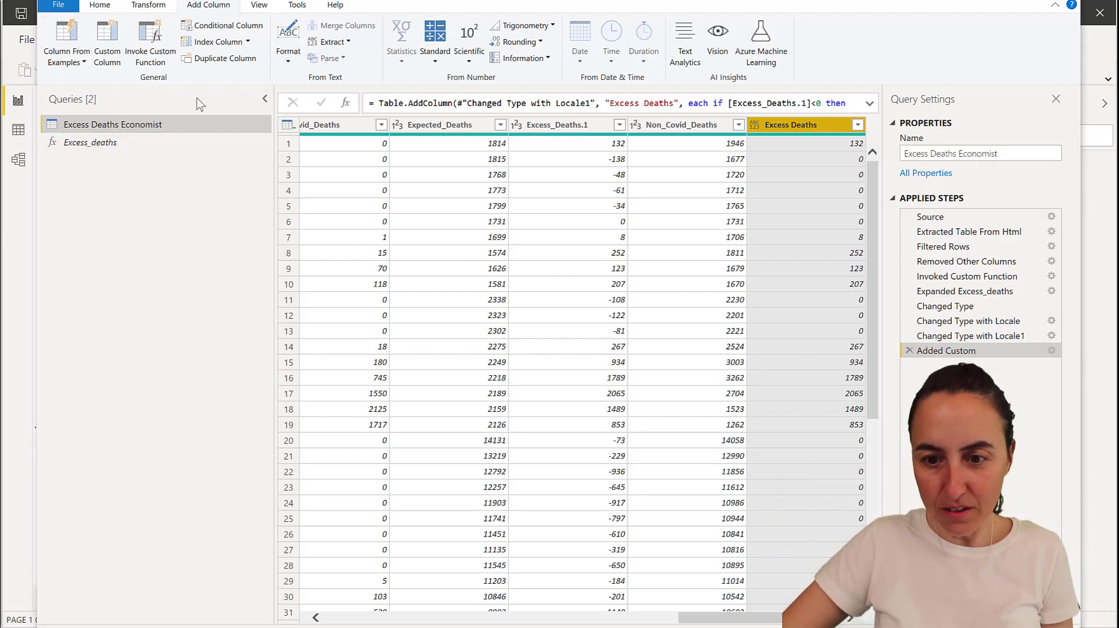
Step: Make Excess Deaths a whole-number column, apply the query changes and reselect the Austria chart
{"action": "left_click", "coordinate": [755, 124]}
{"action": "left_click", "coordinate": [781, 170]}
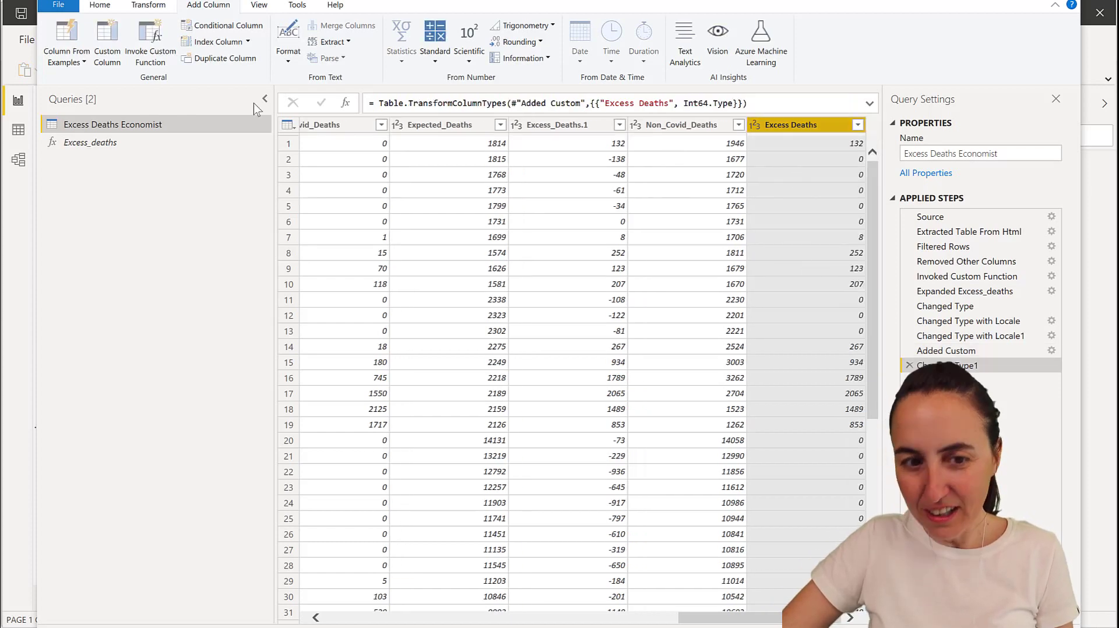
{"action": "left_click", "coordinate": [98, 7]}
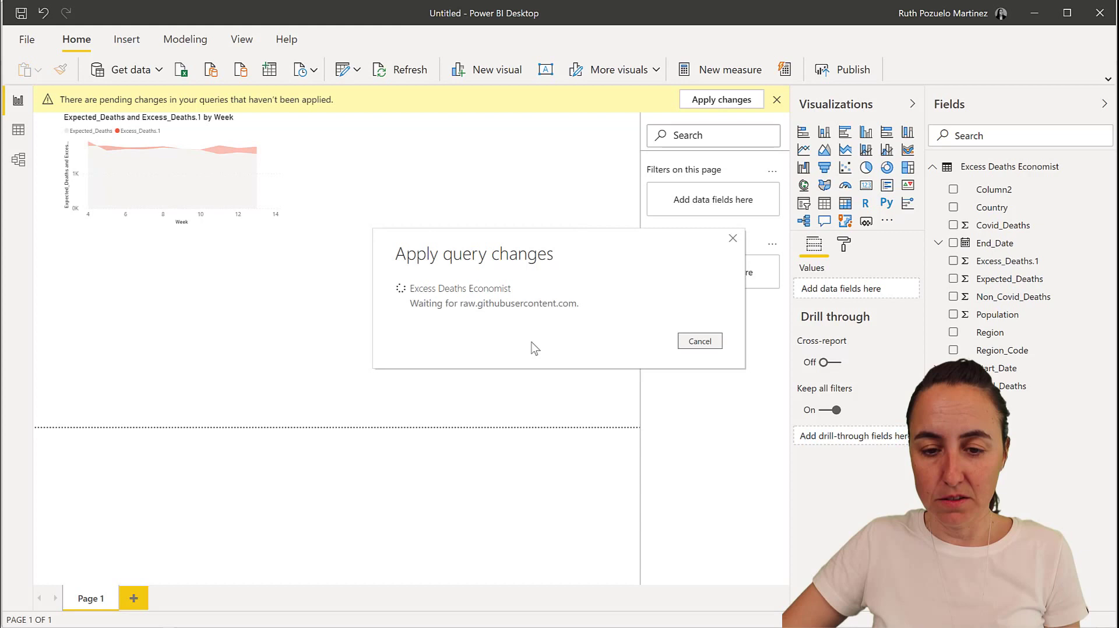
{"action": "left_click", "coordinate": [275, 196]}
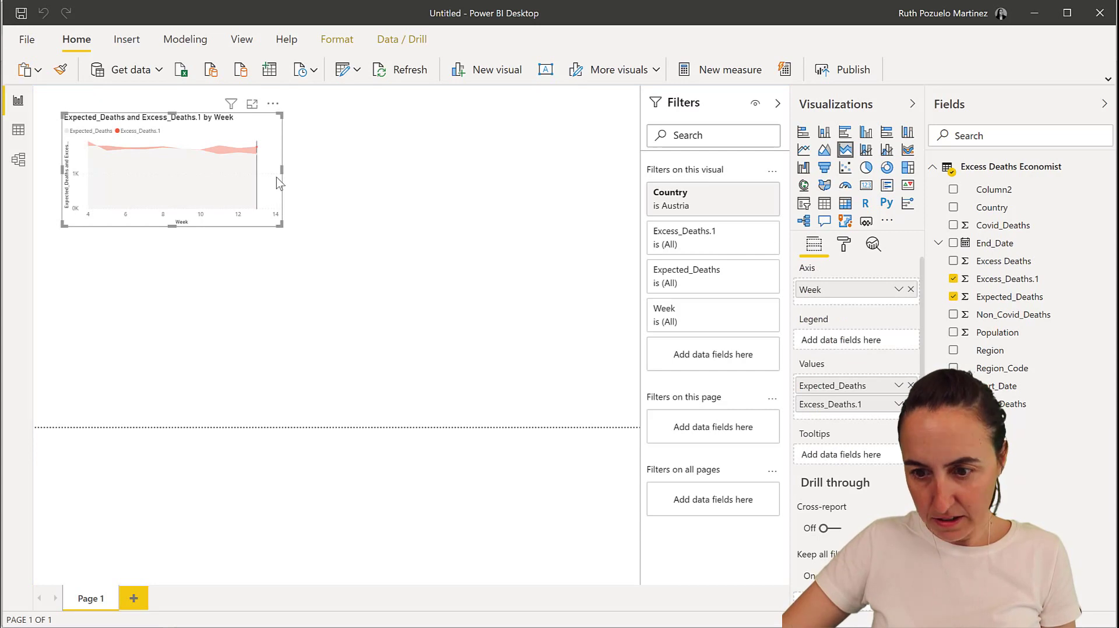
Step: Replace Excess_Deaths.1 with Excess Deaths in the chart values and colour it red #F15F3F
{"action": "left_click_drag", "start_coordinate": [1008, 260], "coordinate": [863, 418]}
{"action": "left_click", "coordinate": [911, 404]}
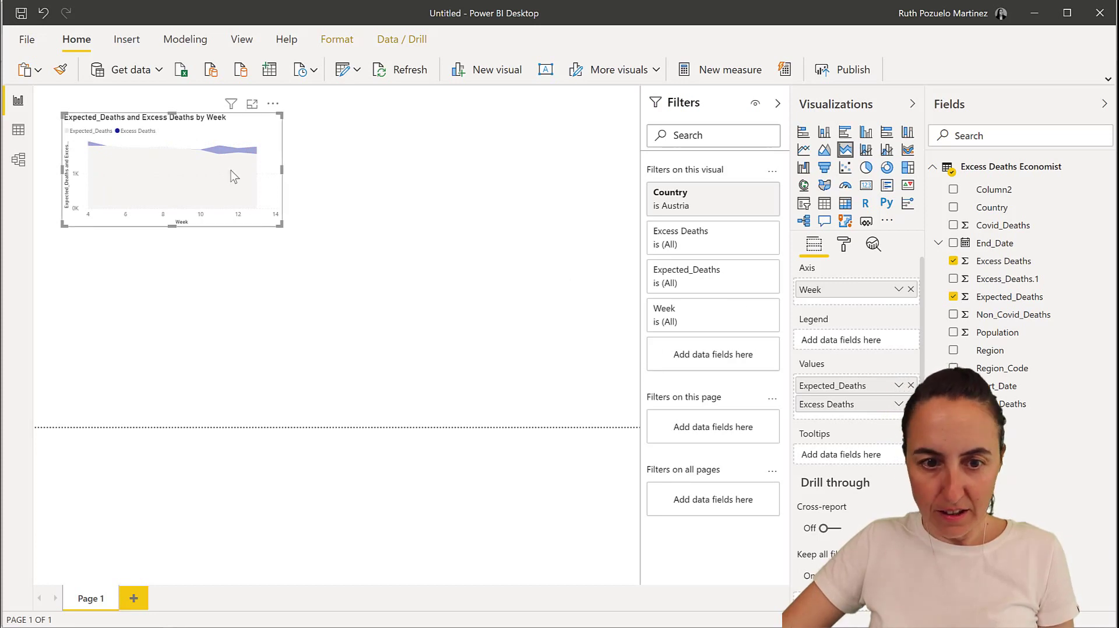
{"action": "left_click", "coordinate": [844, 245]}
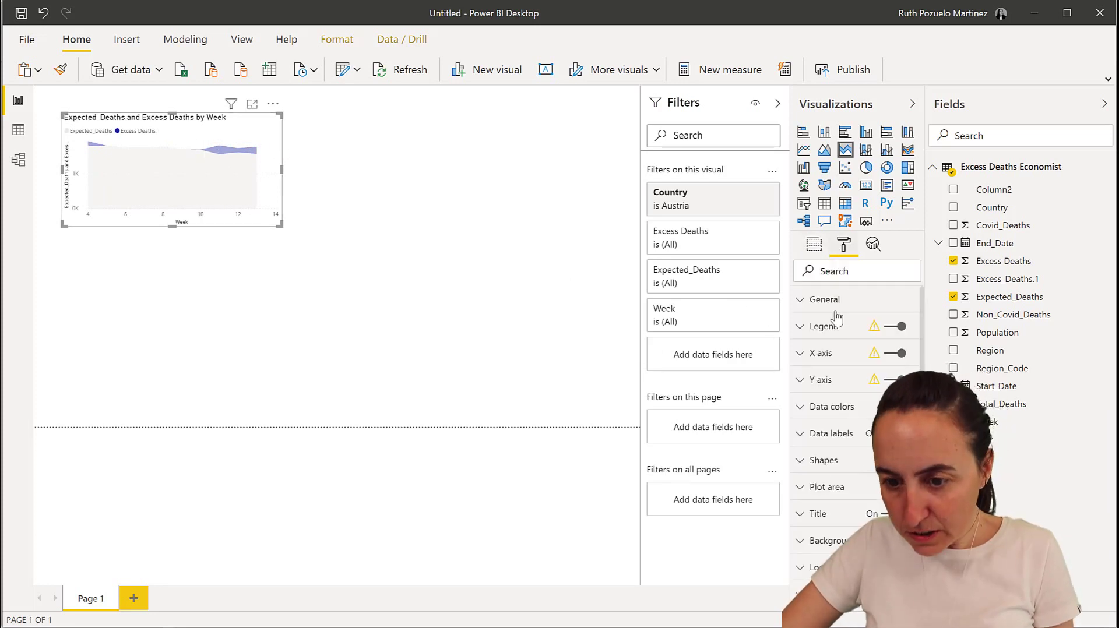
{"action": "left_click", "coordinate": [846, 410]}
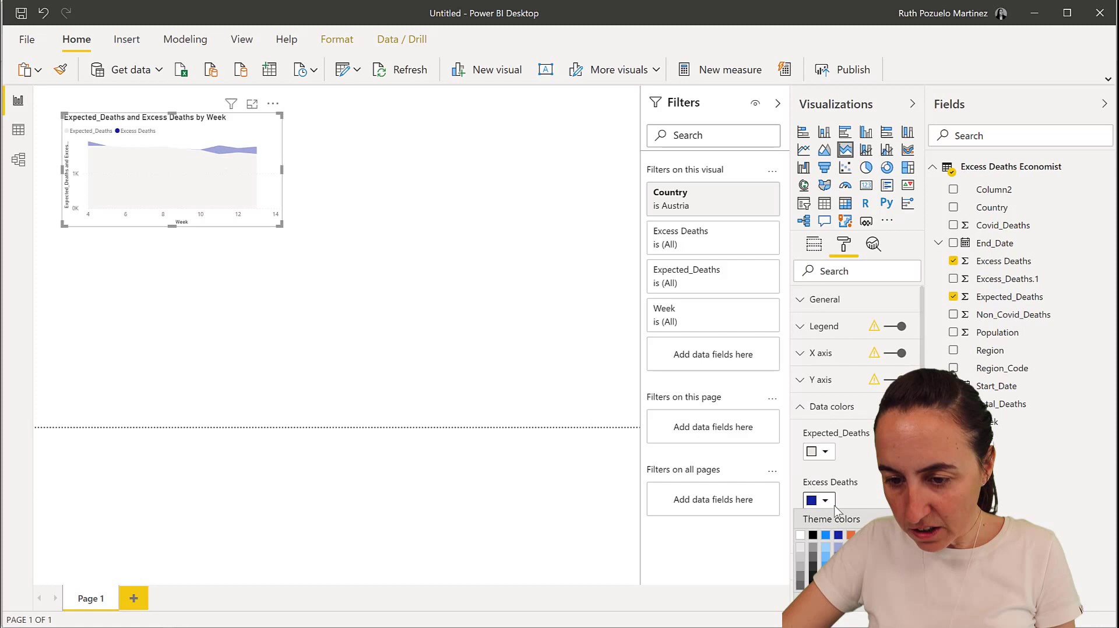
{"action": "scroll", "coordinate": [857, 408], "scroll_direction": "down", "scroll_amount": 1}
{"action": "left_click", "coordinate": [825, 427]}
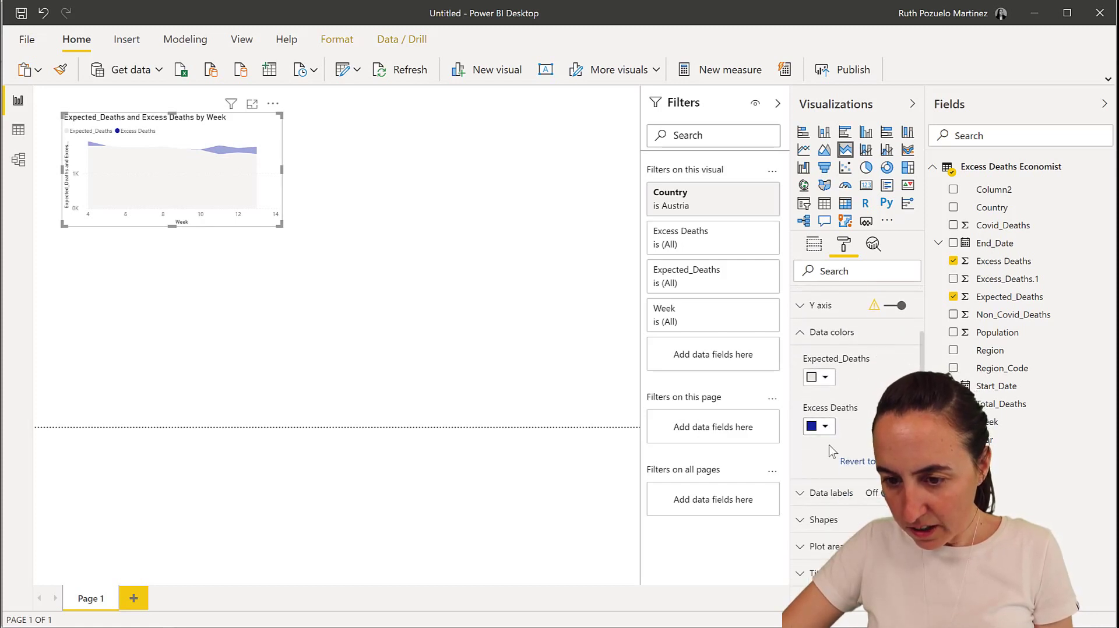
{"action": "left_click", "coordinate": [826, 430]}
{"action": "left_click", "coordinate": [838, 385]}
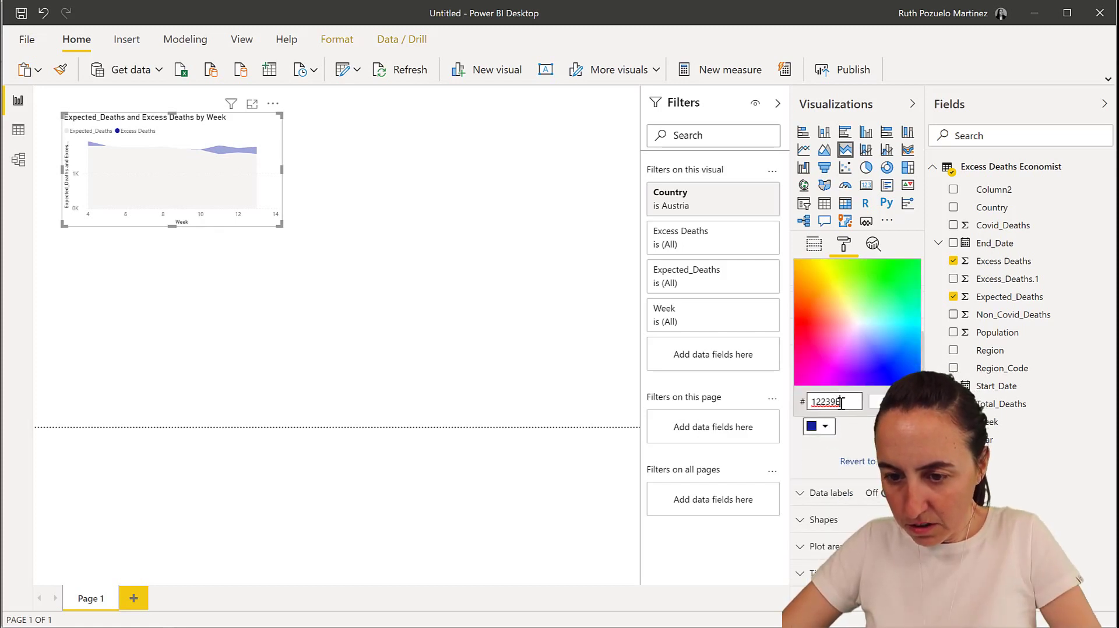
{"action": "double_click", "coordinate": [832, 401]}
{"action": "type", "text": "F15F3F"}
{"action": "left_click", "coordinate": [869, 432]}
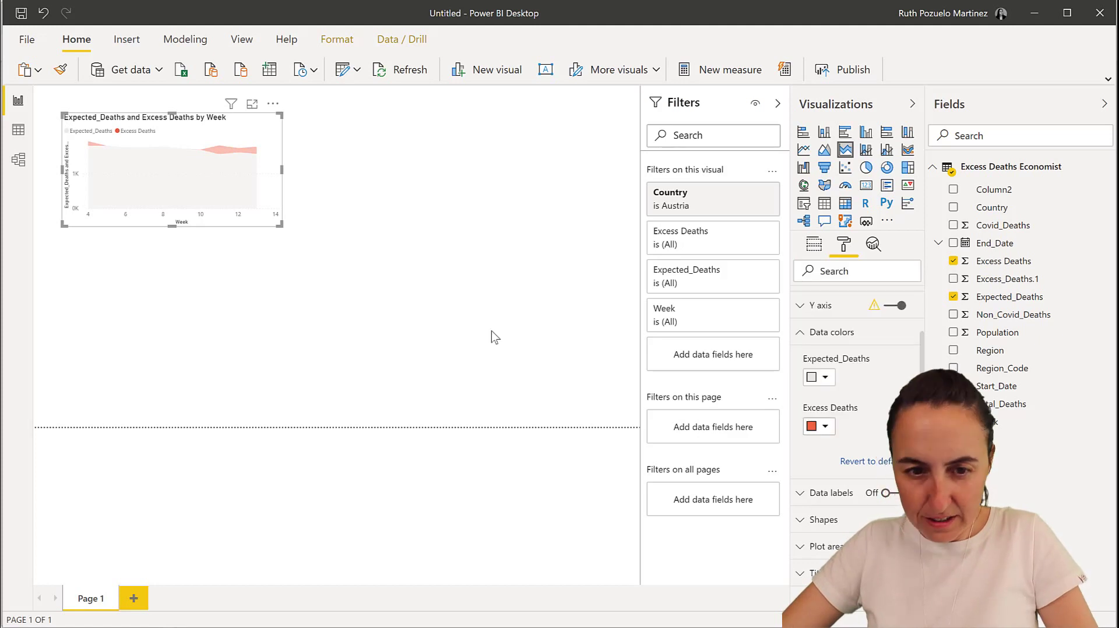
Step: Set the Austria chart's title text to 'Austria', then return to the Excess mortality report
{"action": "left_click", "coordinate": [409, 214]}
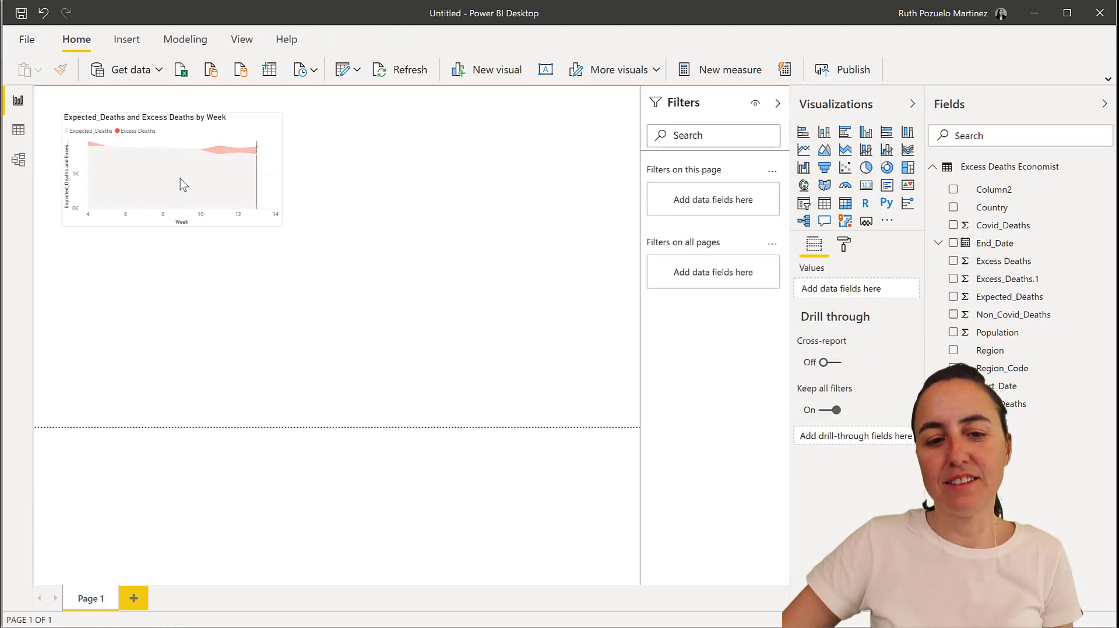
{"action": "left_click", "coordinate": [272, 220]}
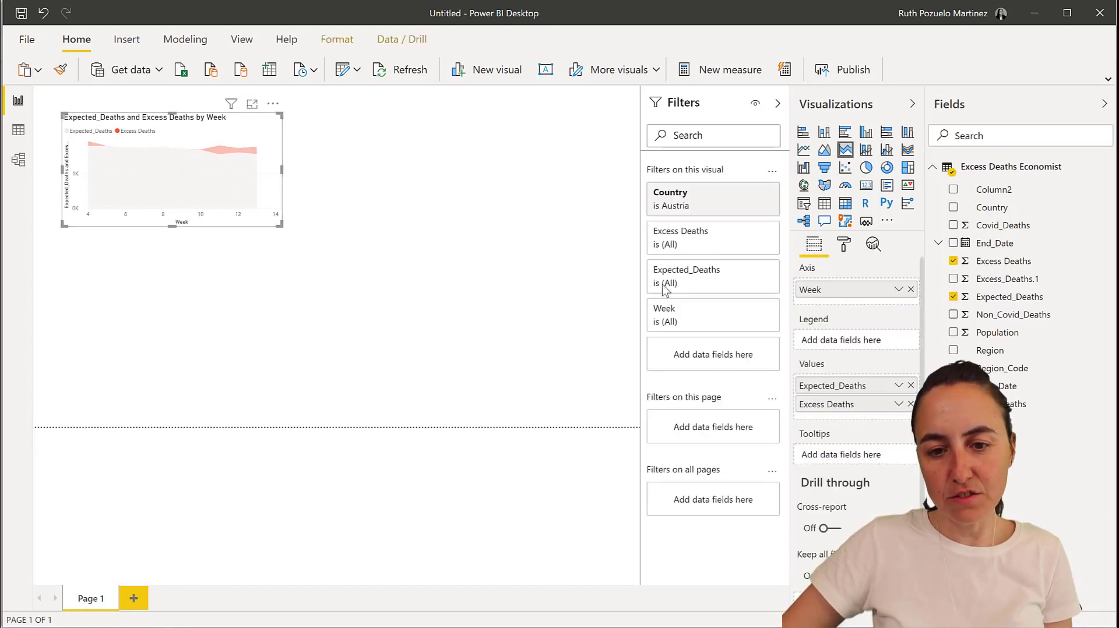
{"action": "left_click", "coordinate": [844, 244]}
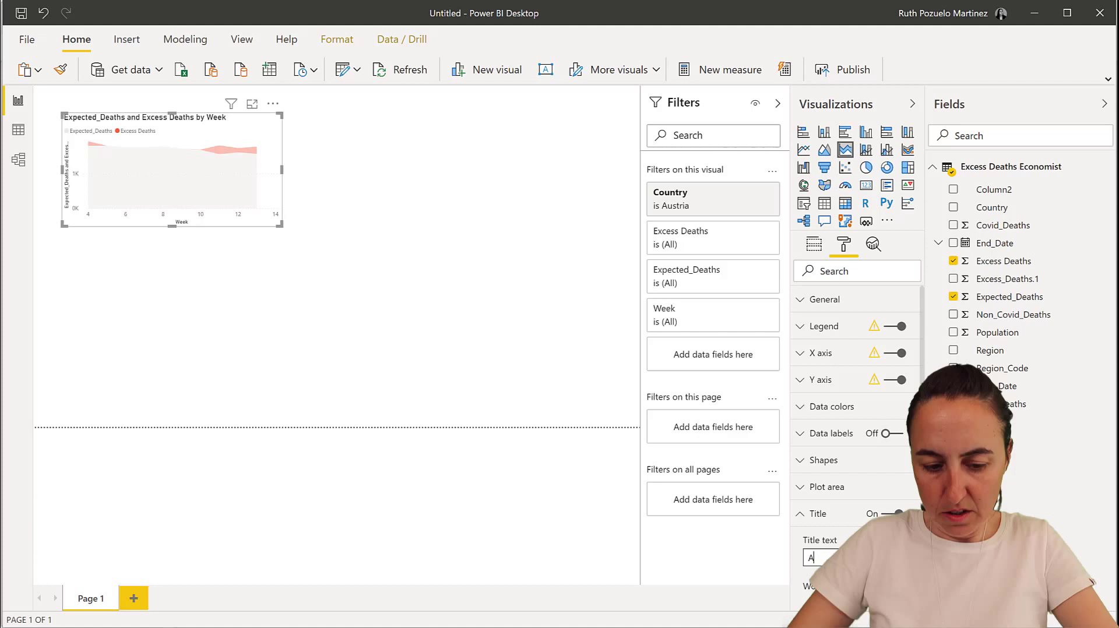
{"action": "type", "text": "ustria"}
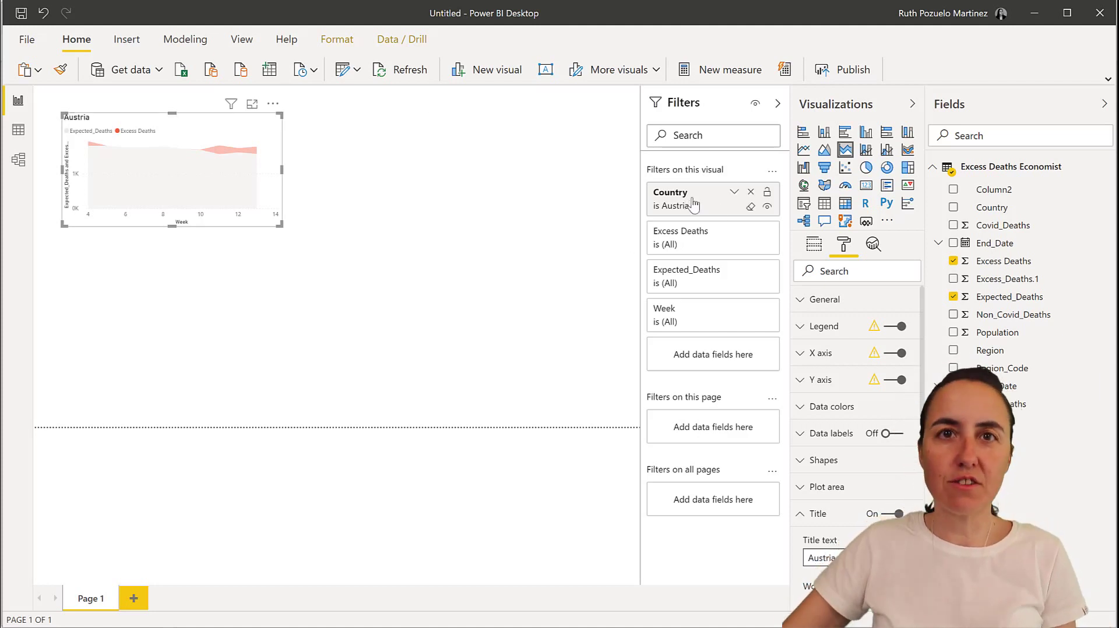
{"action": "key", "text": "alt+Tab"}
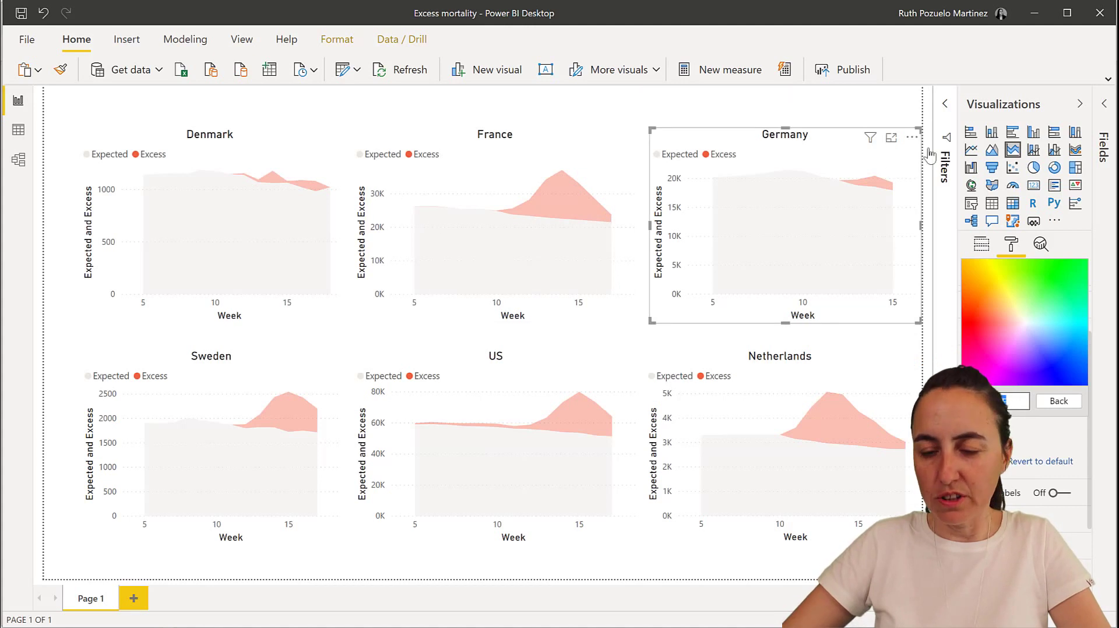
{"action": "key", "text": "Escape"}
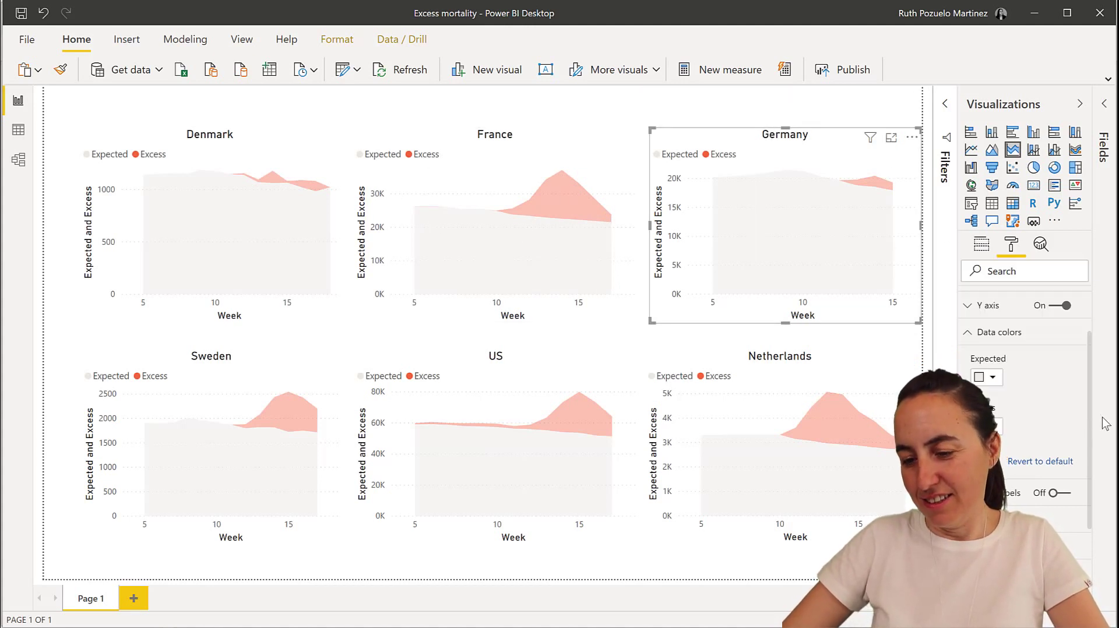